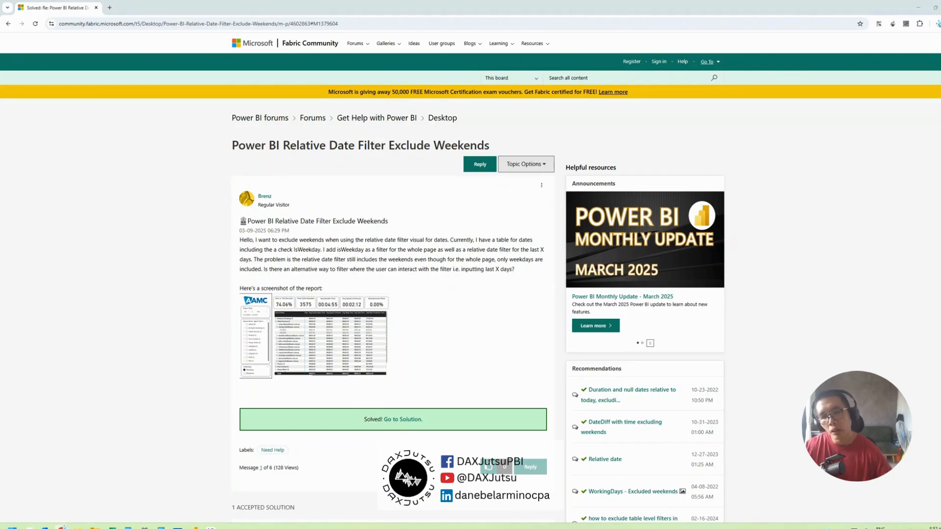
# Switch to the Power BI report and build an enlarged table visual from the Date and Value fields of Table
pyautogui.click(918, 7)
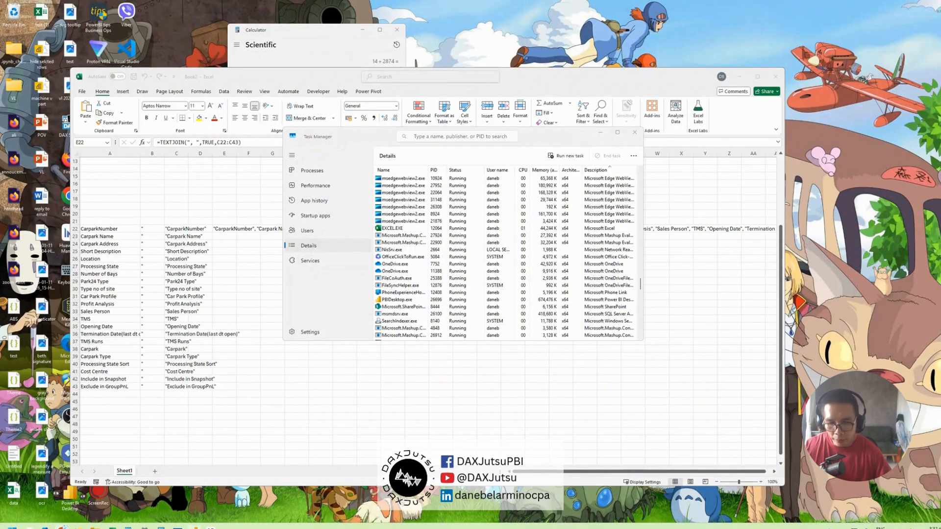
pyautogui.click(195, 527)
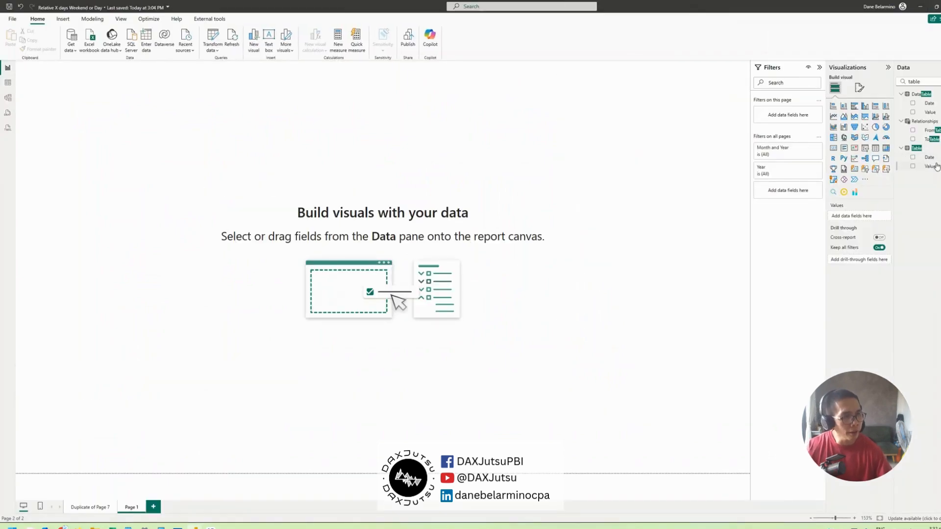
pyautogui.moveTo(929, 157); pyautogui.dragTo(213, 160)
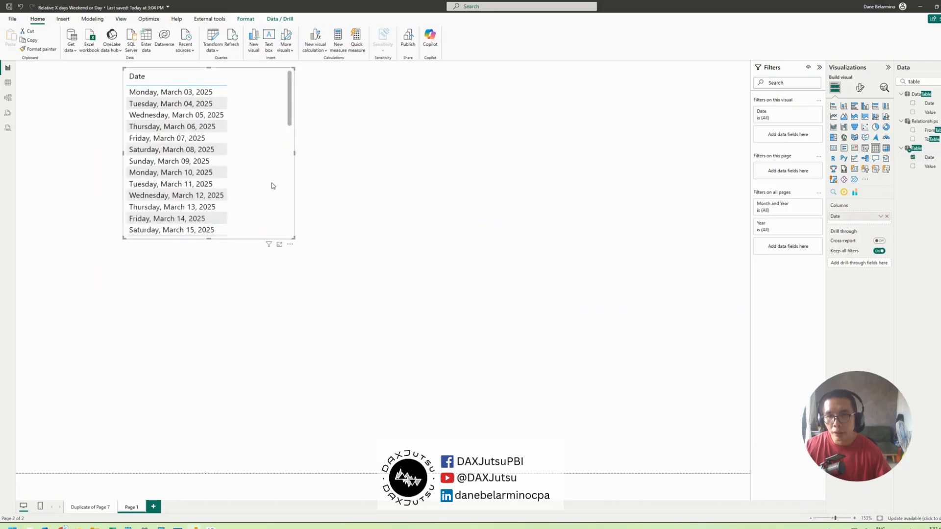
pyautogui.moveTo(387, 240); pyautogui.dragTo(618, 432)
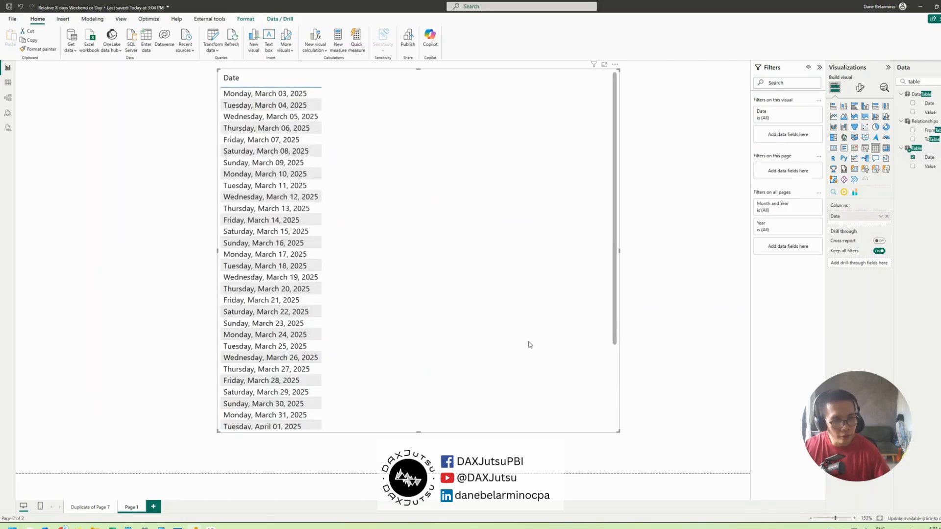
pyautogui.moveTo(930, 166); pyautogui.dragTo(521, 147)
# Move the table visual to the right side of the page, narrow it, and sort its rows by Date in descending order
pyautogui.moveTo(510, 264); pyautogui.dragTo(640, 288)
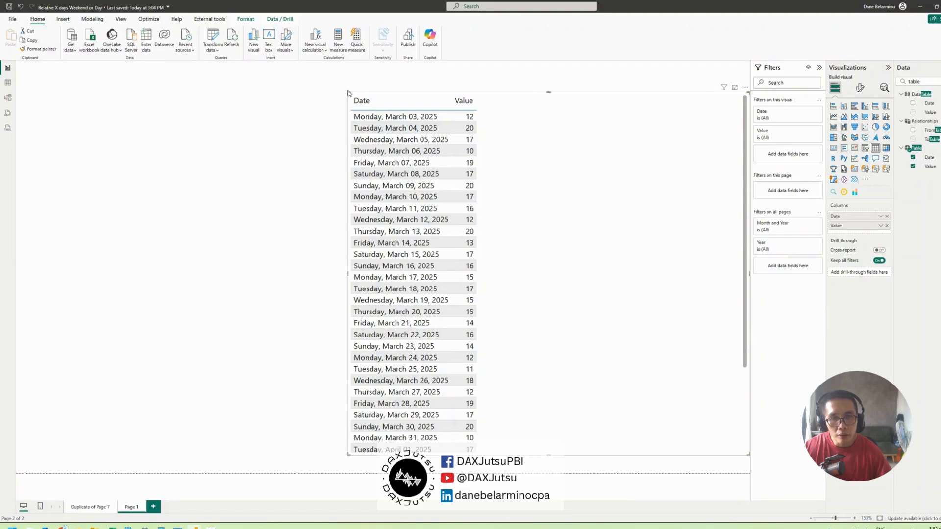
pyautogui.moveTo(348, 92); pyautogui.dragTo(436, 95)
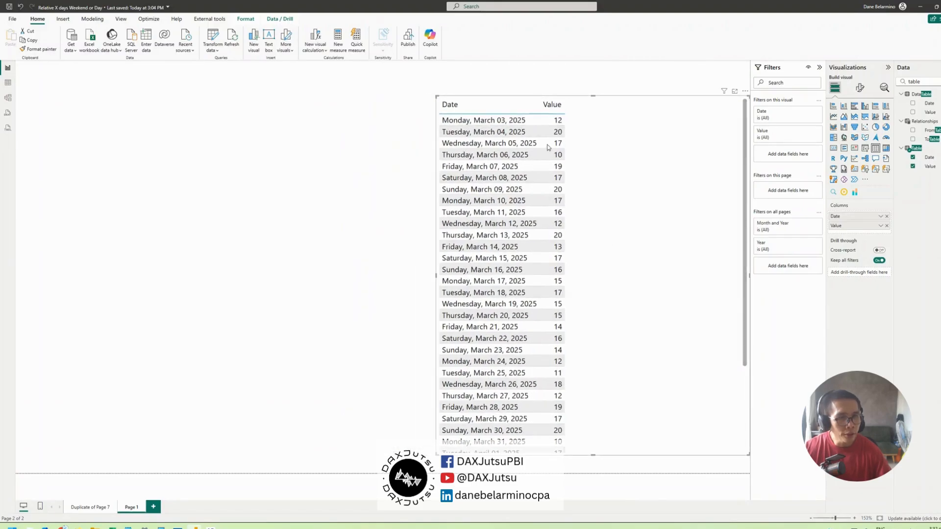
pyautogui.click(503, 109)
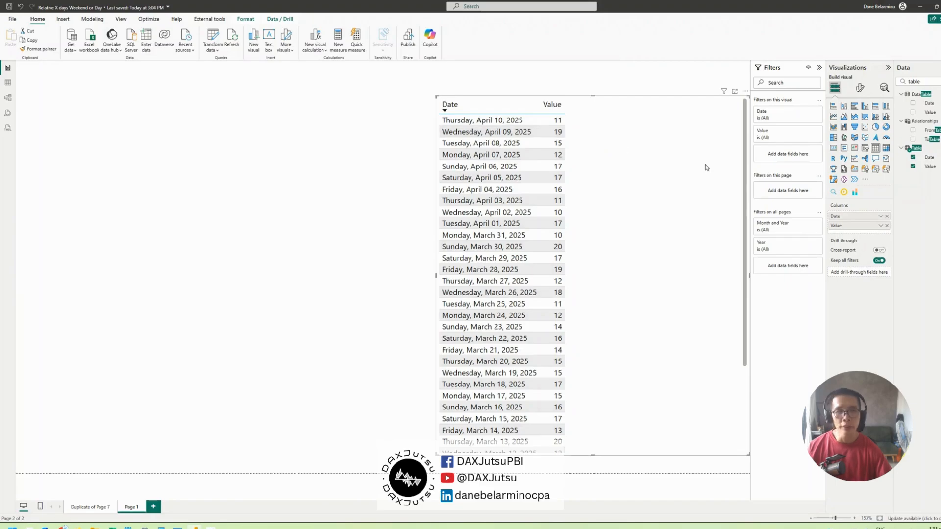
# Apply a relative date filter on the visual's Date for the last 7 days, including today, and shift the visual slightly down
pyautogui.click(779, 121)
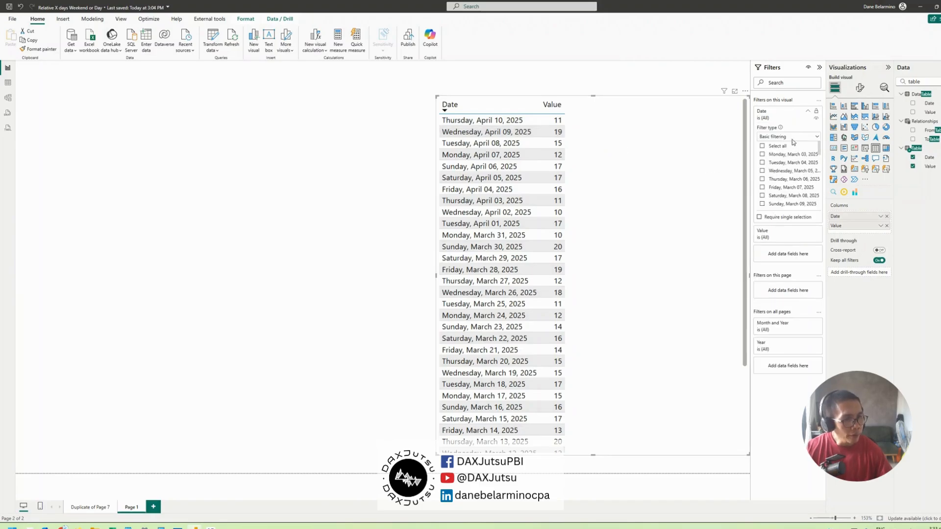
pyautogui.click(792, 137)
pyautogui.click(778, 168)
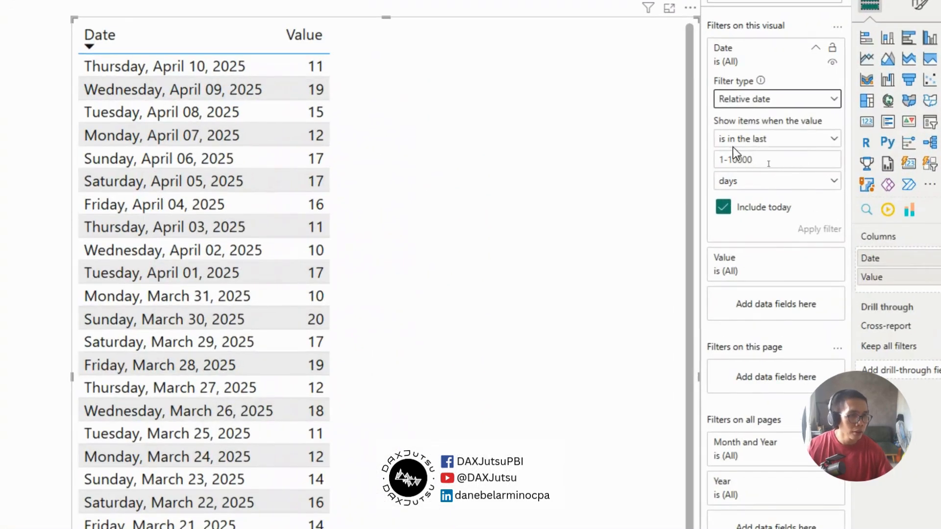
pyautogui.click(767, 161)
pyautogui.write('7')
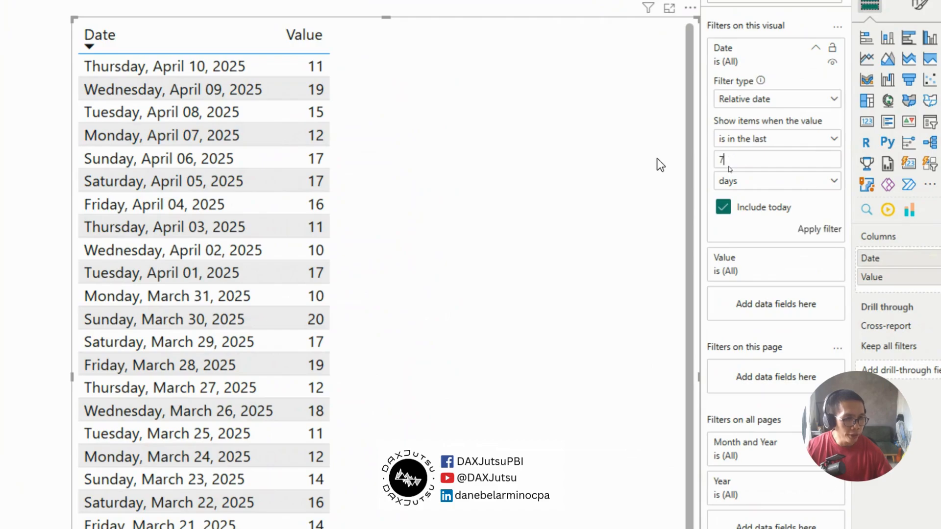
pyautogui.click(828, 230)
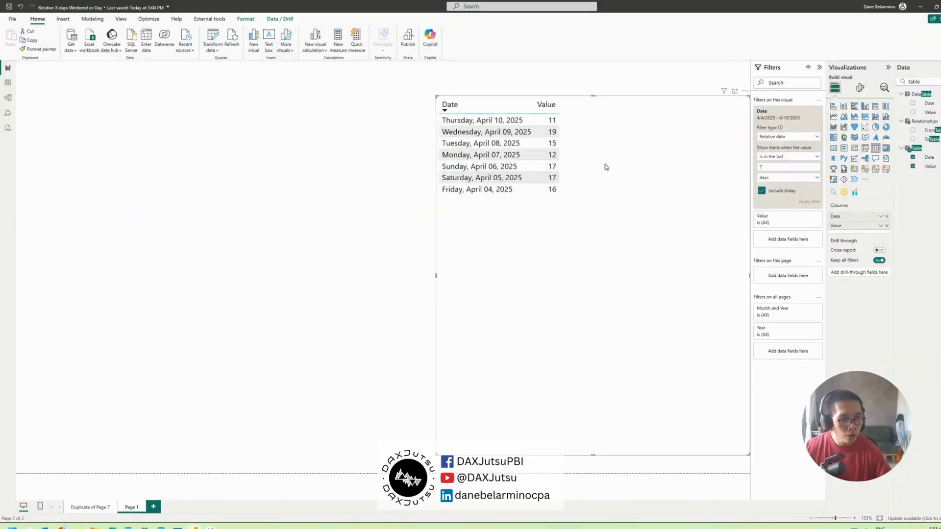
pyautogui.moveTo(674, 186); pyautogui.dragTo(689, 201)
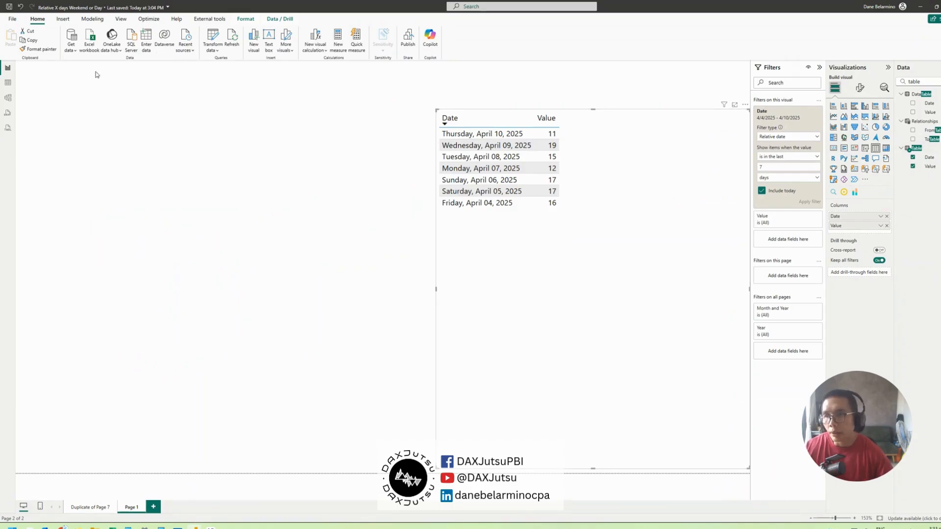
# Add a calculated column named "Weekend or Weekday" to Table in the data view
pyautogui.click(8, 82)
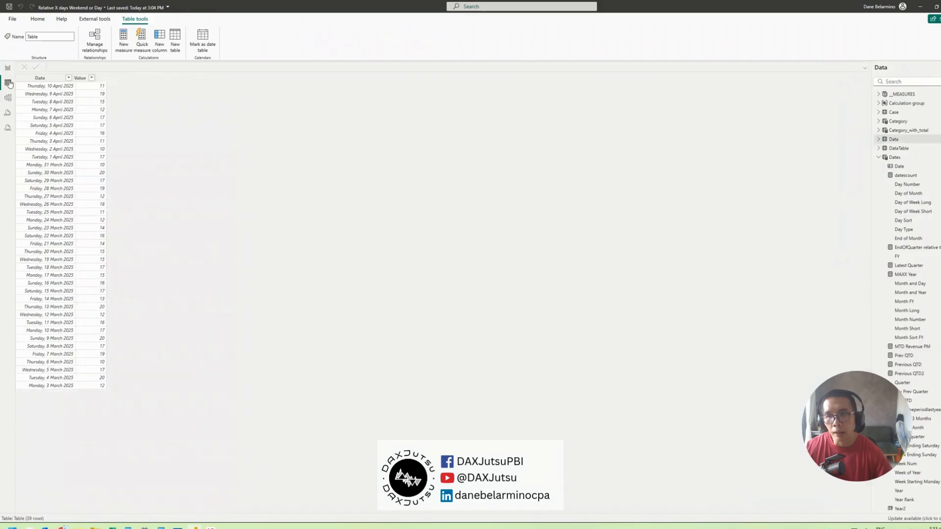
pyautogui.click(62, 79)
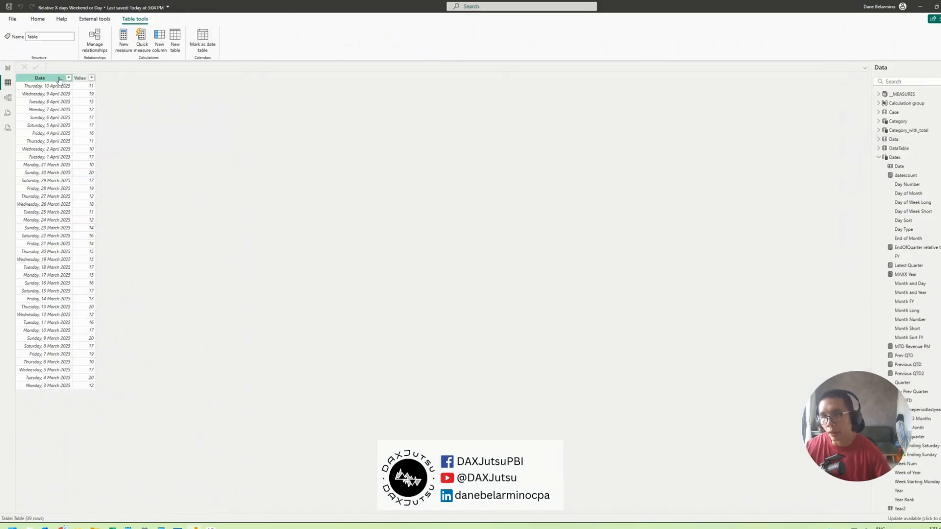
pyautogui.rightClick(62, 78)
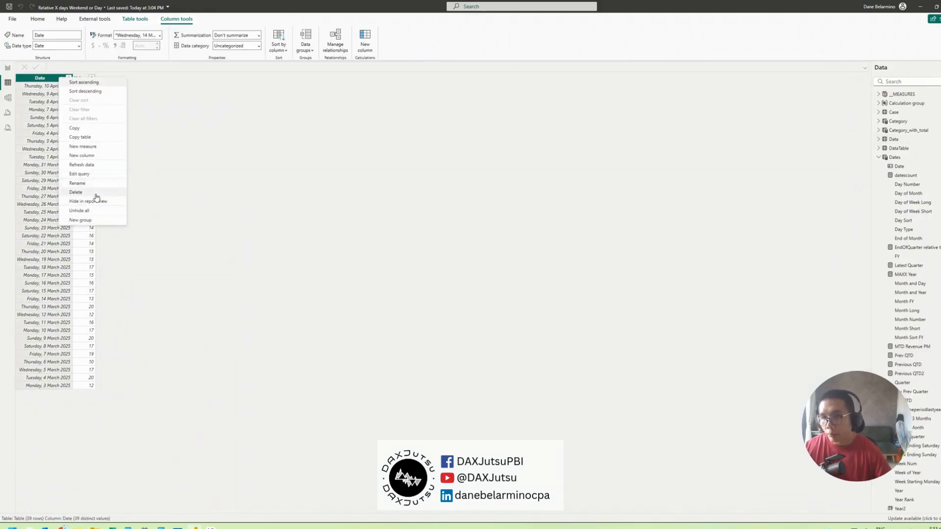
pyautogui.click(93, 157)
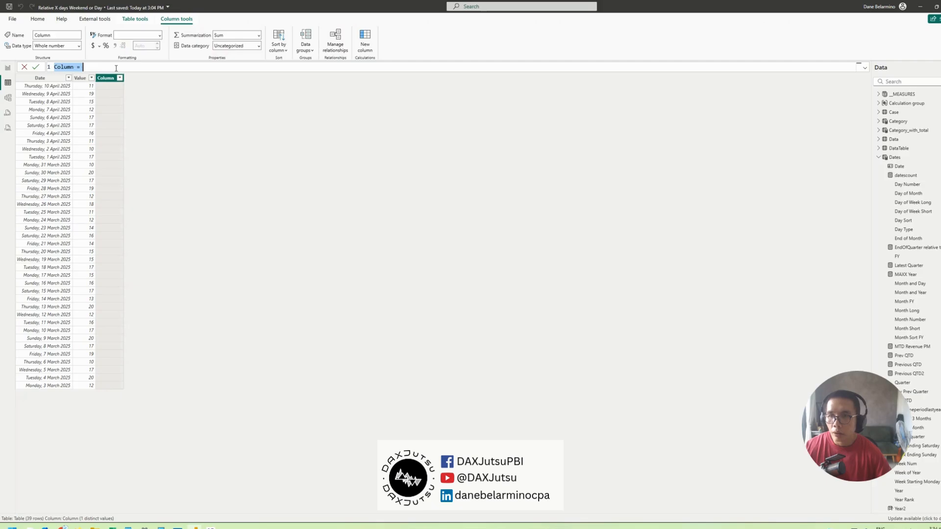
pyautogui.write('Weekend or W ee')
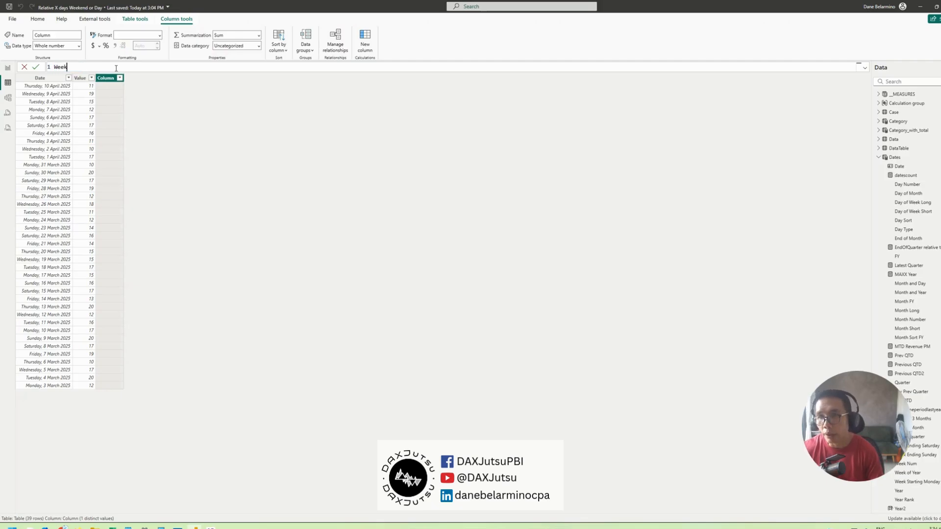
pyautogui.press('BackSpace')
pyautogui.press('BackSpace')
pyautogui.press('BackSpace')
pyautogui.write('eekday =')
pyautogui.hotkey('shift', 'Return')
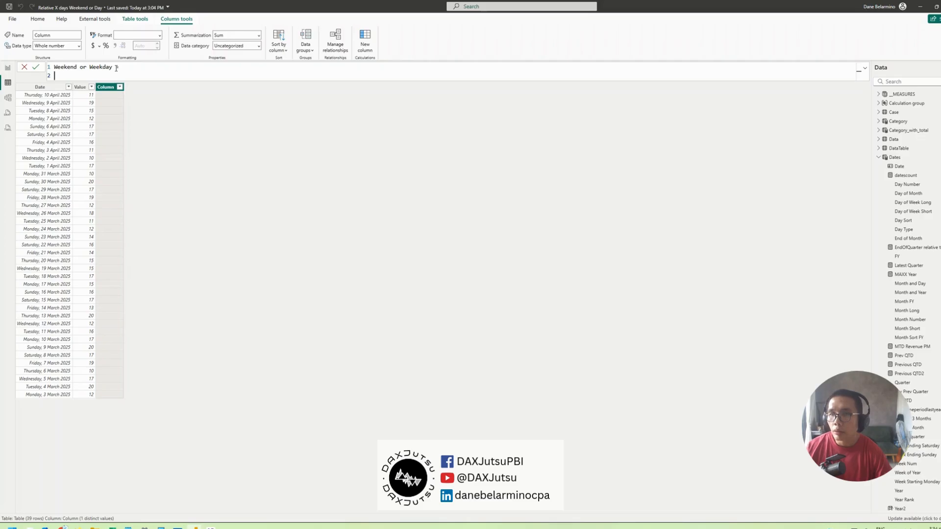
# Define the new column's formula as WEEKDAY('Table'[Date])
pyautogui.write('WEEKDAY(')
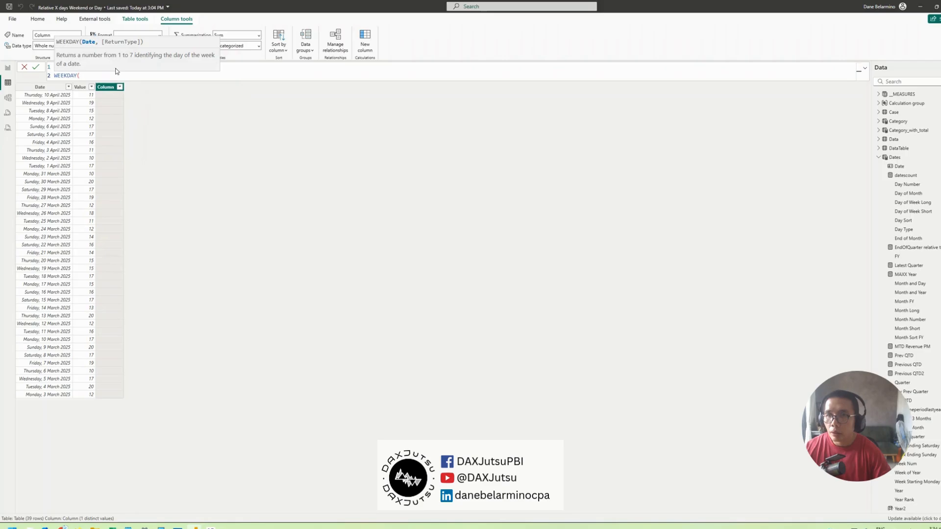
pyautogui.write('table')
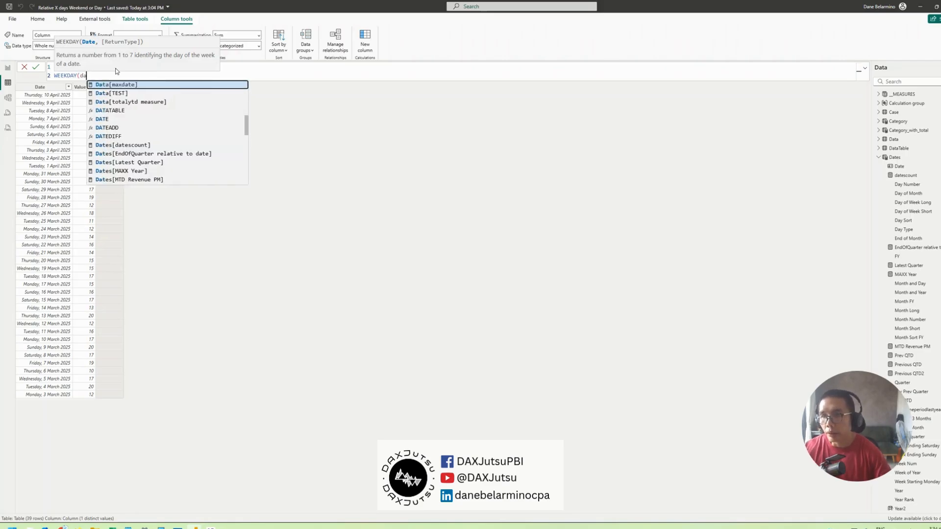
pyautogui.press('Down')
pyautogui.press('Tab')
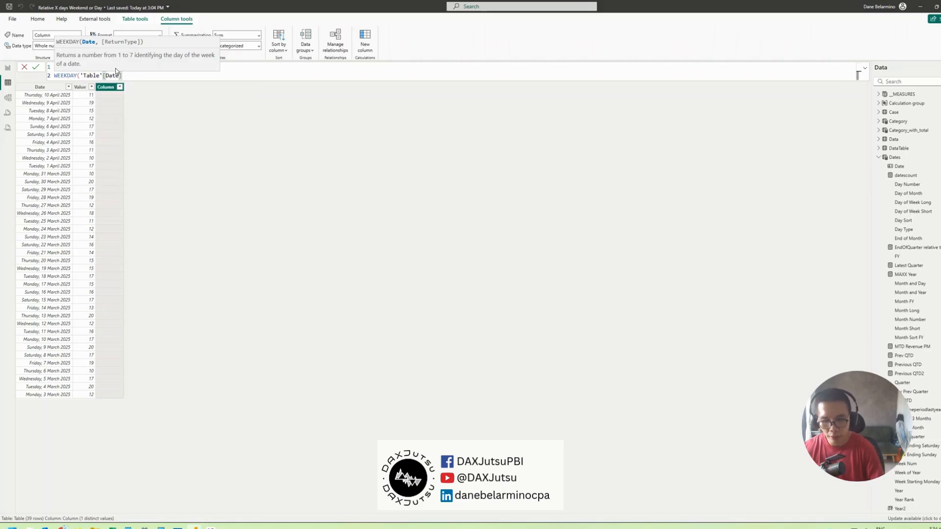
pyautogui.write(')')
pyautogui.press('Return')
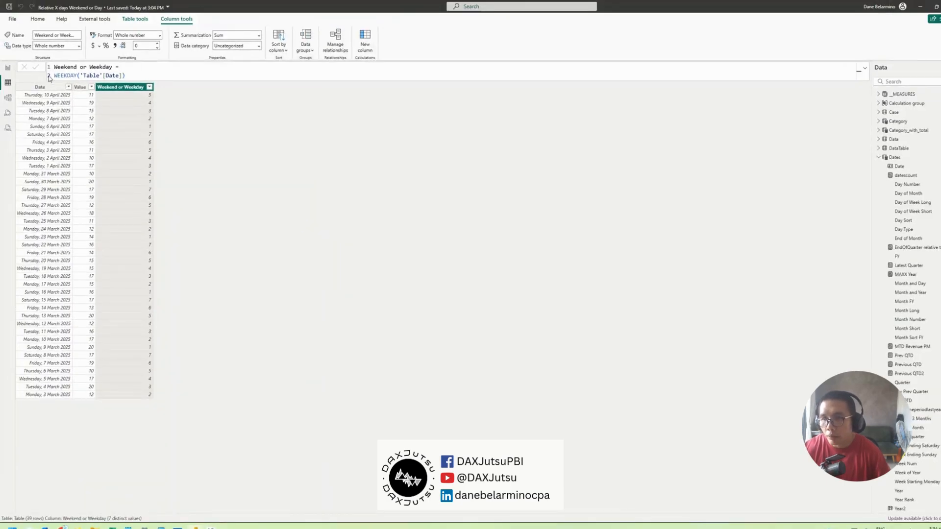
# Change the column's formula to IF( WEEKDAY('Table'[Date]) IN {1,7}, "Weekend", "Weekday")
pyautogui.doubleClick(65, 75)
pyautogui.click(55, 75)
pyautogui.write('IF(')
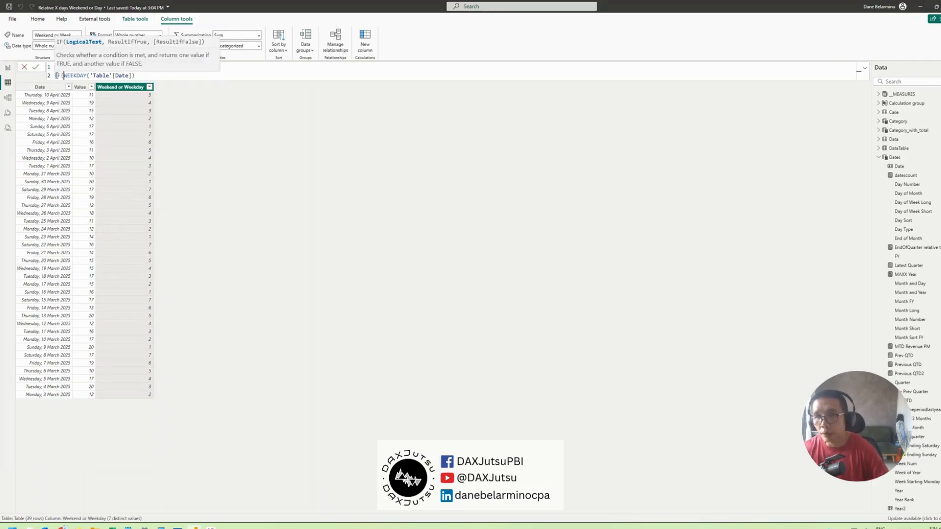
pyautogui.click(151, 76)
pyautogui.write('IN')
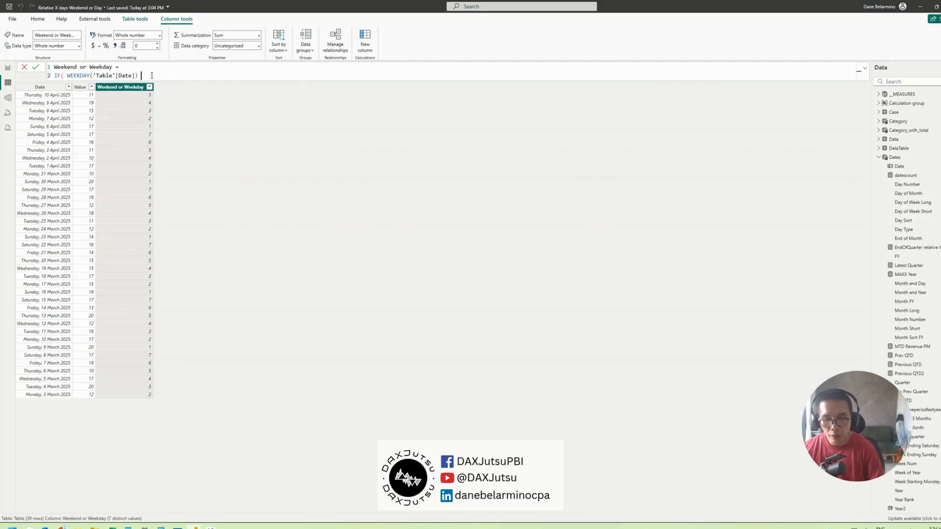
pyautogui.write(' {1')
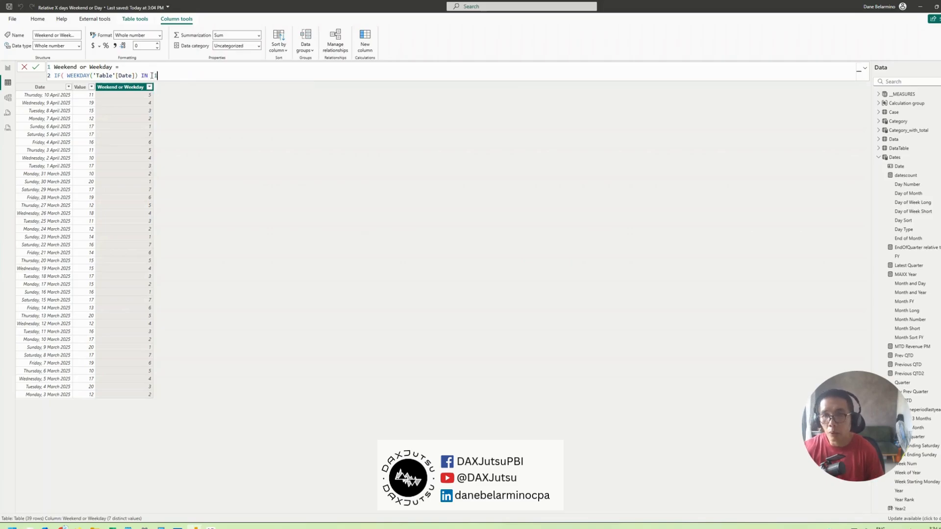
pyautogui.write(',7}, "Wekened')
pyautogui.press('BackSpace')
pyautogui.press('BackSpace')
pyautogui.press('BackSpace')
pyautogui.press('BackSpace')
pyautogui.press('BackSpace')
pyautogui.write('ekend", "Weekday')
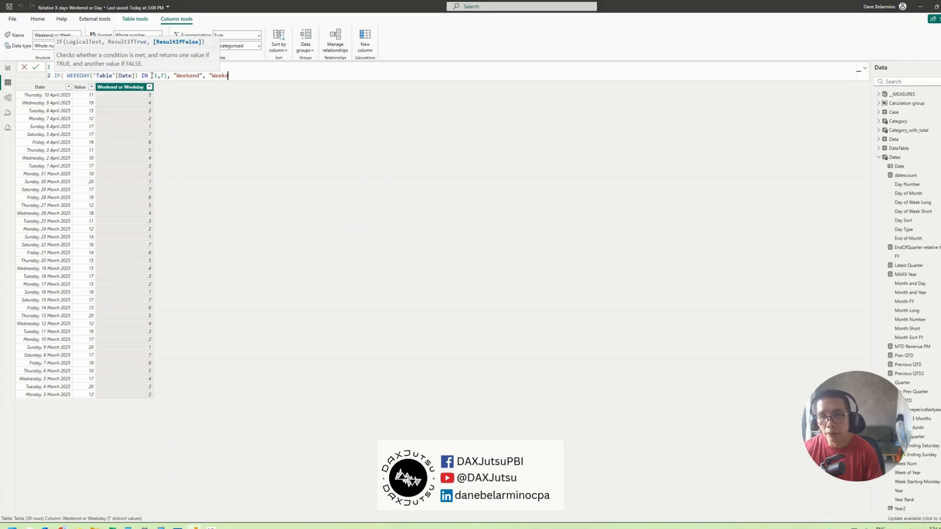
pyautogui.write('")')
pyautogui.press('Return')
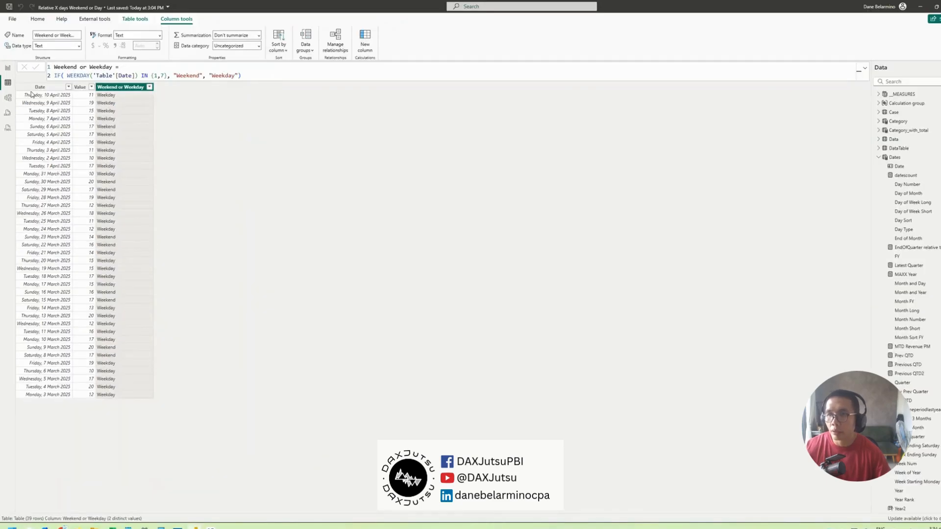
# Add a slicer for the Weekend or Weekday field to the report page, shorten it, and place it beside the table visual
pyautogui.click(8, 68)
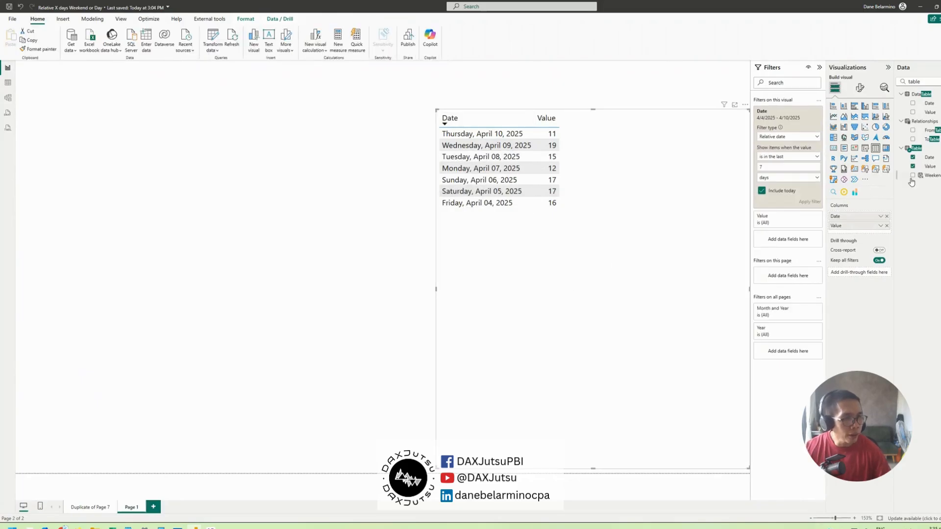
pyautogui.moveTo(923, 175); pyautogui.dragTo(46, 169)
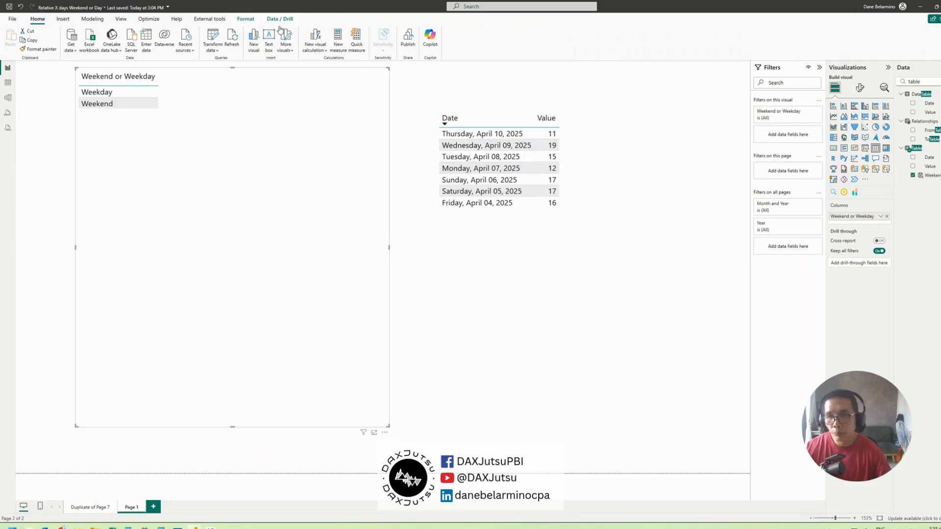
pyautogui.click(865, 148)
pyautogui.moveTo(232, 68); pyautogui.dragTo(230, 287)
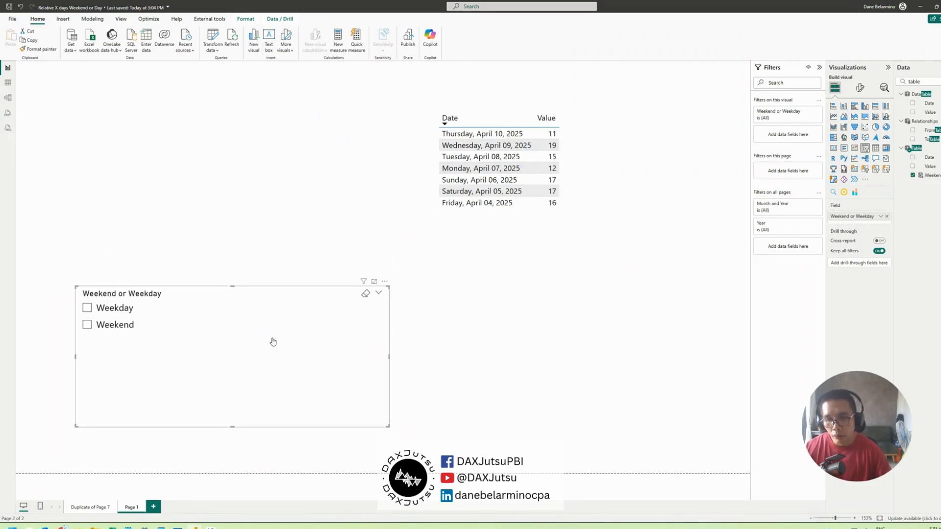
pyautogui.moveTo(273, 342); pyautogui.dragTo(267, 160)
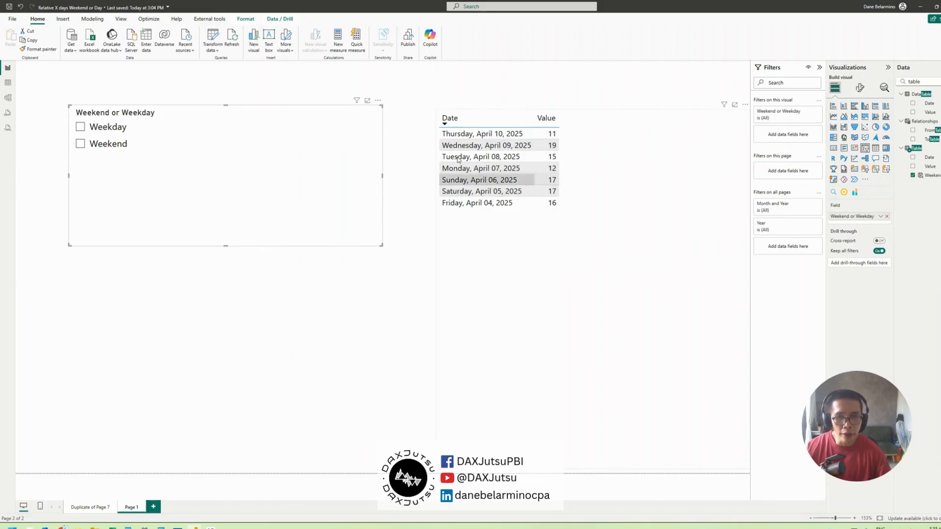
# Test the slicer by filtering the table to Weekday and to Weekend, and clear the selection
pyautogui.click(125, 129)
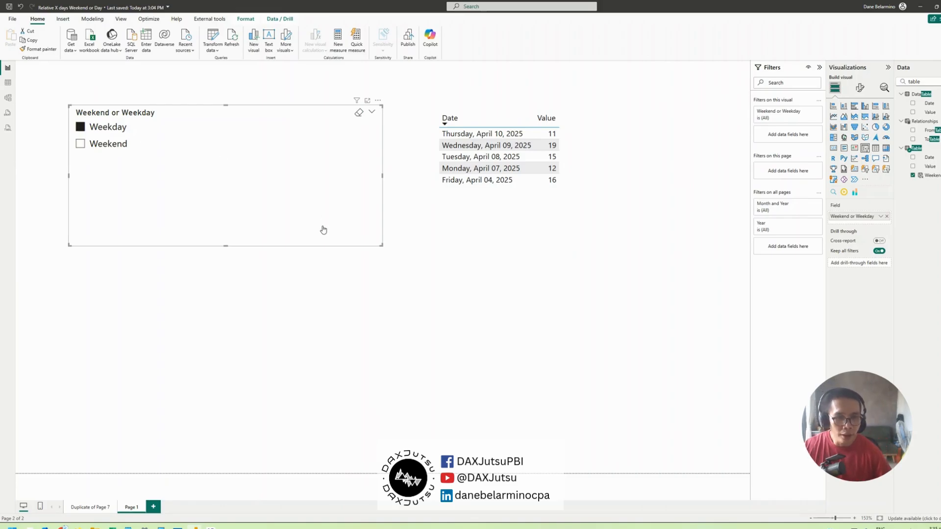
pyautogui.click(117, 147)
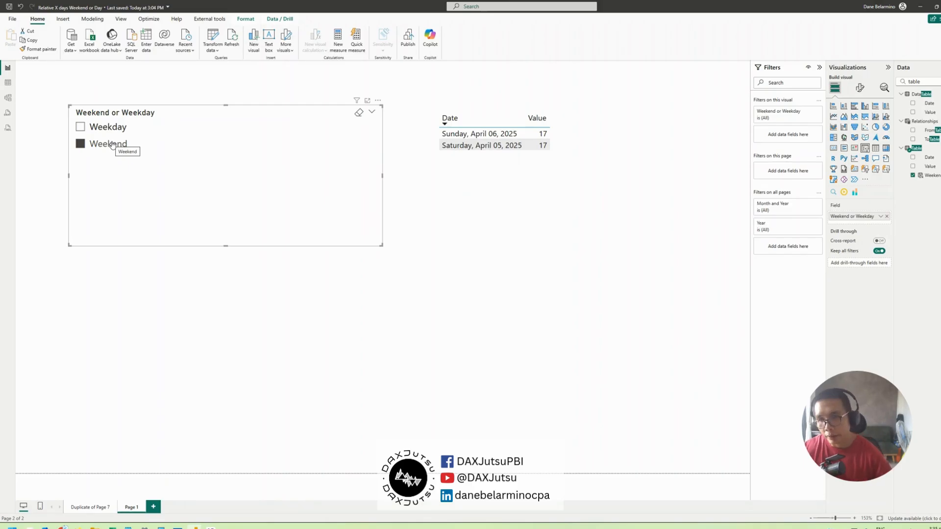
pyautogui.click(113, 144)
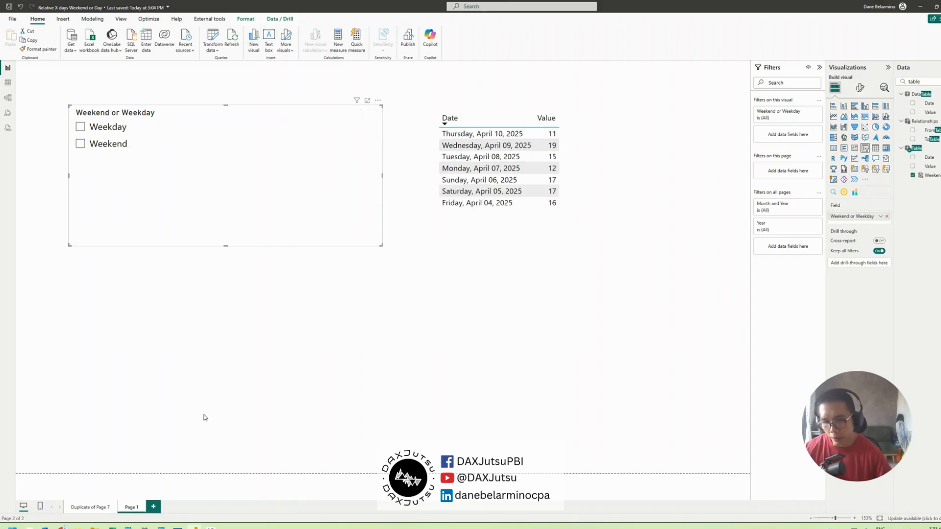
pyautogui.click(325, 406)
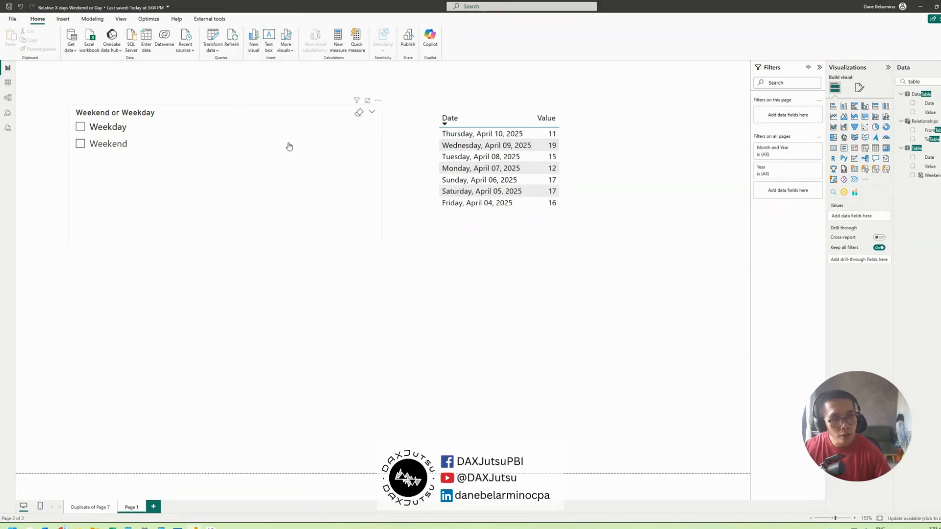
# Examine the Dates table's DAX definition and its Day Type column in the data view
pyautogui.click(8, 82)
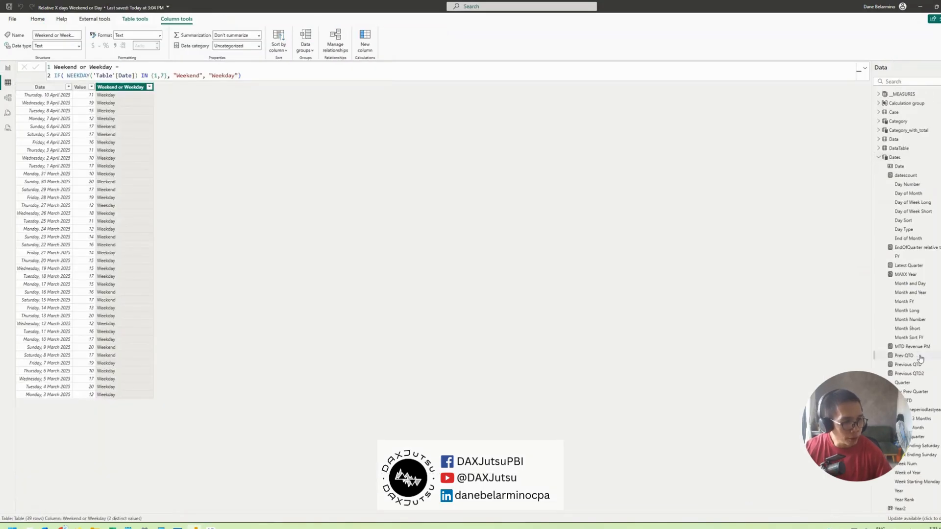
pyautogui.click(894, 139)
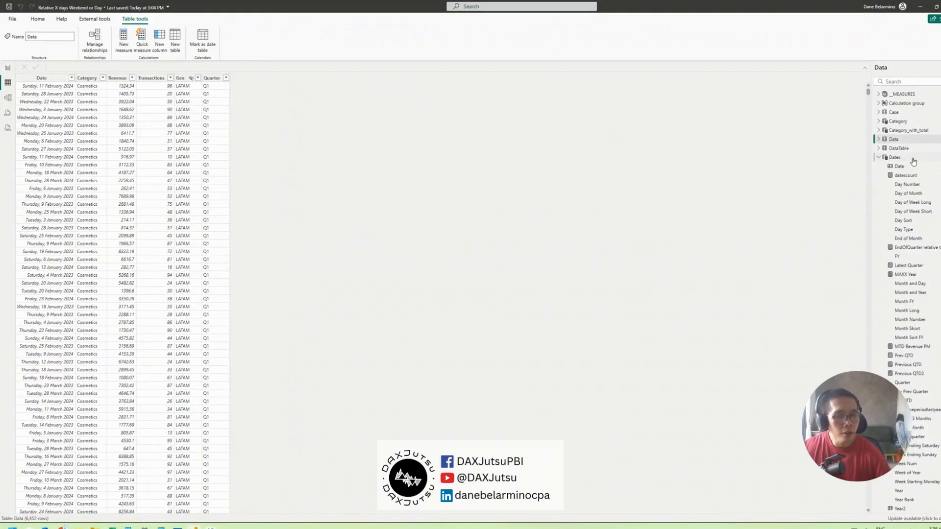
pyautogui.click(914, 161)
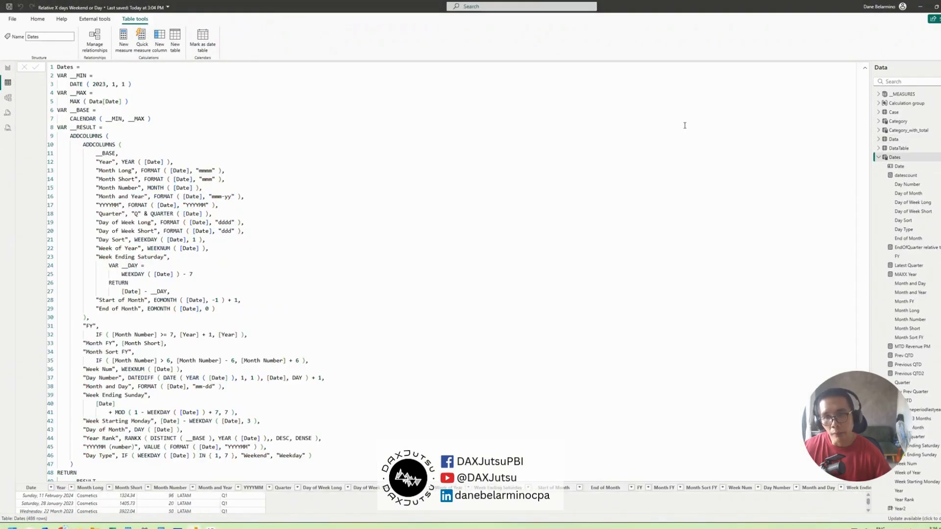
pyautogui.click(864, 68)
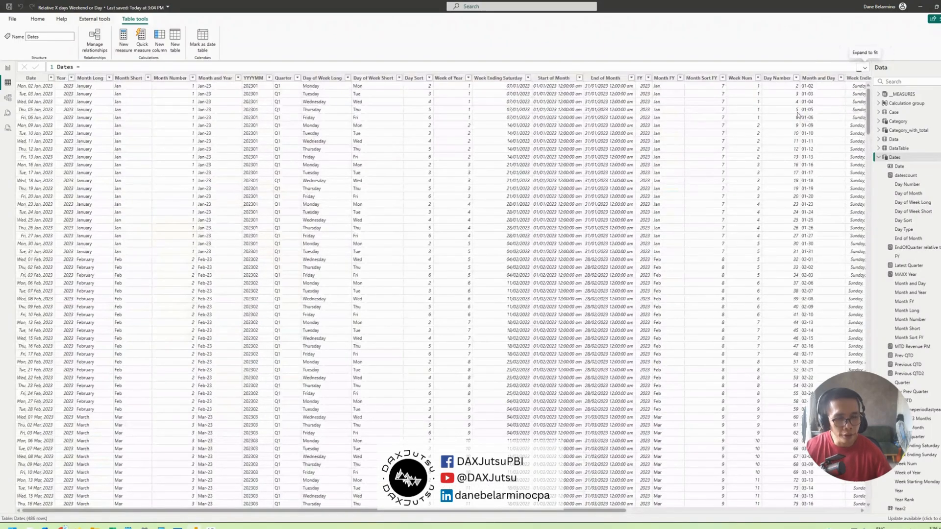
pyautogui.moveTo(618, 510); pyautogui.dragTo(870, 515)
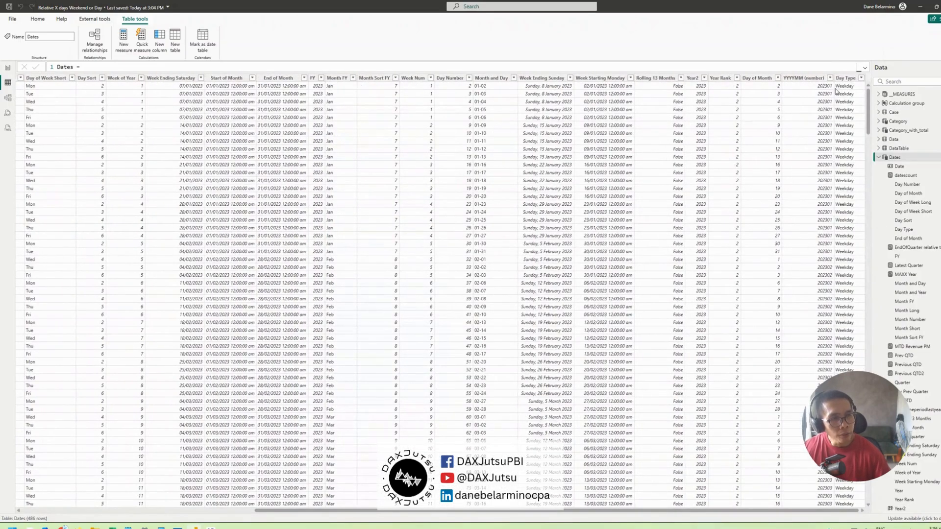
pyautogui.click(846, 79)
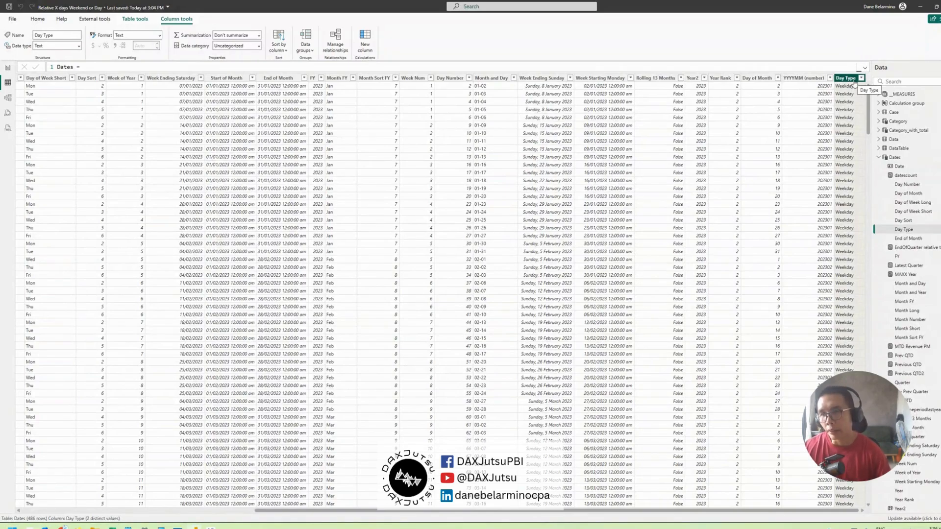
# Go to the Duplicate of Page 7 report page and check the filters on the matrix and the date rank table
pyautogui.click(8, 67)
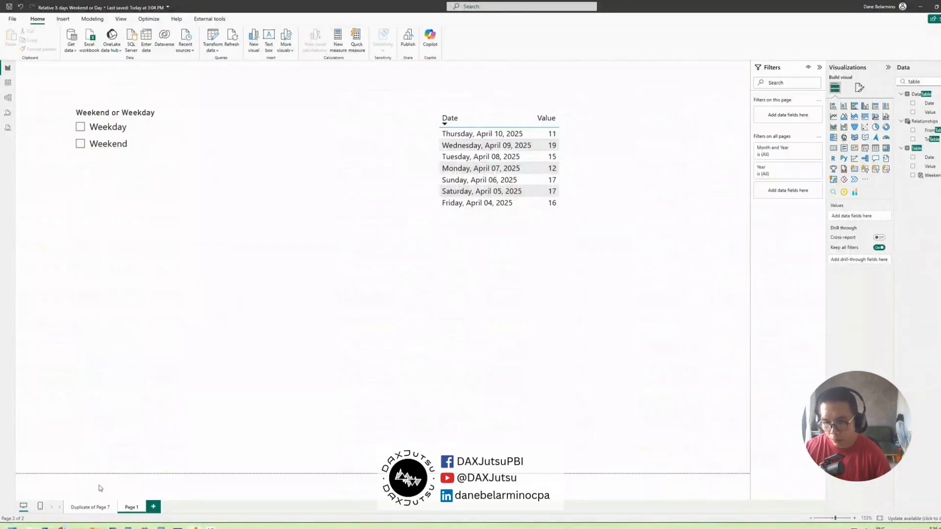
pyautogui.click(93, 508)
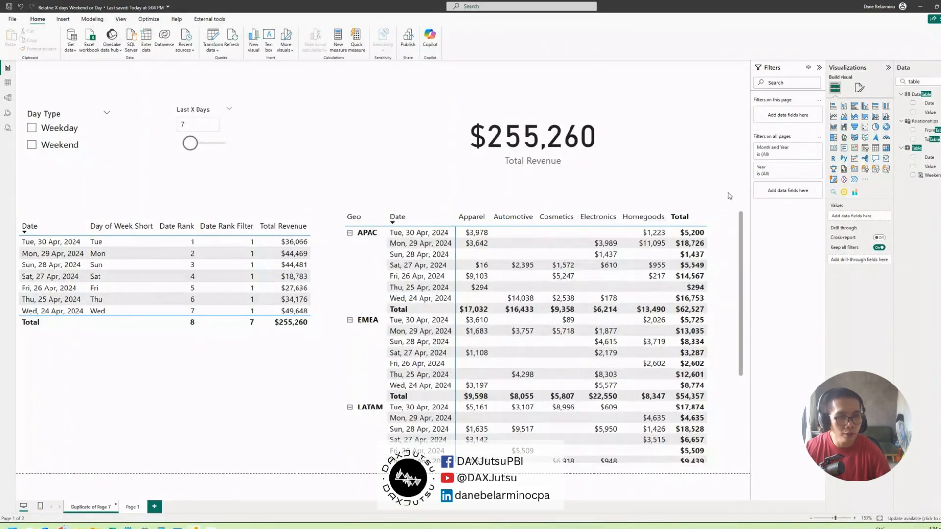
pyautogui.click(742, 223)
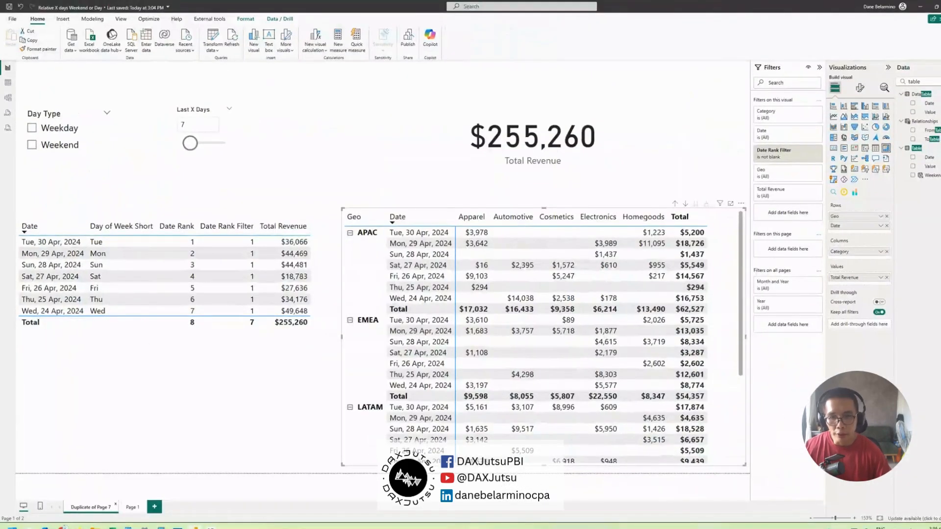
pyautogui.click(251, 408)
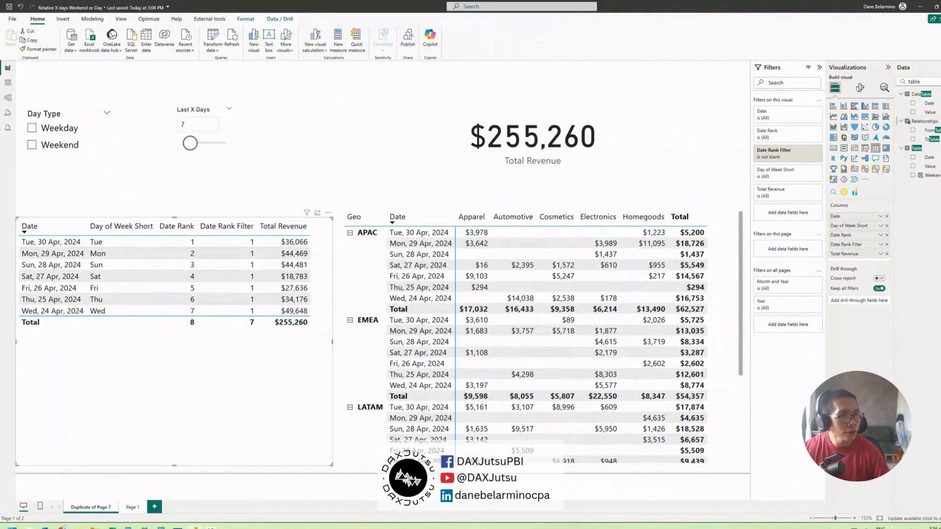
# Search the data fields for rank and review the Date Rank measure's formula
pyautogui.doubleClick(928, 81)
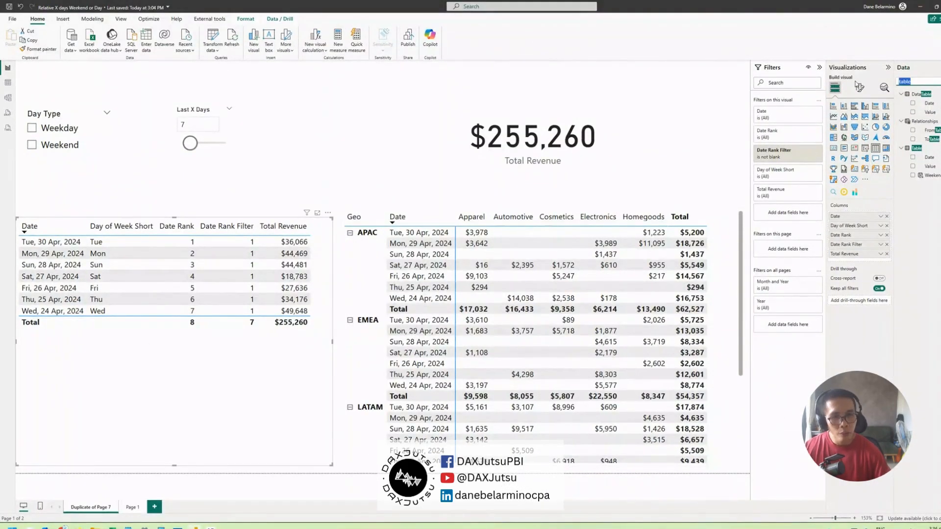
pyautogui.write('rank')
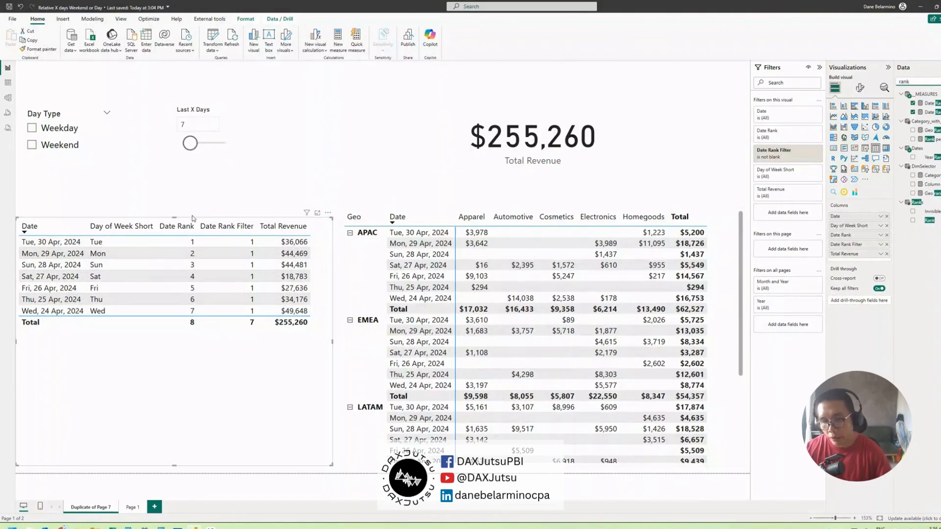
pyautogui.click(929, 103)
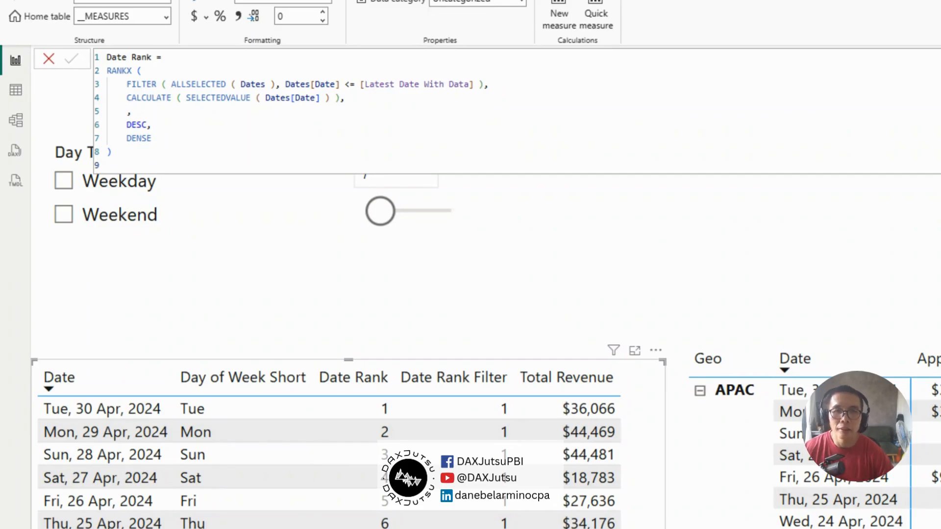
pyautogui.press('Escape')
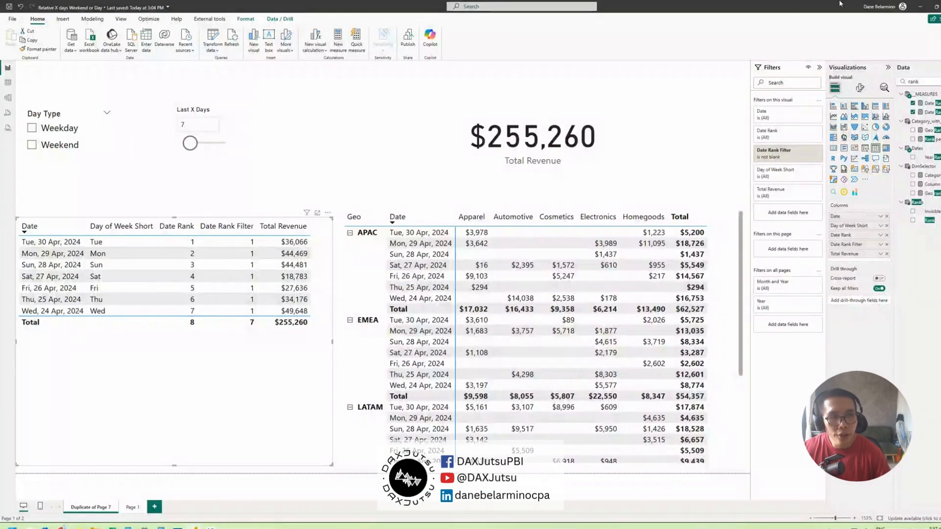
# Search the data fields for latest and review the formulas of the two Latest Date With Data measures
pyautogui.moveTo(926, 82); pyautogui.dragTo(852, 77)
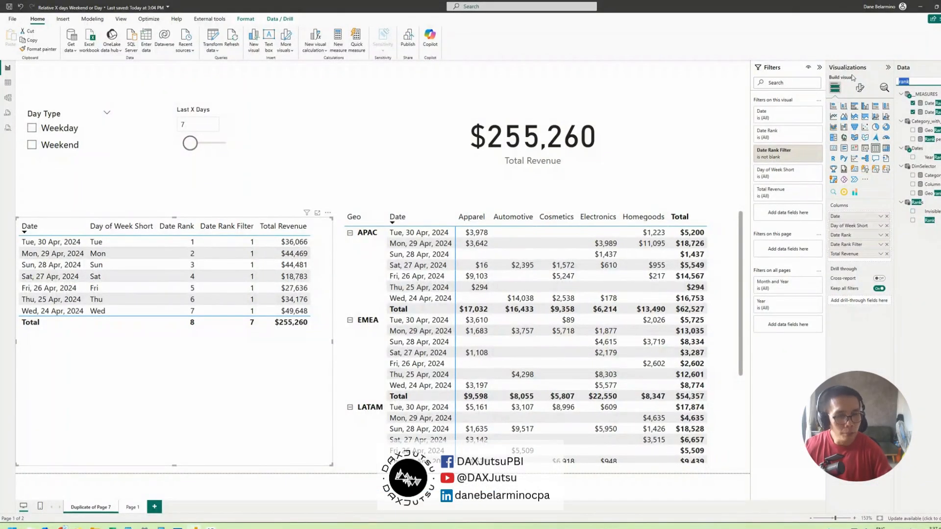
pyautogui.write('latest')
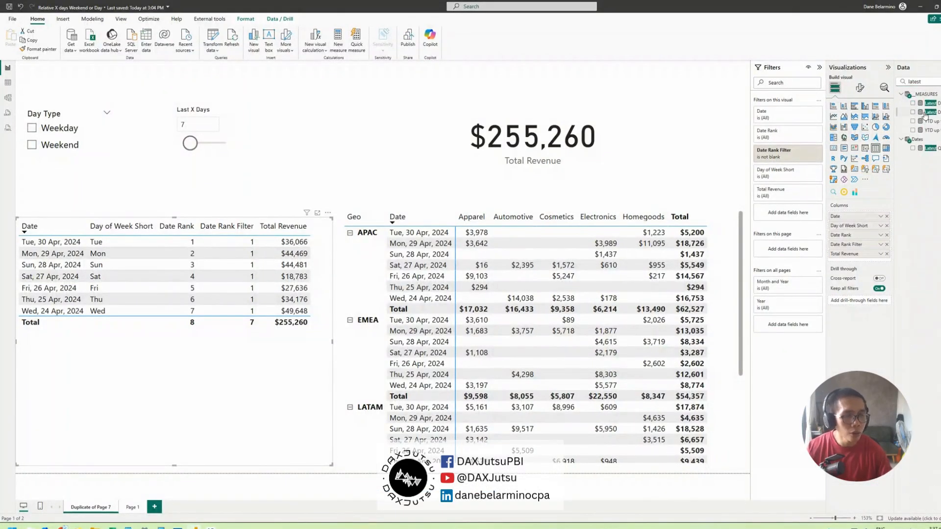
pyautogui.click(925, 113)
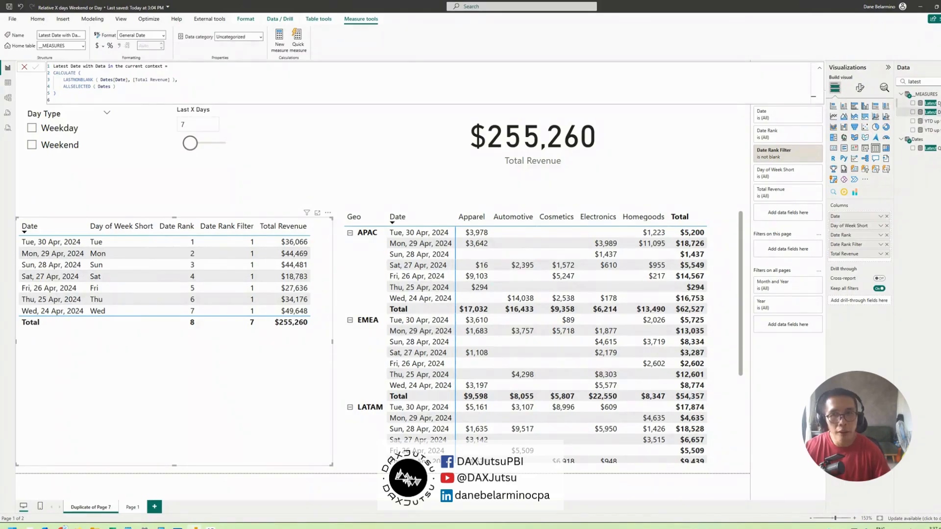
pyautogui.click(926, 103)
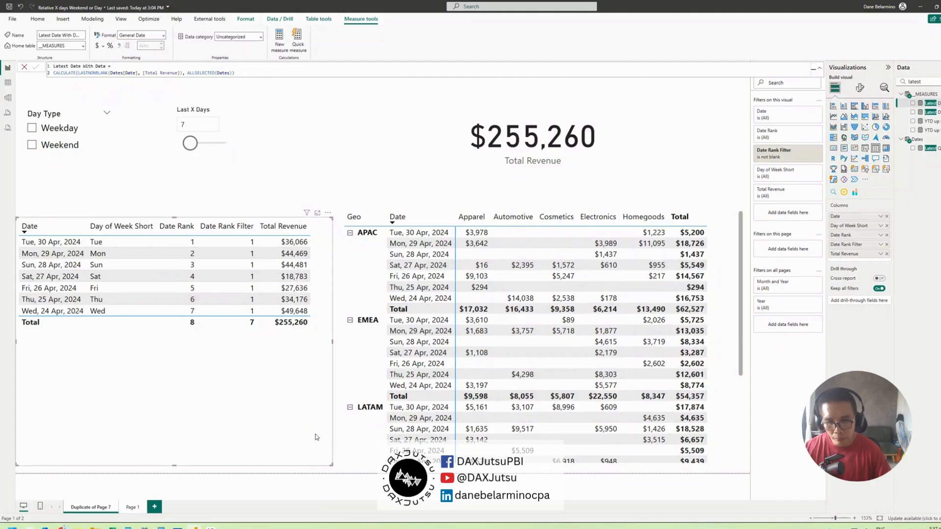
# Shorten the date rank table and add a table visual showing the Latest Date With Data measure below it
pyautogui.moveTo(331, 464); pyautogui.dragTo(319, 359)
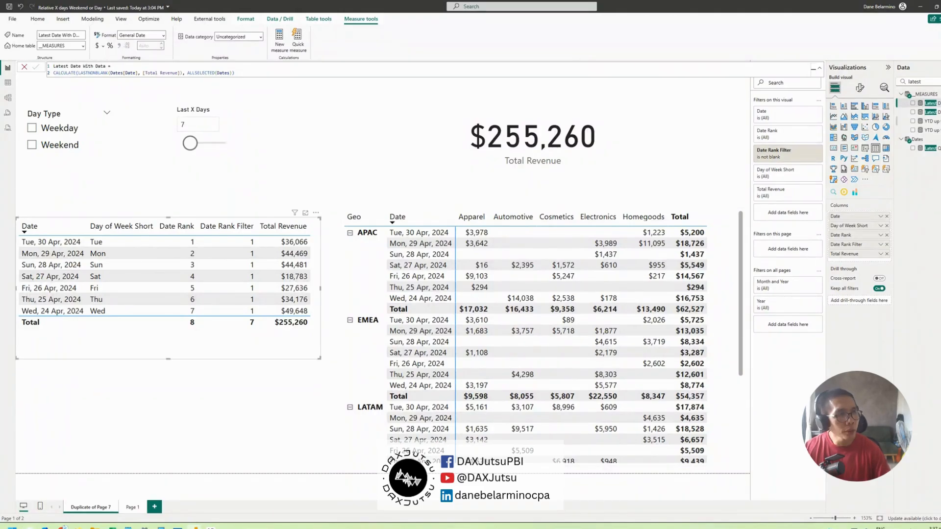
pyautogui.moveTo(936, 101); pyautogui.dragTo(130, 409)
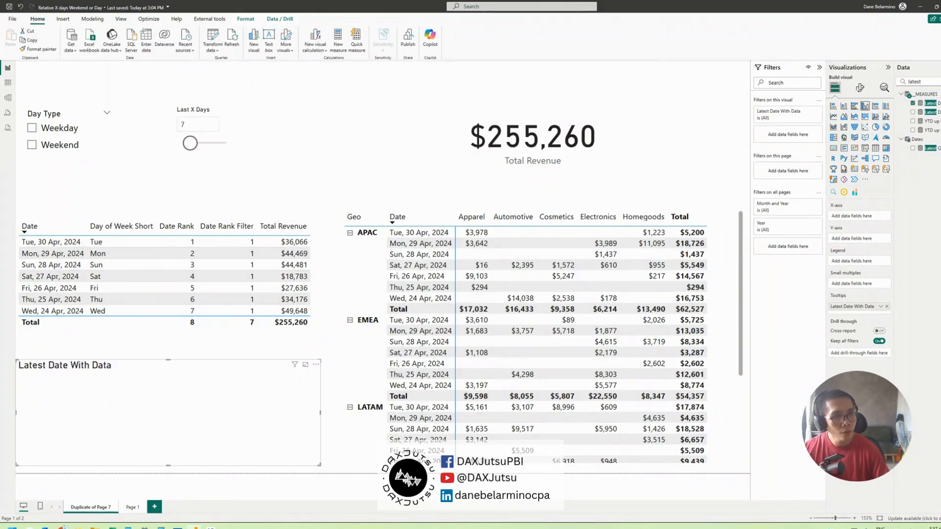
pyautogui.click(875, 148)
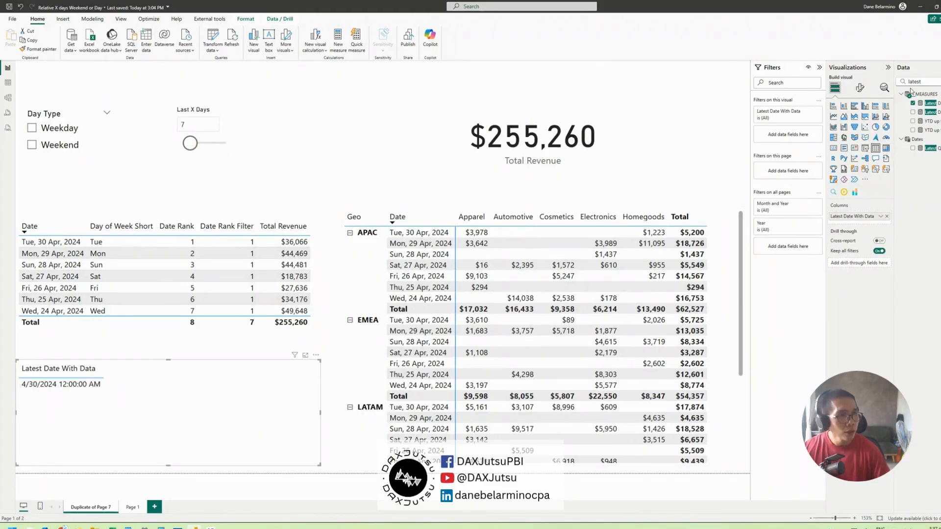
# Examine the Latest Date With Data formula at a larger text size, highlighting its LASTNONBLANK and [Total Revenue] parts
pyautogui.click(929, 103)
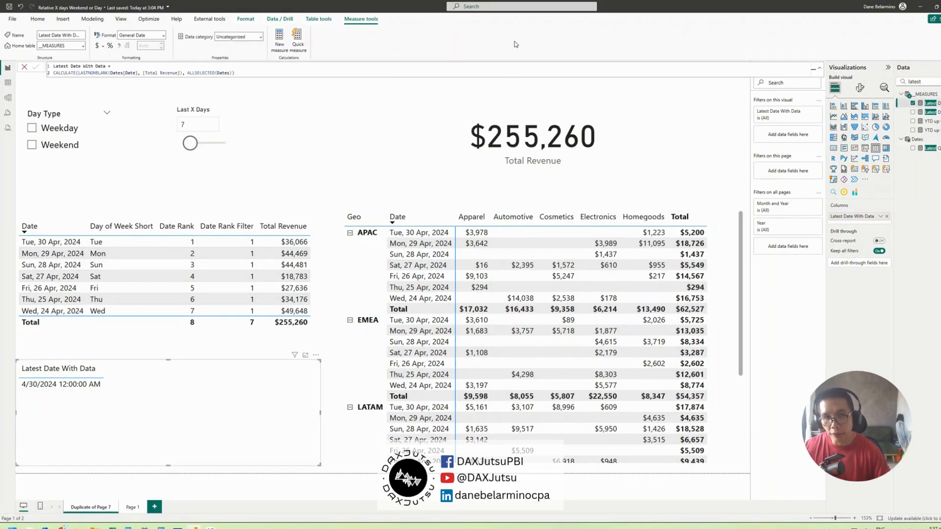
pyautogui.scroll(5, 503, 72)
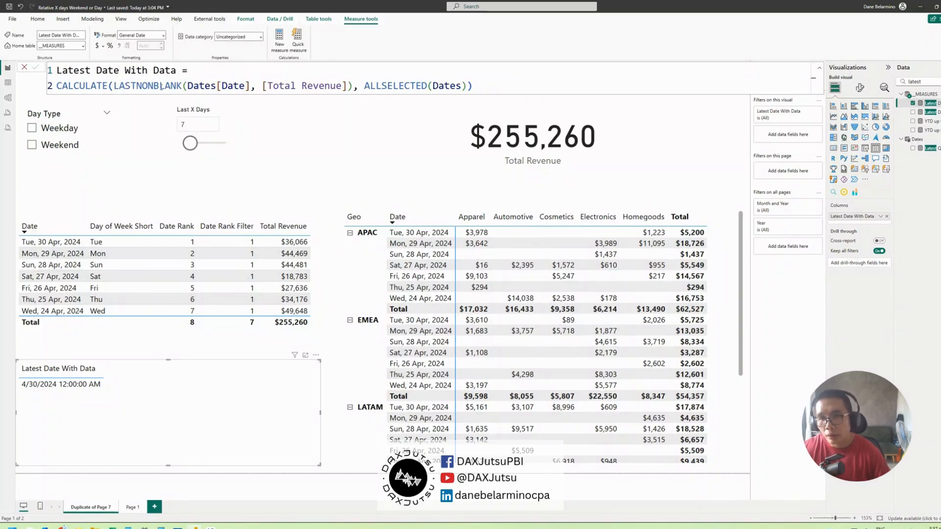
pyautogui.doubleClick(129, 86)
pyautogui.moveTo(114, 86); pyautogui.dragTo(253, 86)
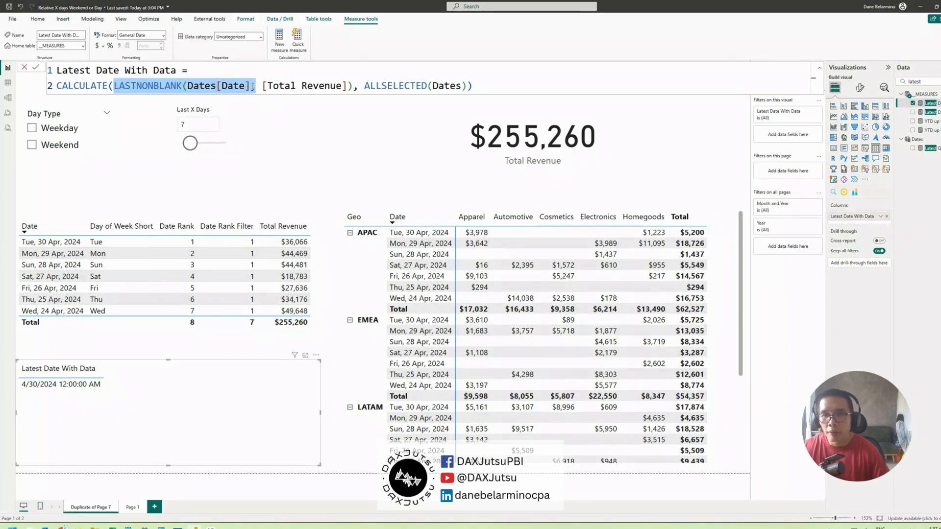
pyautogui.tripleClick(241, 86)
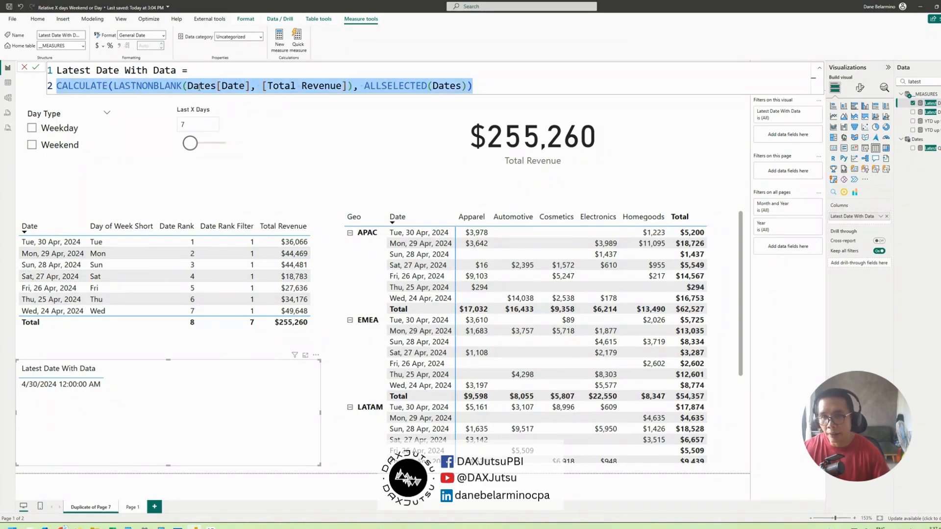
pyautogui.doubleClick(281, 86)
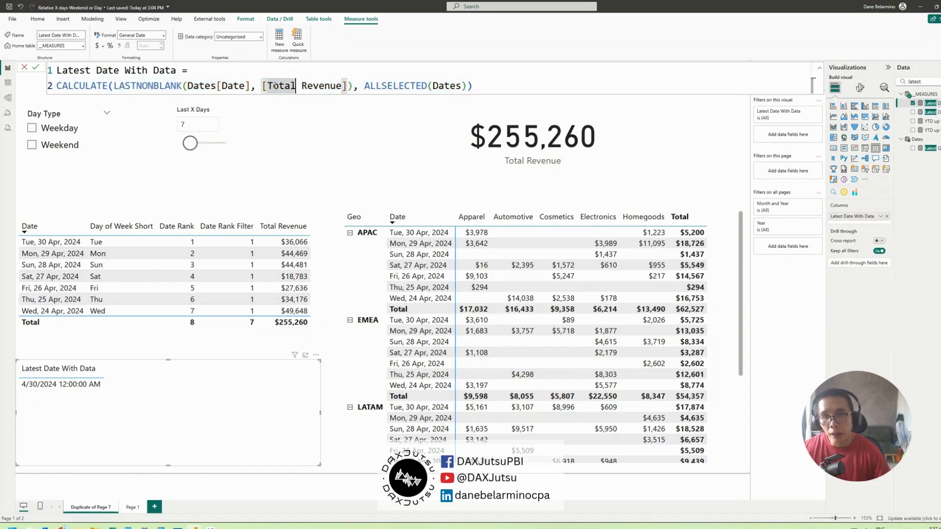
pyautogui.moveTo(263, 85); pyautogui.dragTo(347, 85)
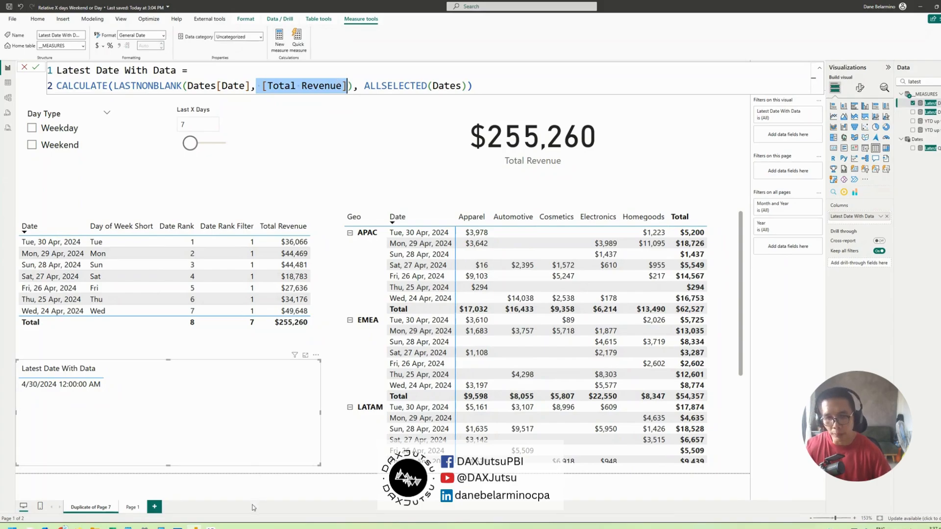
# Shorten the Latest Date With Data table, and add and remove an extra Date column in the date rank table
pyautogui.click(366, 403)
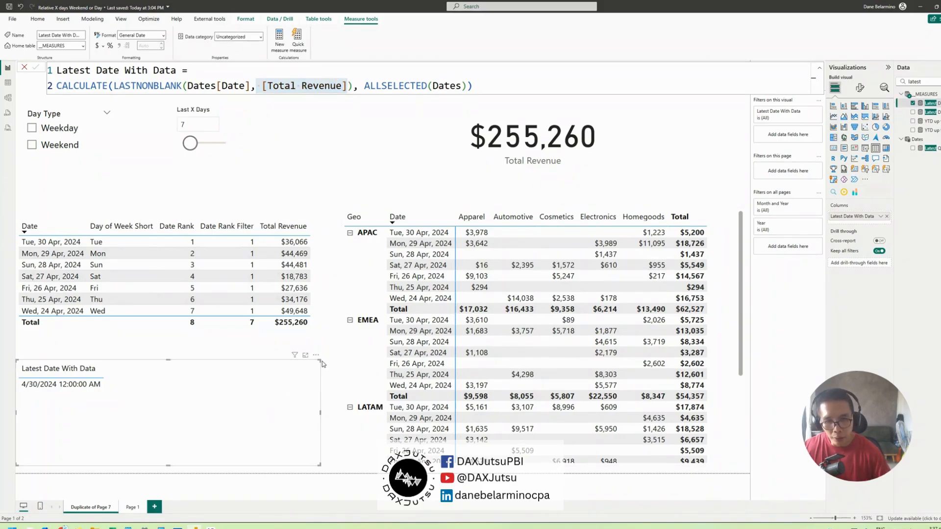
pyautogui.moveTo(321, 360); pyautogui.dragTo(326, 391)
pyautogui.doubleClick(938, 84)
pyautogui.write('dates')
pyautogui.moveTo(934, 123); pyautogui.dragTo(179, 347)
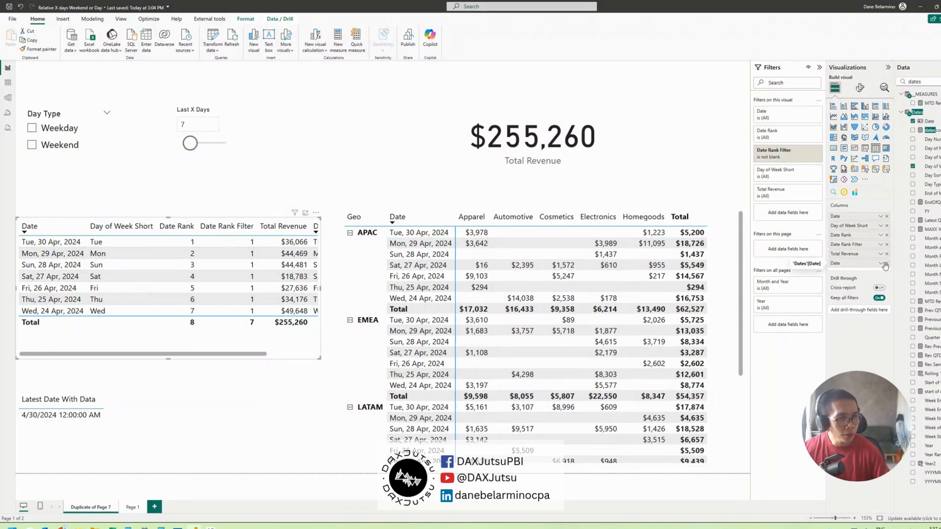
pyautogui.click(886, 264)
# Add a slicer for the Dates table's Date field and fit it beside the Total Revenue card, above the matrix
pyautogui.click(568, 154)
pyautogui.moveTo(568, 155); pyautogui.dragTo(502, 156)
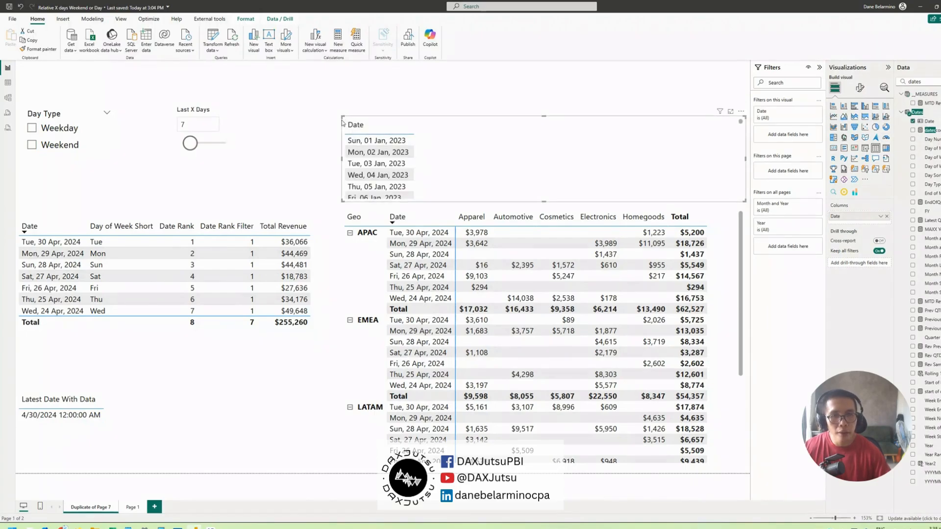
pyautogui.moveTo(343, 122); pyautogui.dragTo(588, 78)
pyautogui.click(865, 148)
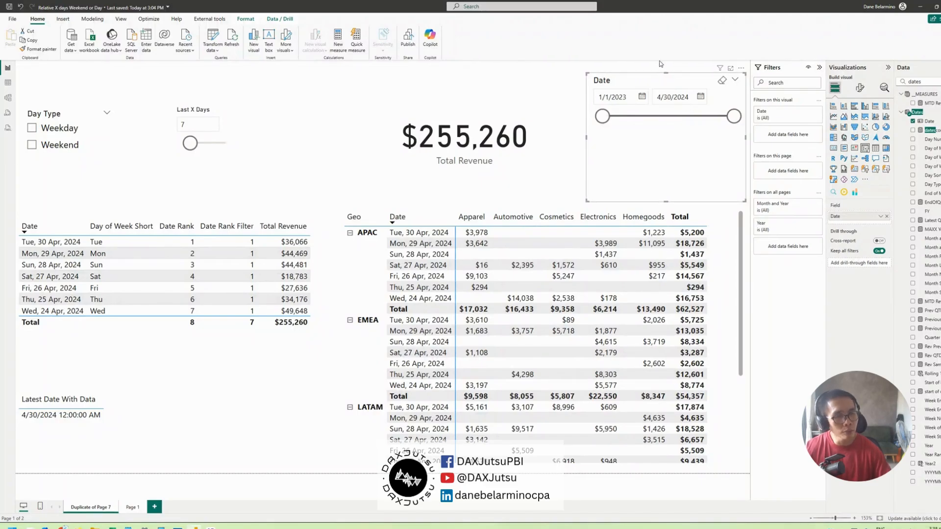
pyautogui.moveTo(661, 64); pyautogui.dragTo(657, 52)
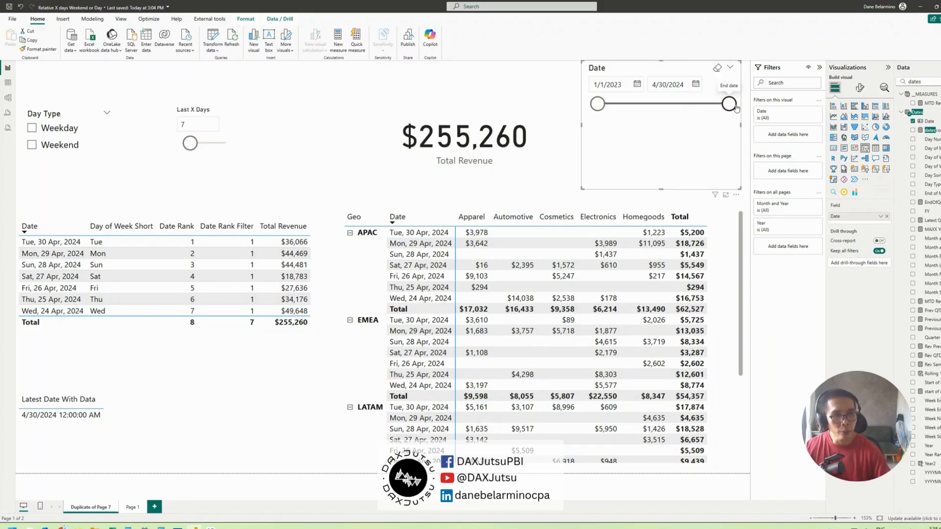
# Set the Date slicer's end date to 3/10/2024, and enlarge and reposition the Latest Date With Data table
pyautogui.moveTo(736, 108); pyautogui.dragTo(714, 105)
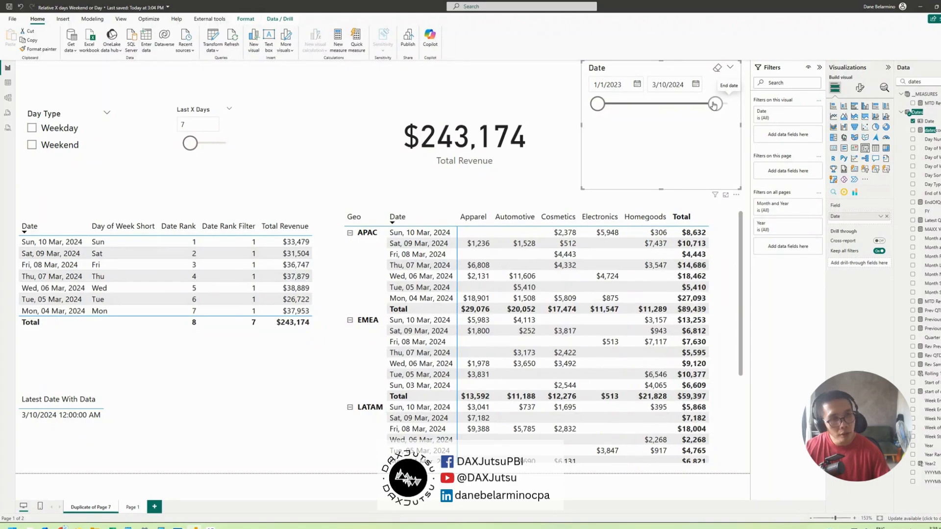
pyautogui.click(163, 421)
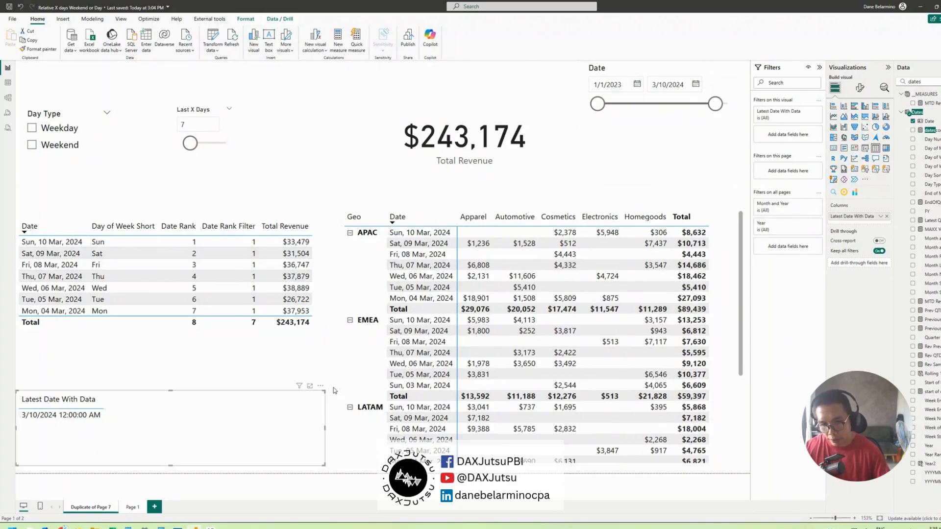
pyautogui.moveTo(323, 392); pyautogui.dragTo(326, 360)
pyautogui.moveTo(206, 426); pyautogui.dragTo(206, 433)
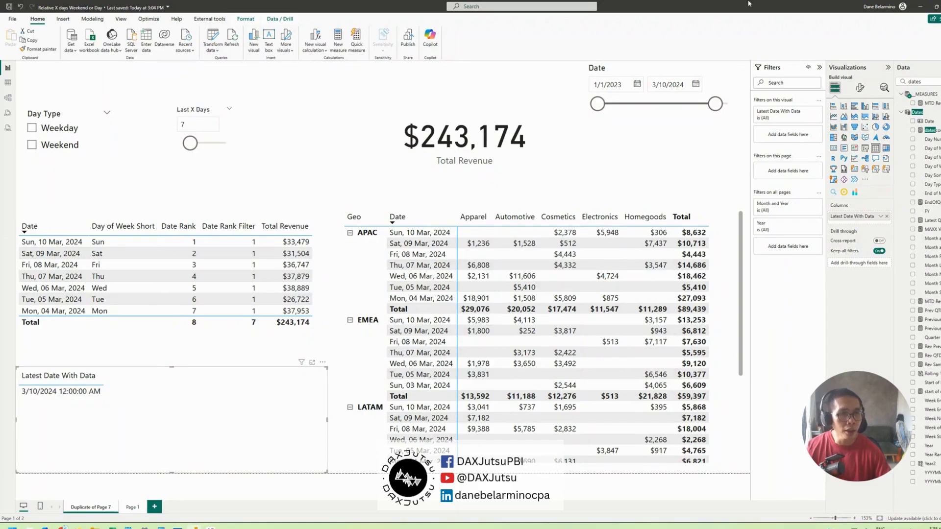
# Shorten the Date slicer and reposition it farther from the Total Revenue card, above the matrix
pyautogui.moveTo(684, 65); pyautogui.dragTo(692, 66)
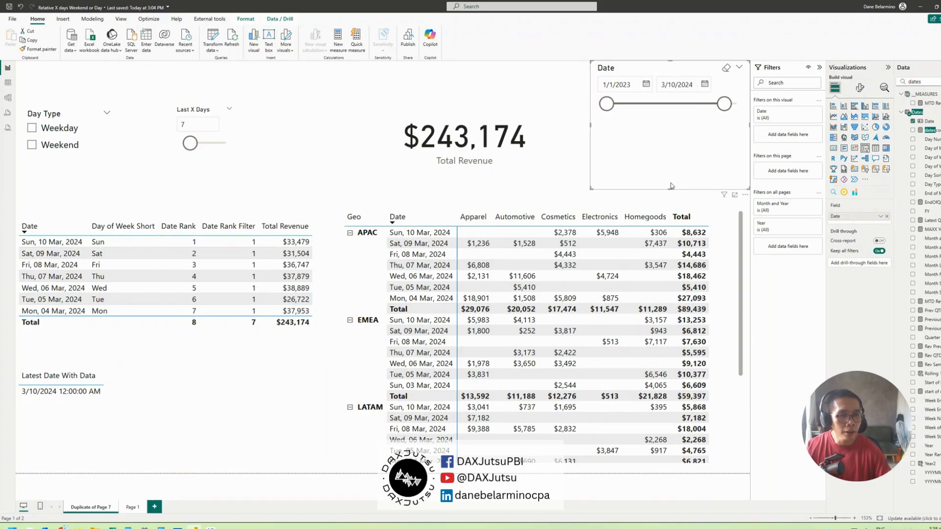
pyautogui.moveTo(671, 188); pyautogui.dragTo(679, 147)
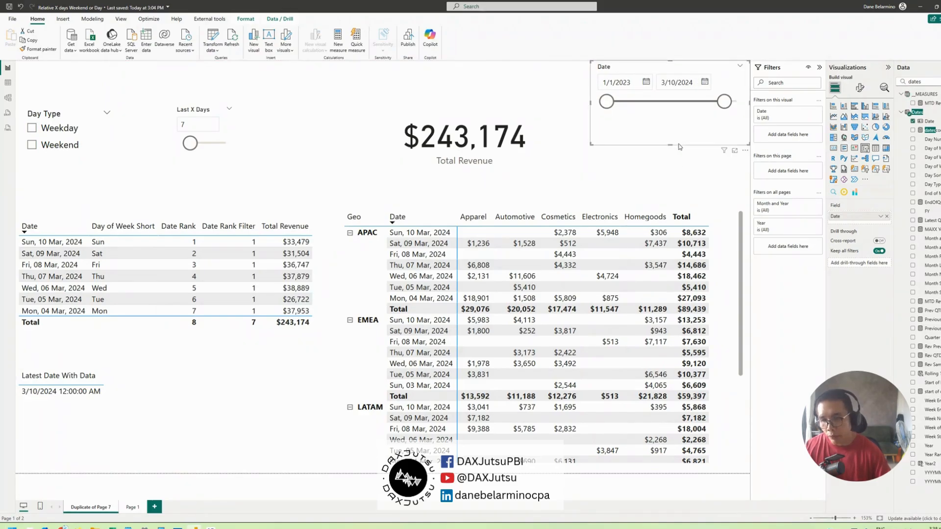
pyautogui.moveTo(692, 133); pyautogui.dragTo(693, 146)
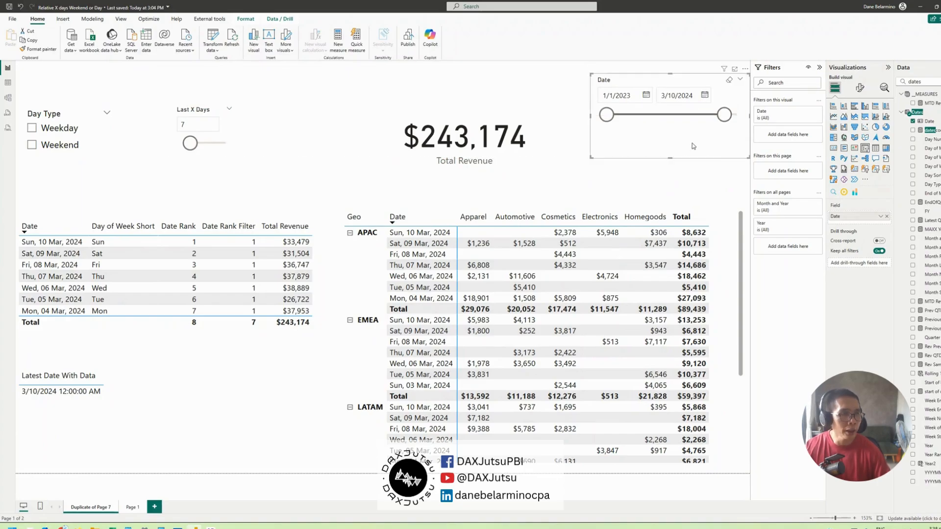
# Examine the Dates table's DAX definition, including its __MIN and __MAX date variables, and collapse the formula editor
pyautogui.click(914, 113)
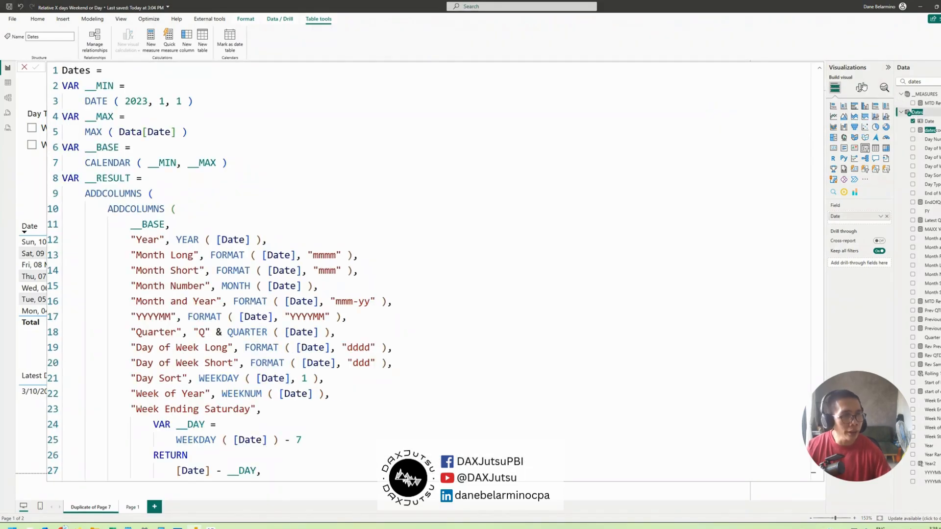
pyautogui.click(819, 70)
pyautogui.click(820, 71)
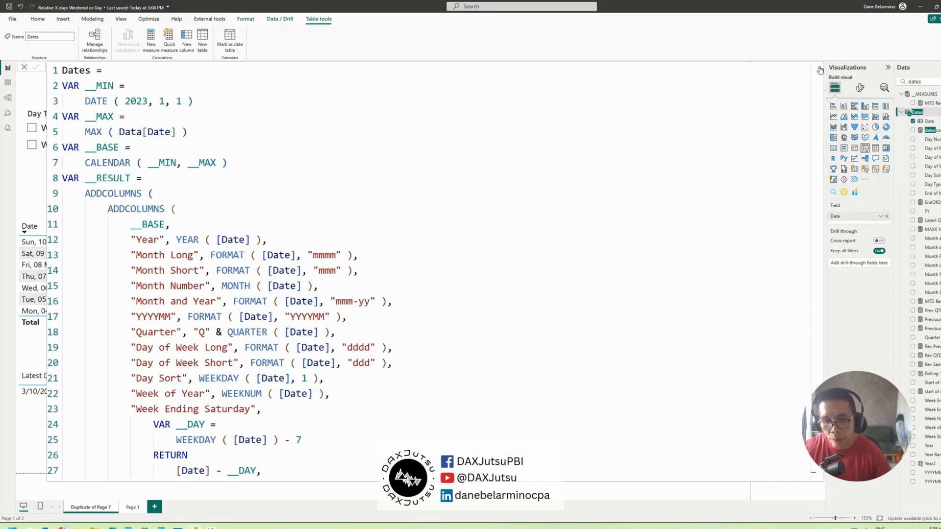
pyautogui.click(820, 70)
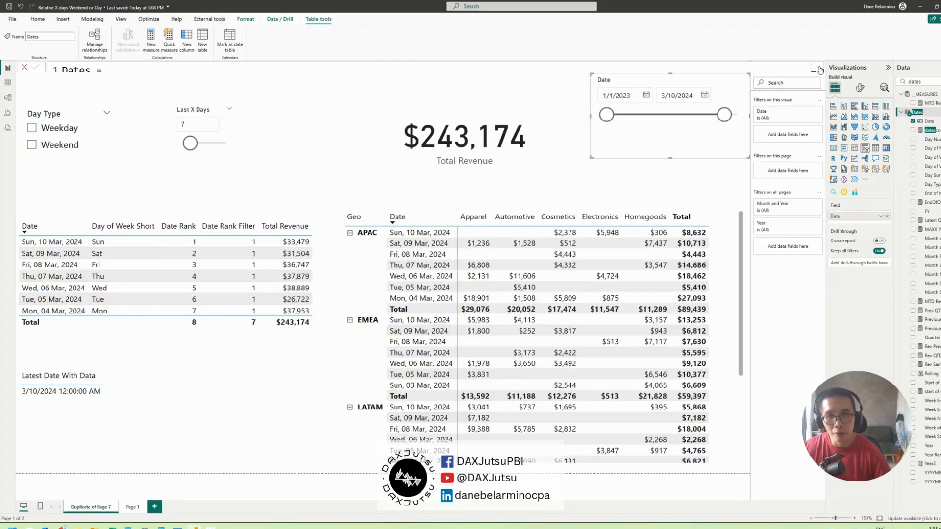
# Move the date rank table up, leaving a wider gap above the Latest Date With Data table
pyautogui.click(206, 399)
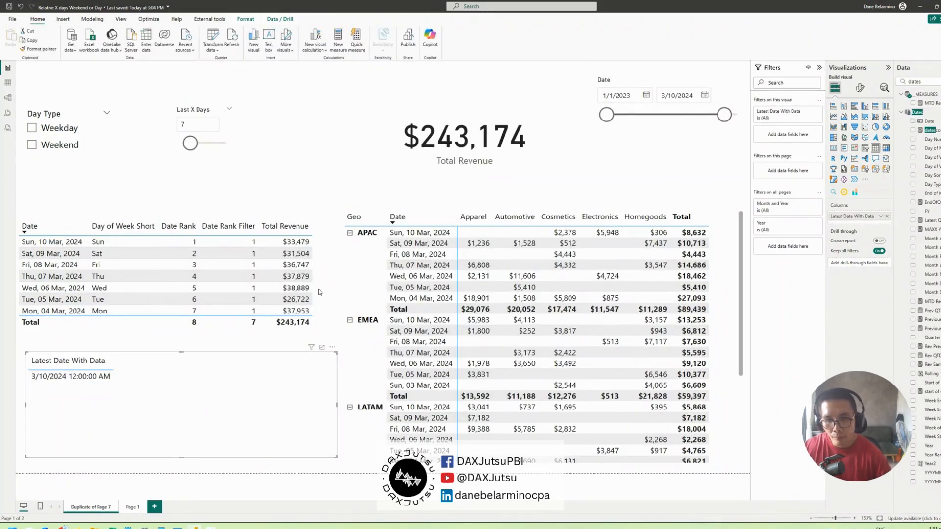
pyautogui.moveTo(250, 323); pyautogui.dragTo(251, 300)
pyautogui.moveTo(244, 402); pyautogui.dragTo(220, 416)
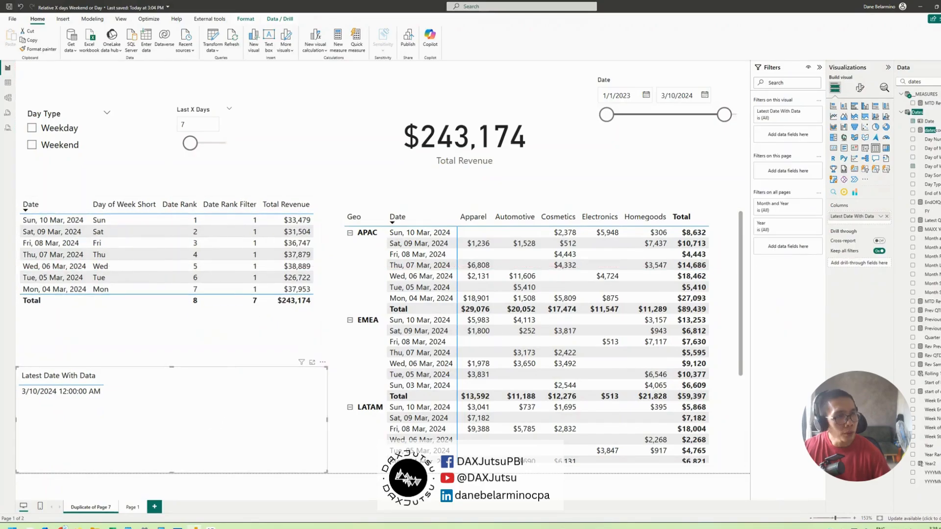
# Search the fields for "rank" and examine the Date Rank measure's formula, highlighting its ALLSELECTED ( Dates ) filter arguments
pyautogui.moveTo(923, 82); pyautogui.dragTo(906, 80)
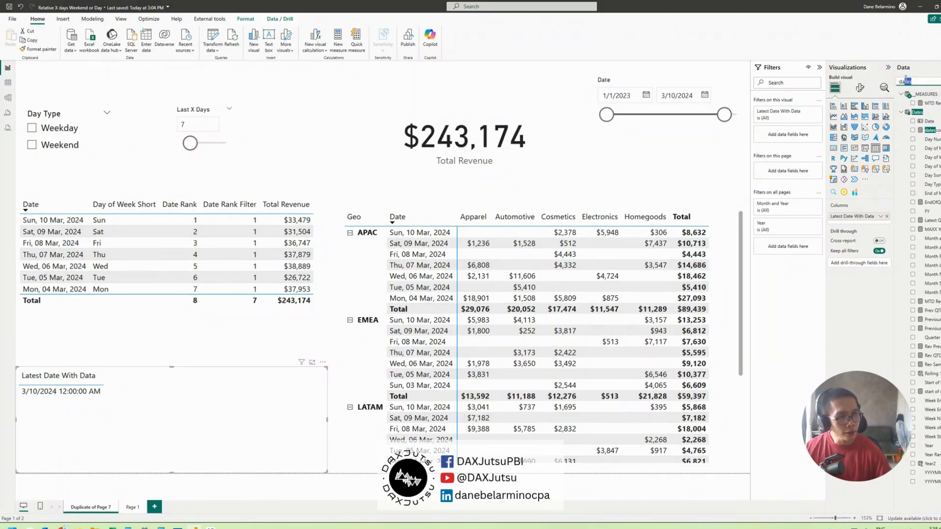
pyautogui.write('rank')
pyautogui.click(928, 103)
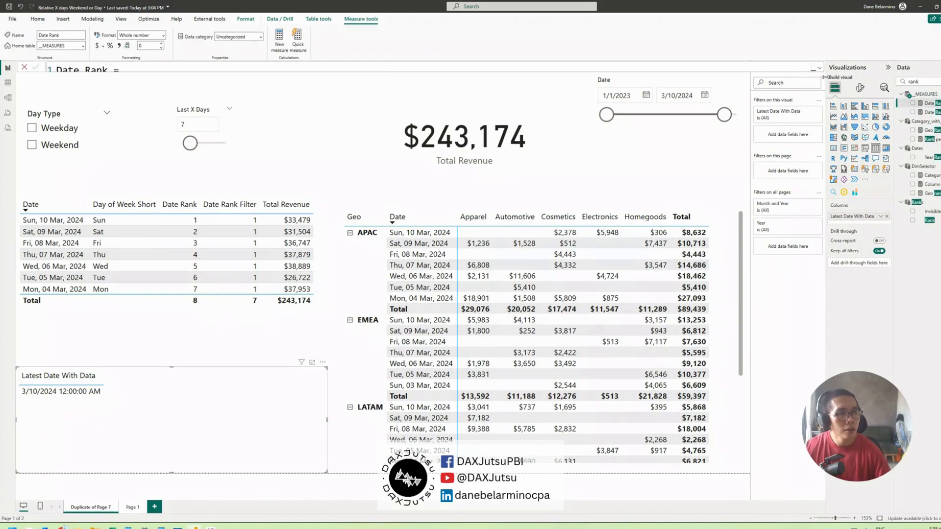
pyautogui.click(820, 69)
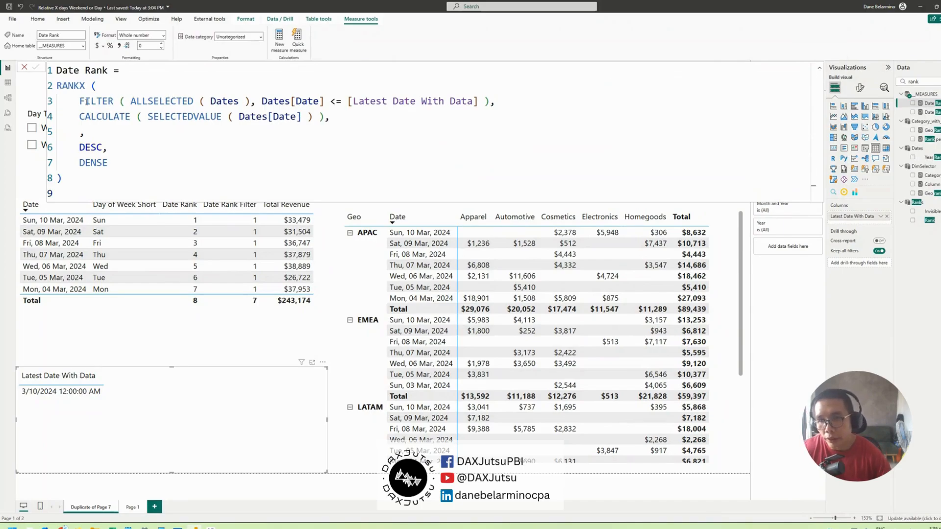
pyautogui.moveTo(131, 100); pyautogui.dragTo(478, 101)
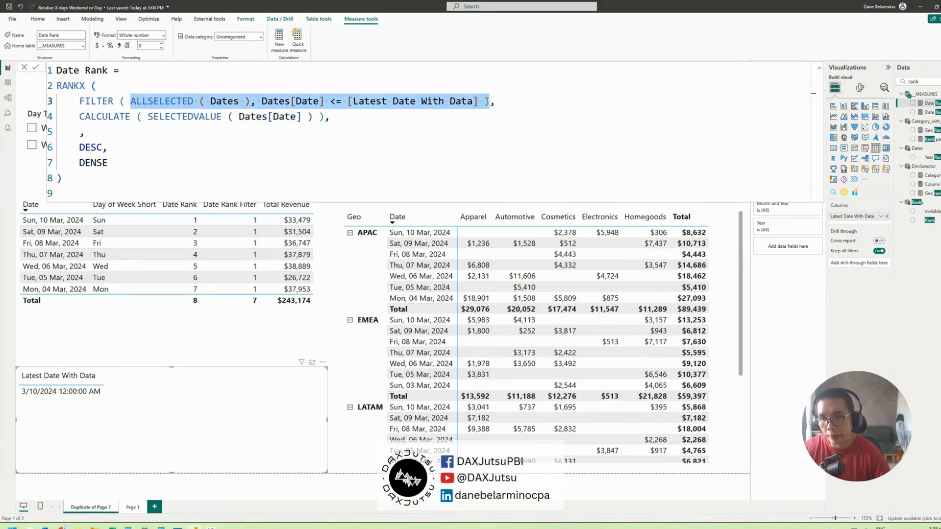
# Select the Date slicer and reopen the Date Rank formula, highlighting [Latest Date With Data] in its filter condition
pyautogui.click(142, 318)
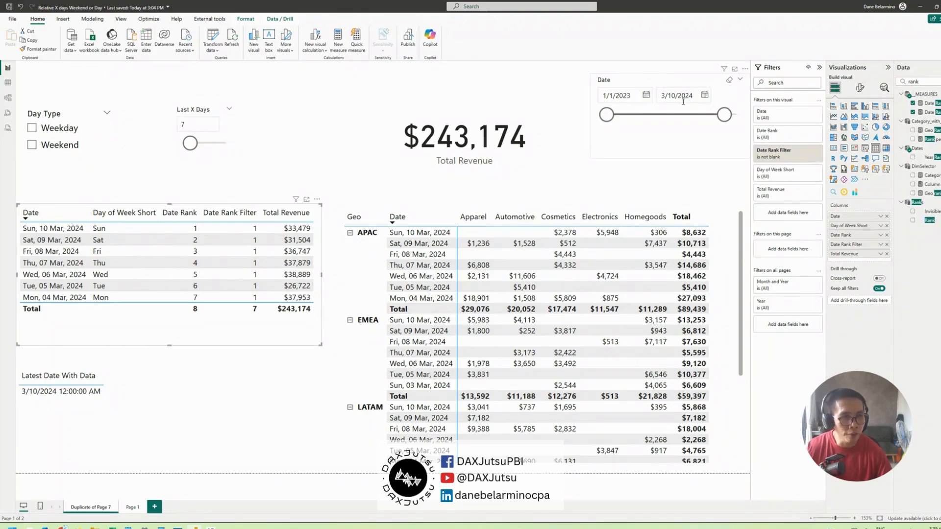
pyautogui.click(673, 132)
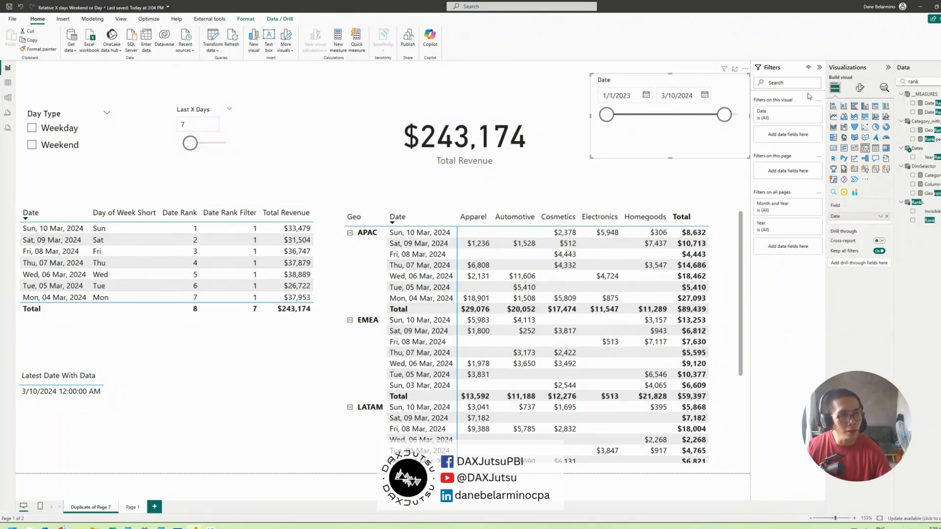
pyautogui.click(929, 103)
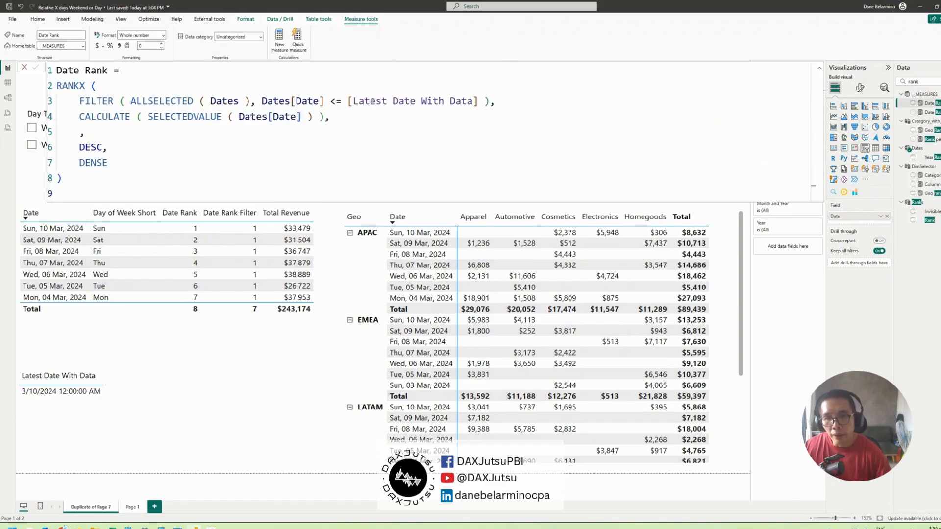
pyautogui.moveTo(347, 102); pyautogui.dragTo(456, 101)
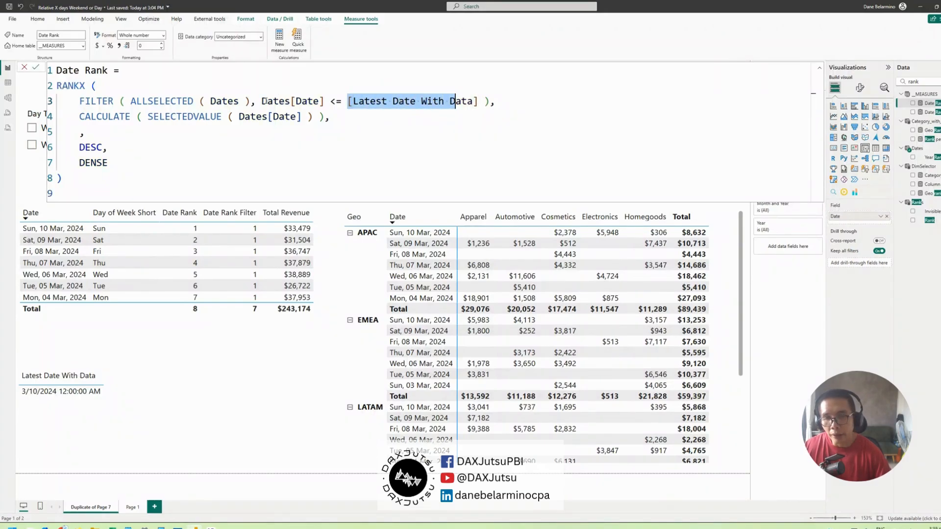
pyautogui.click(281, 98)
pyautogui.click(349, 101)
pyautogui.moveTo(361, 102); pyautogui.dragTo(478, 101)
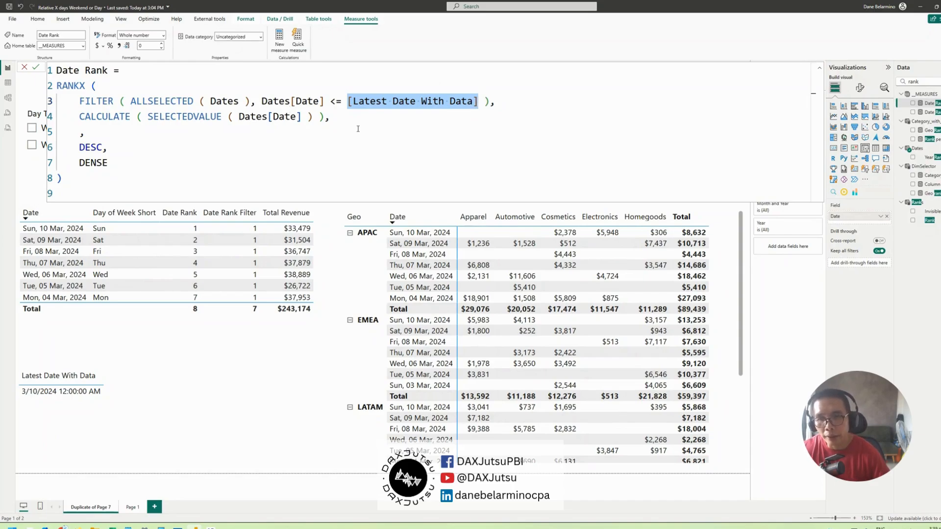
pyautogui.click(359, 132)
# Examine the entire FILTER expression that serves as the RANKX table argument in the Date Rank formula
pyautogui.moveTo(73, 102); pyautogui.dragTo(495, 106)
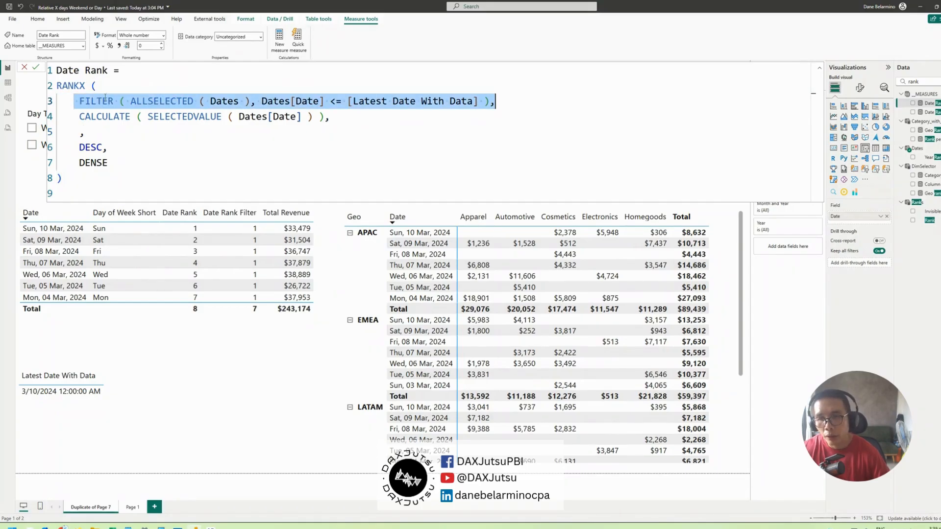
pyautogui.click(107, 102)
pyautogui.moveTo(78, 101); pyautogui.dragTo(489, 100)
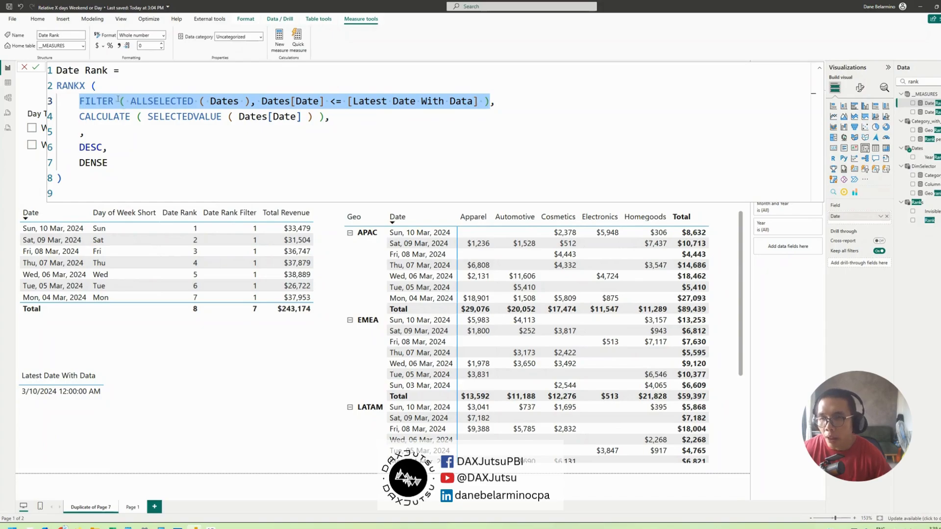
pyautogui.click(117, 100)
pyautogui.moveTo(79, 101); pyautogui.dragTo(489, 101)
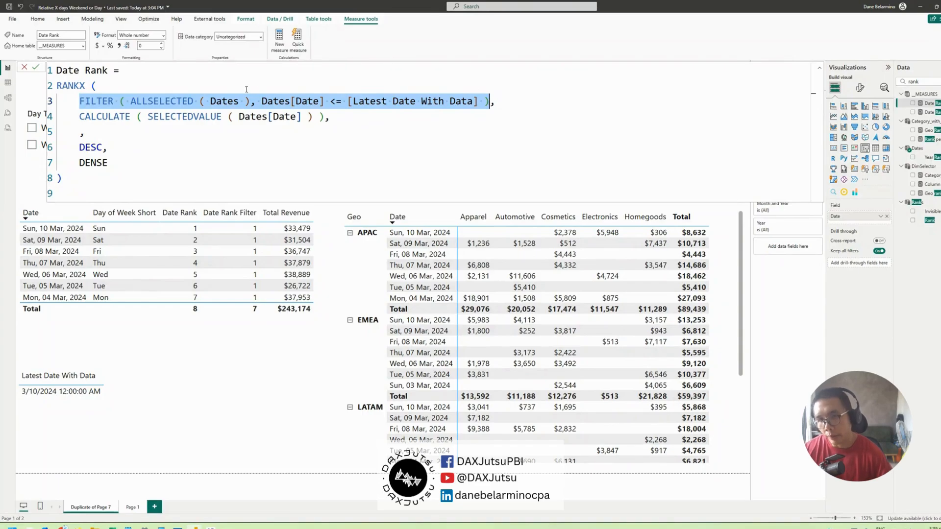
pyautogui.click(159, 101)
# Examine the remaining RANKX arguments: CALCULATE ( SELECTEDVALUE ( Dates[Date] ) ), DESC and DENSE
pyautogui.moveTo(80, 116); pyautogui.dragTo(323, 127)
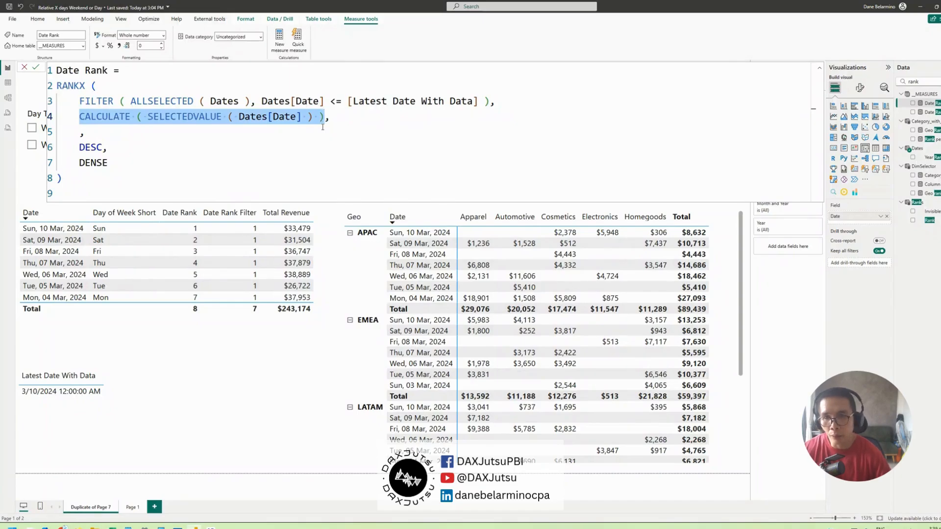
pyautogui.click(307, 125)
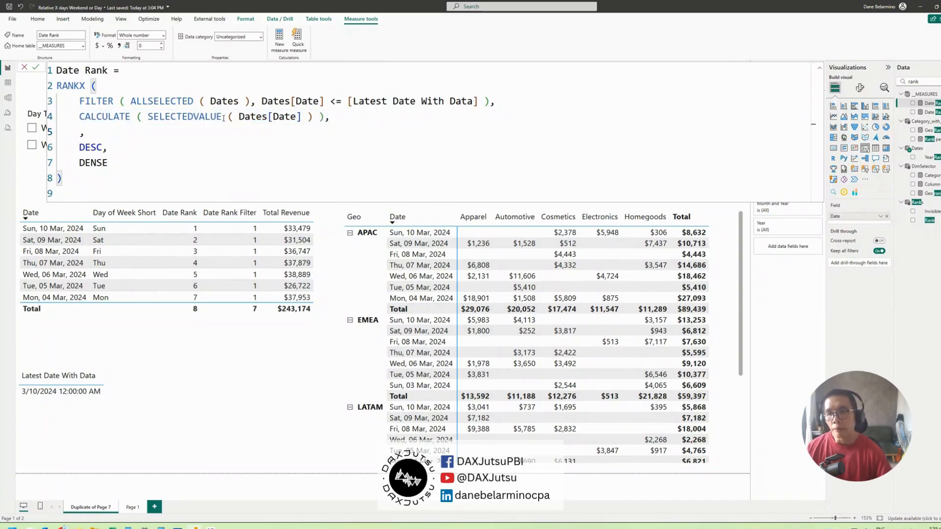
pyautogui.doubleClick(101, 147)
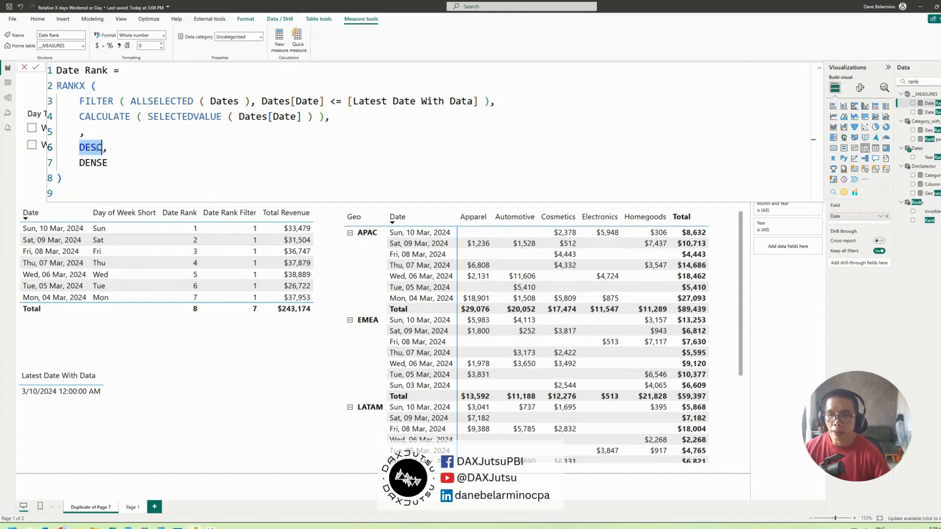
pyautogui.click(104, 149)
pyautogui.moveTo(73, 163); pyautogui.dragTo(162, 162)
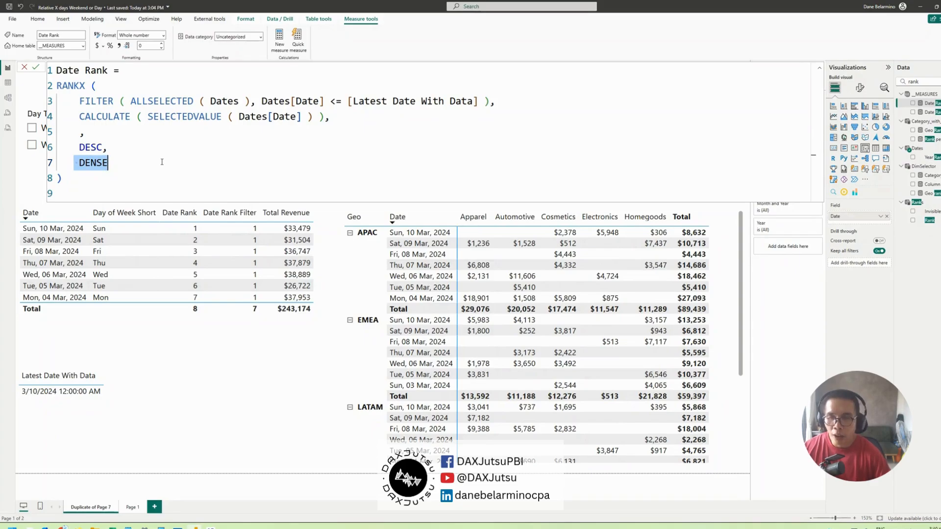
pyautogui.click(160, 164)
# Remove the DENSE argument and its preceding comma from the Date Rank formula, and commit the measure
pyautogui.doubleClick(96, 162)
pyautogui.press('BackSpace')
pyautogui.press('BackSpace')
pyautogui.press('BackSpace')
pyautogui.press('BackSpace')
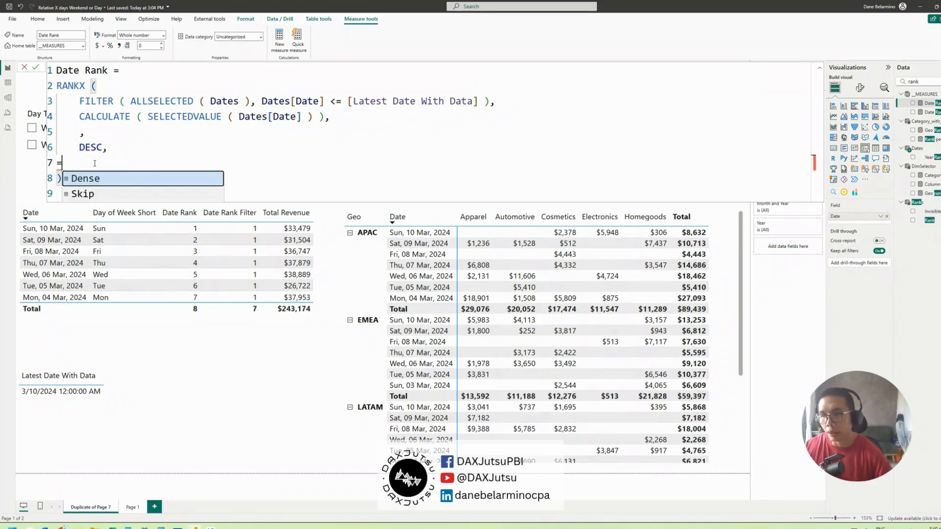
pyautogui.press('Escape')
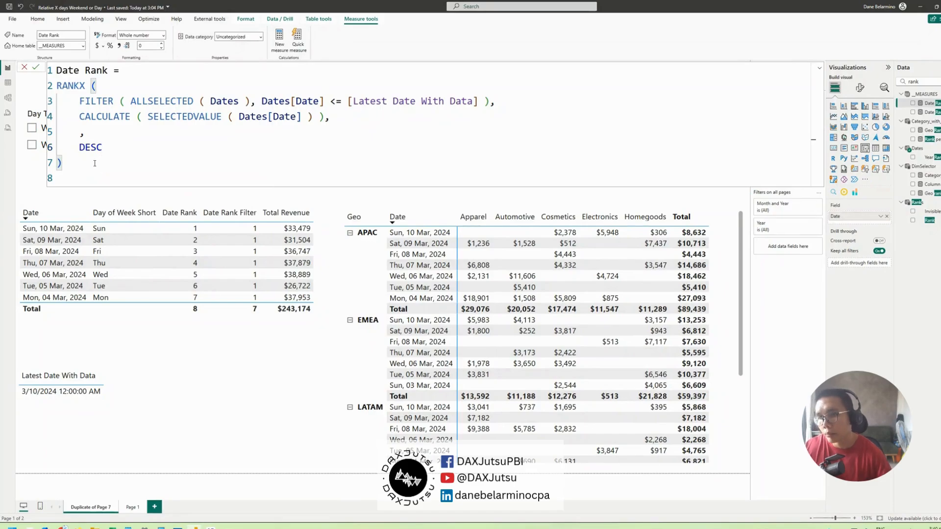
pyautogui.press('Return')
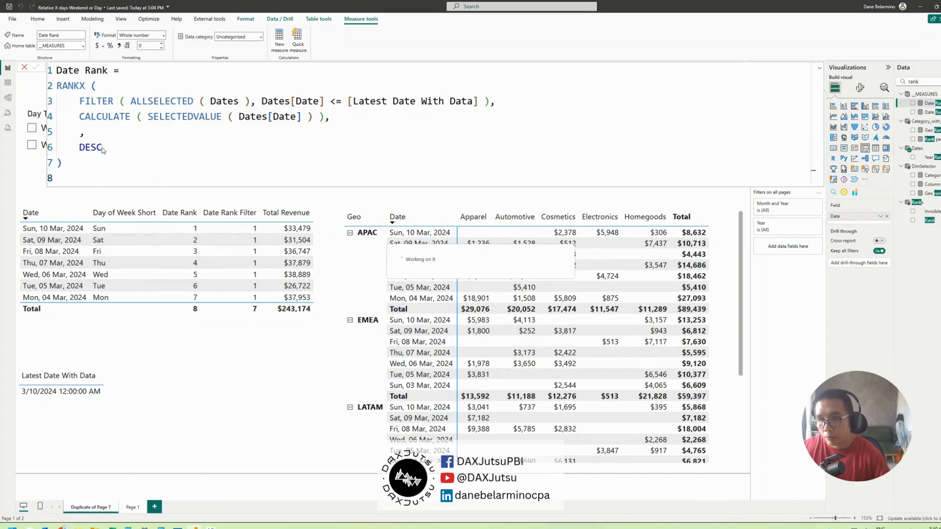
# Add the Dense ties argument back on its own line after DESC in the Date Rank formula
pyautogui.click(107, 147)
pyautogui.write(',')
pyautogui.hotkey('shift', 'Return')
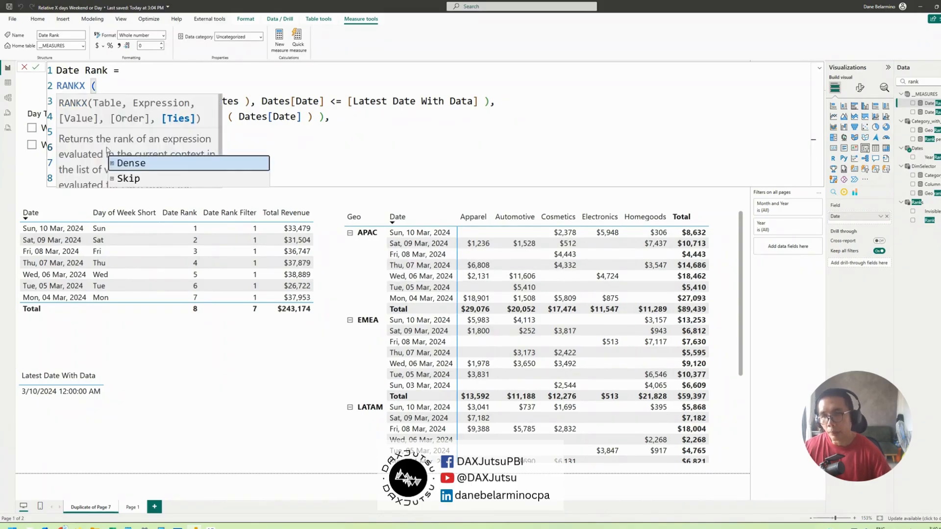
pyautogui.press('Escape')
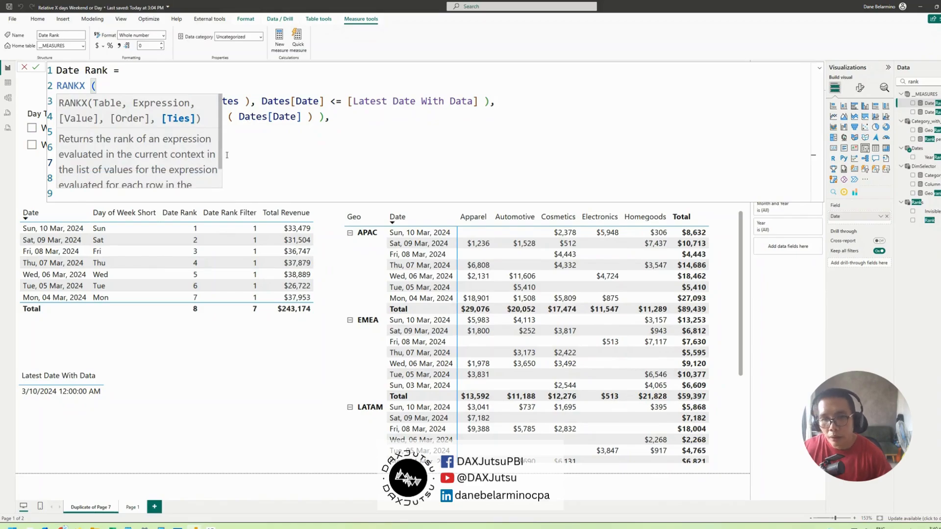
pyautogui.click(256, 151)
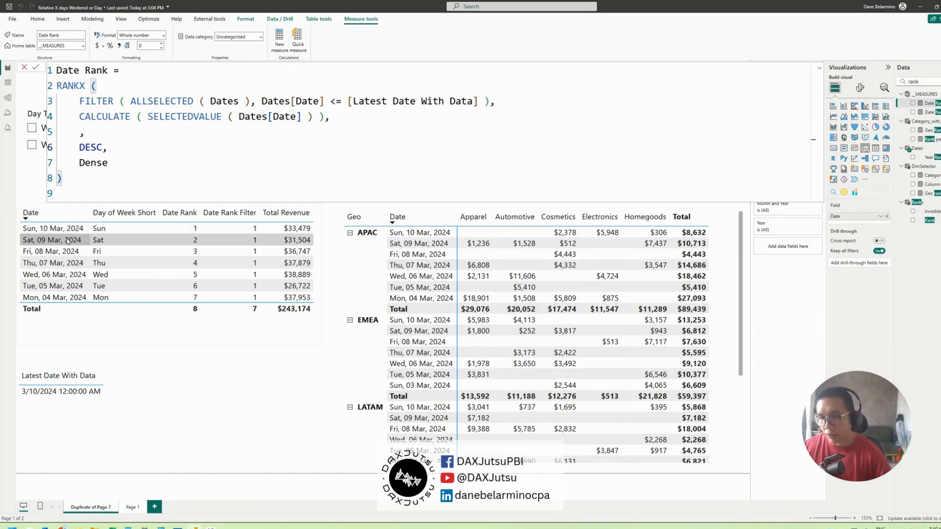
# Compare the CALCULATE ( SELECTEDVALUE ( Dates[Date] ) ) expression with the table's Date Rank column, and collapse the formula editor
pyautogui.click(180, 213)
pyautogui.moveTo(80, 116); pyautogui.dragTo(325, 117)
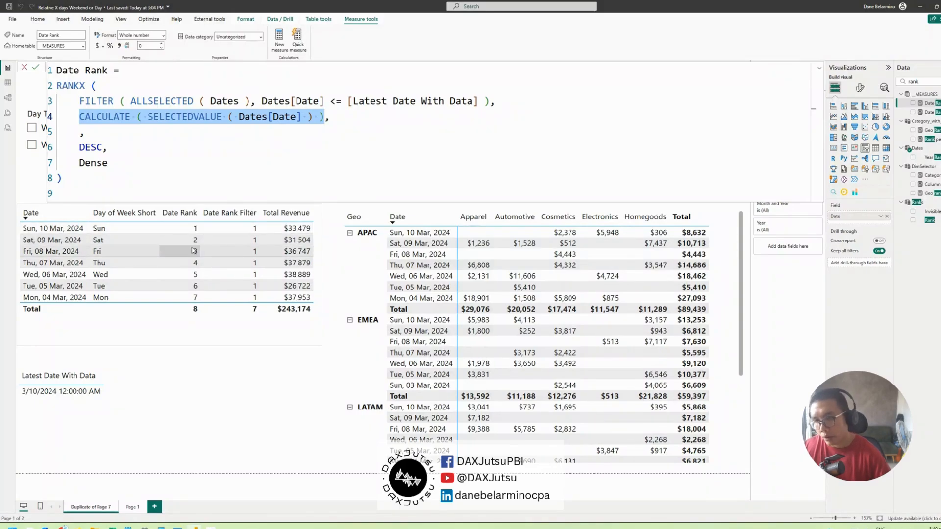
pyautogui.click(191, 161)
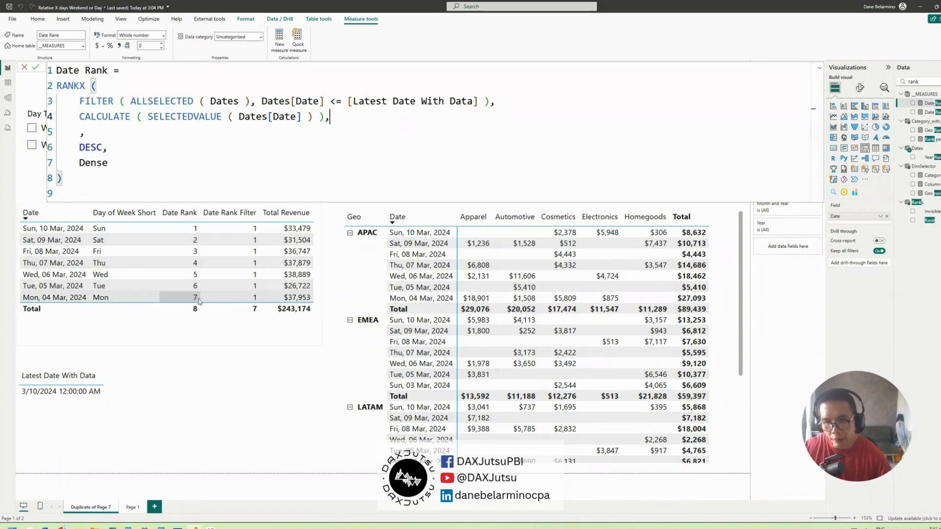
pyautogui.click(819, 68)
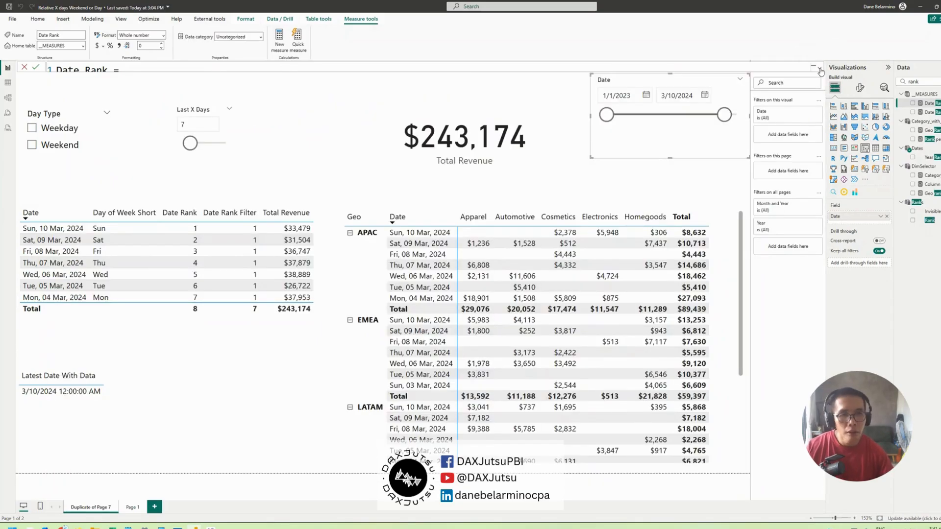
pyautogui.click(820, 70)
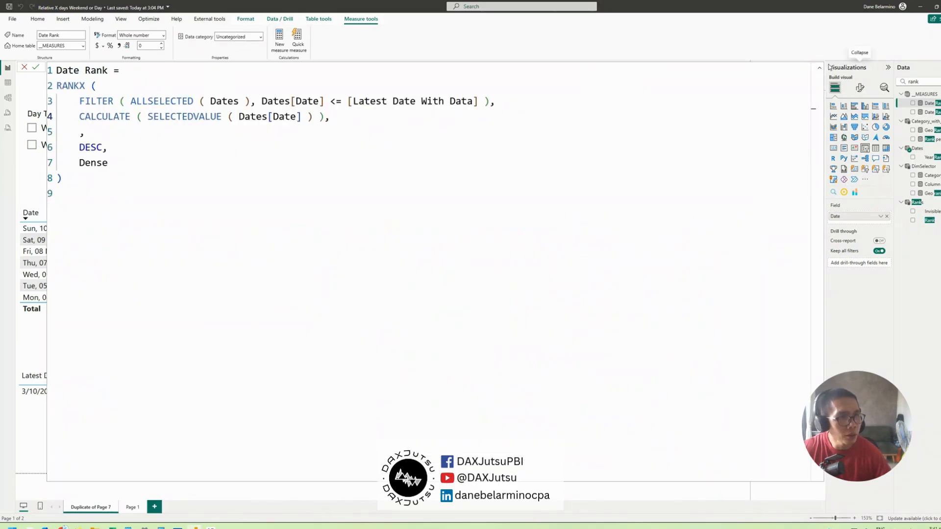
pyautogui.click(819, 69)
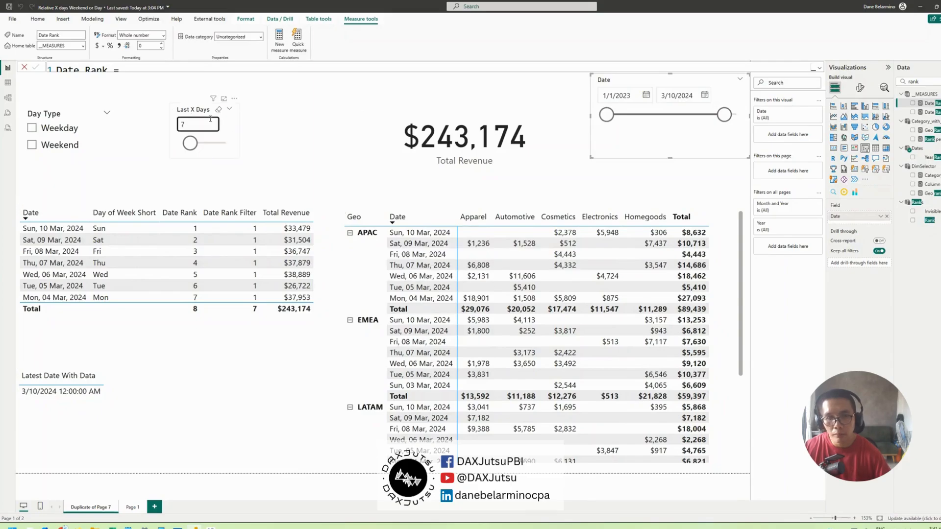
# Clear the "is not blank" Date Rank Filter condition from the date table, and reposition the Last X Days slicer slightly higher
pyautogui.moveTo(201, 115); pyautogui.dragTo(200, 100)
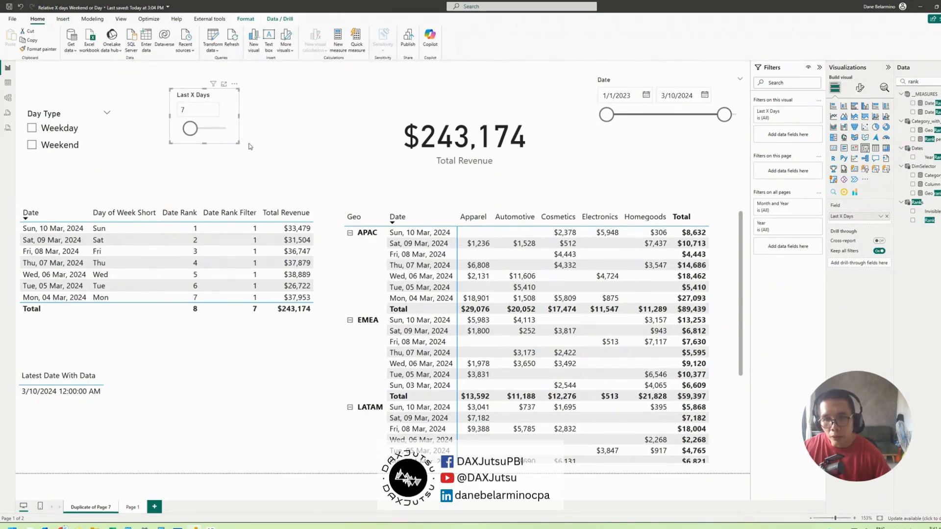
pyautogui.click(187, 244)
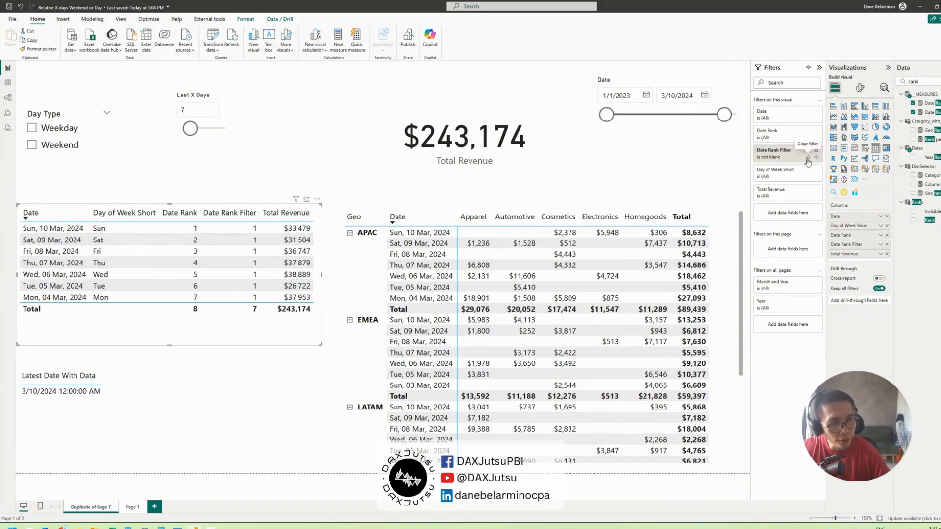
pyautogui.click(807, 157)
pyautogui.scroll(-12, 268, 275)
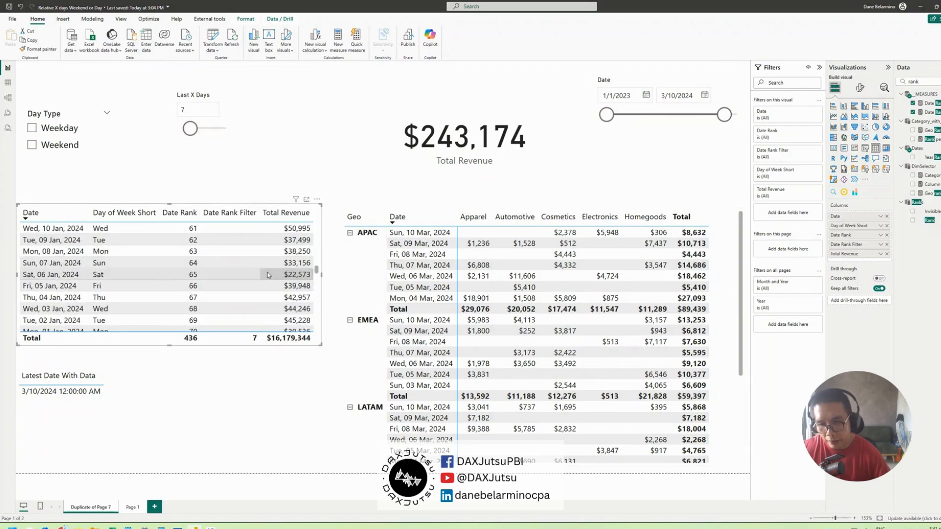
pyautogui.scroll(12, 268, 275)
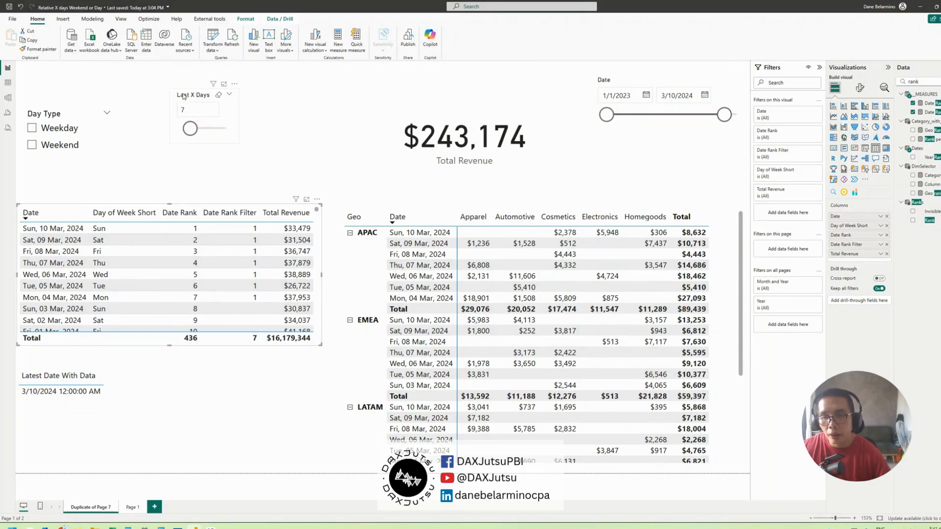
pyautogui.click(201, 95)
pyautogui.moveTo(201, 93); pyautogui.dragTo(206, 97)
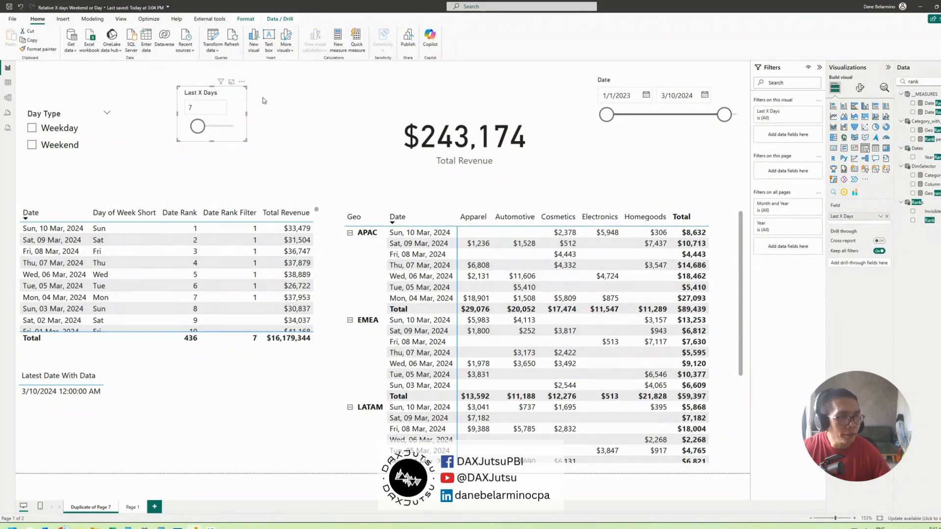
# Expand the Date Rank Filter measure's formula, examine its LastX variable based on [Last X Days Value], and collapse the editor
pyautogui.click(936, 112)
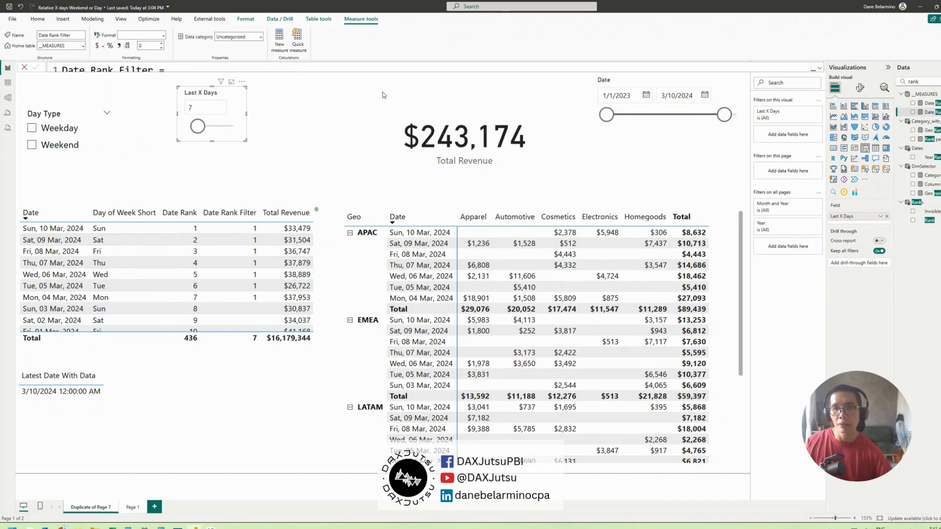
pyautogui.click(818, 70)
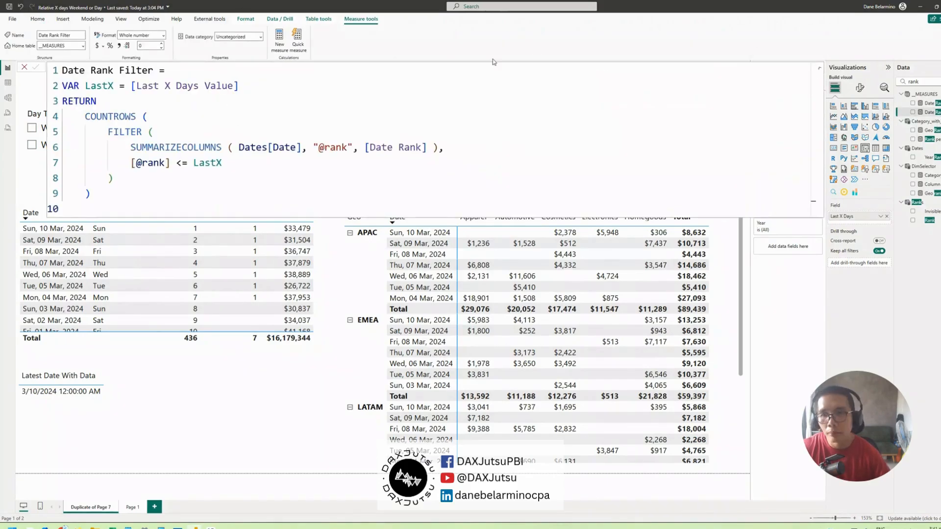
pyautogui.scroll(3, 350, 102)
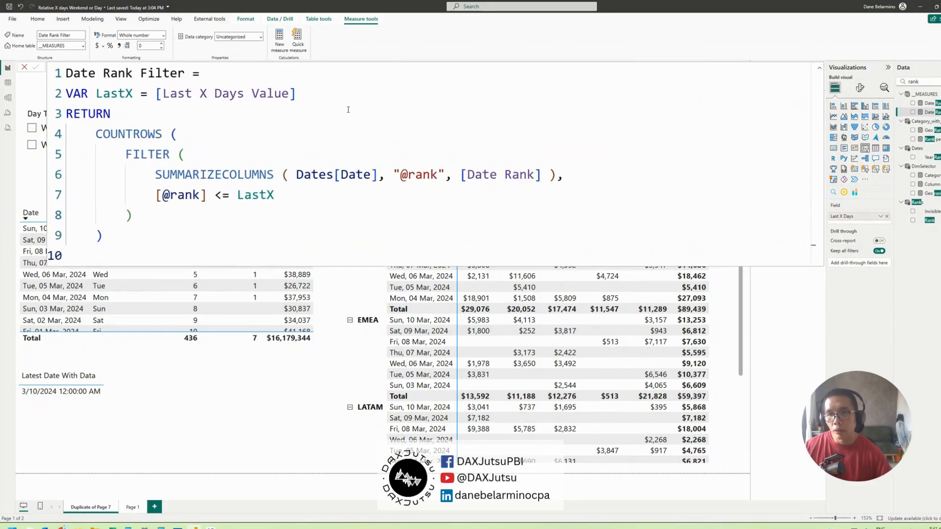
pyautogui.click(194, 98)
pyautogui.click(818, 71)
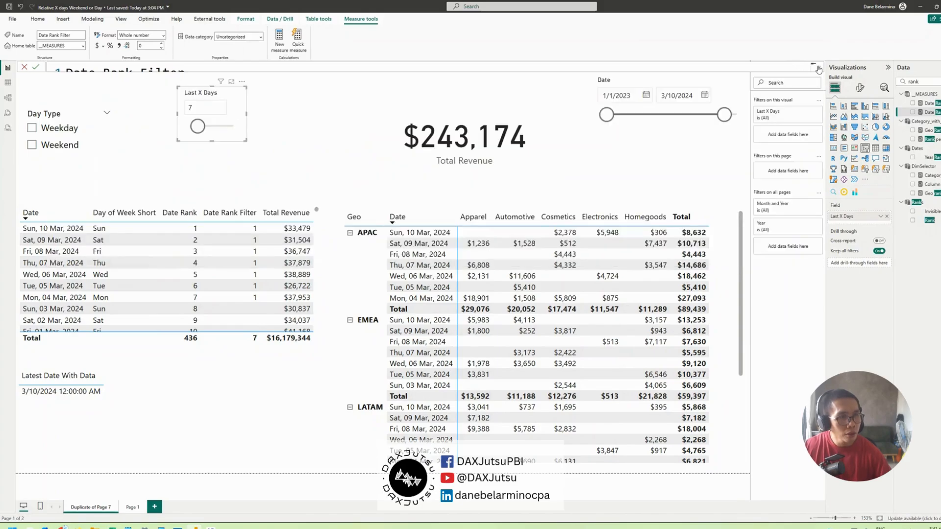
# Search the data fields for "last x" and display the formula of the Last X Days table
pyautogui.doubleClick(904, 82)
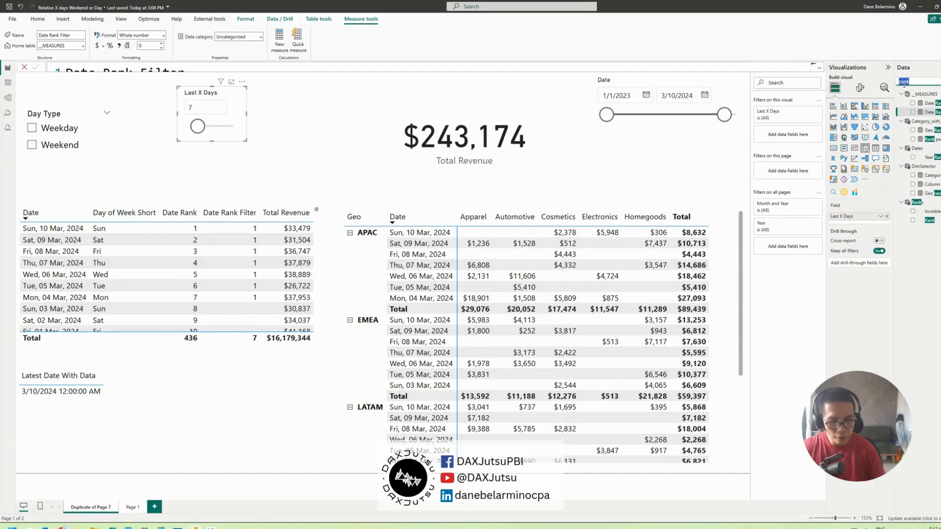
pyautogui.write('last x')
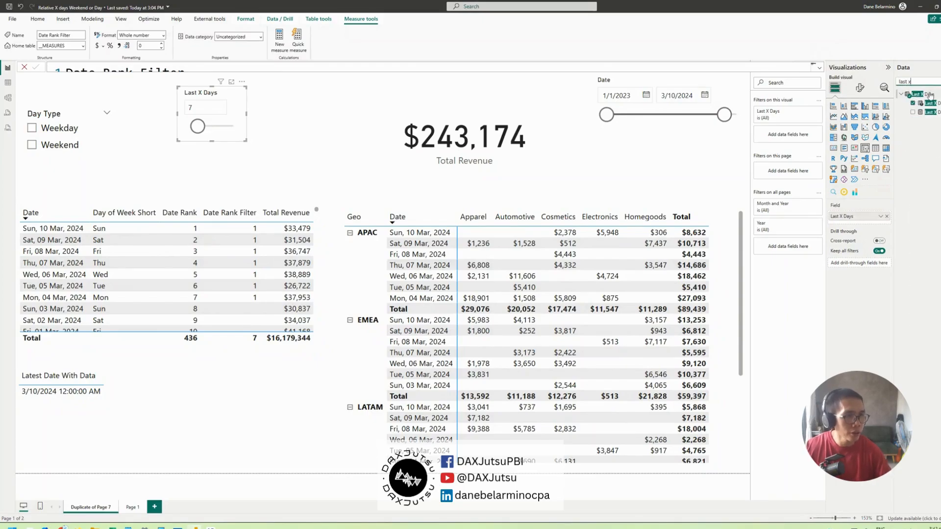
pyautogui.click(923, 94)
pyautogui.click(821, 68)
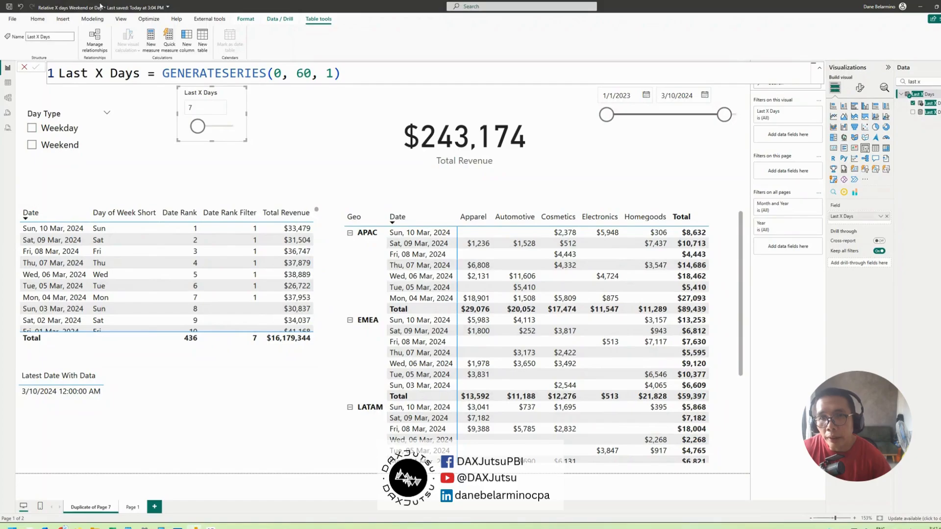
# Add a blank report page and start a new numeric range parameter
pyautogui.click(155, 508)
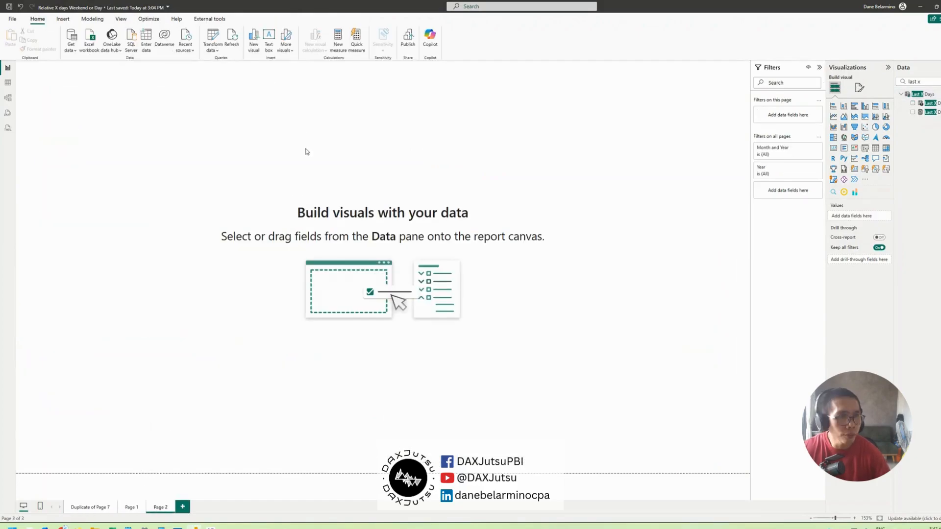
pyautogui.click(93, 20)
pyautogui.click(211, 48)
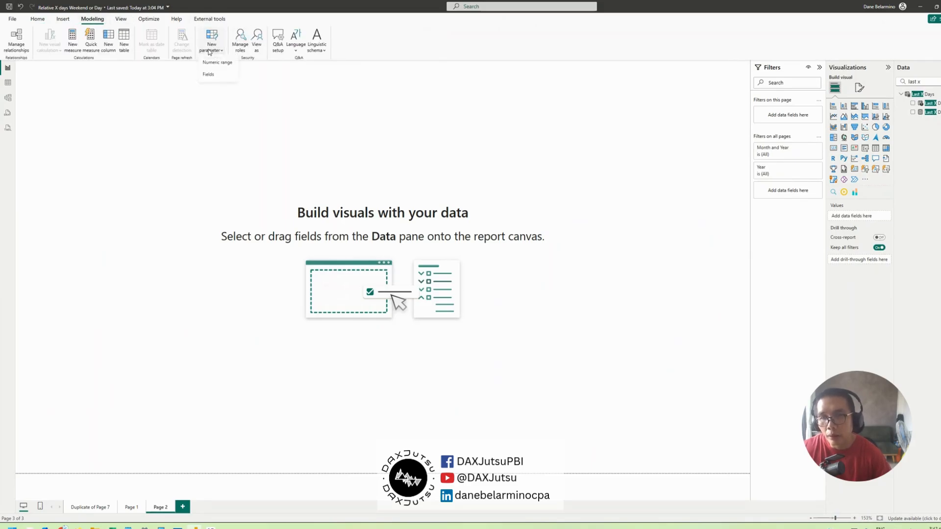
pyautogui.click(212, 63)
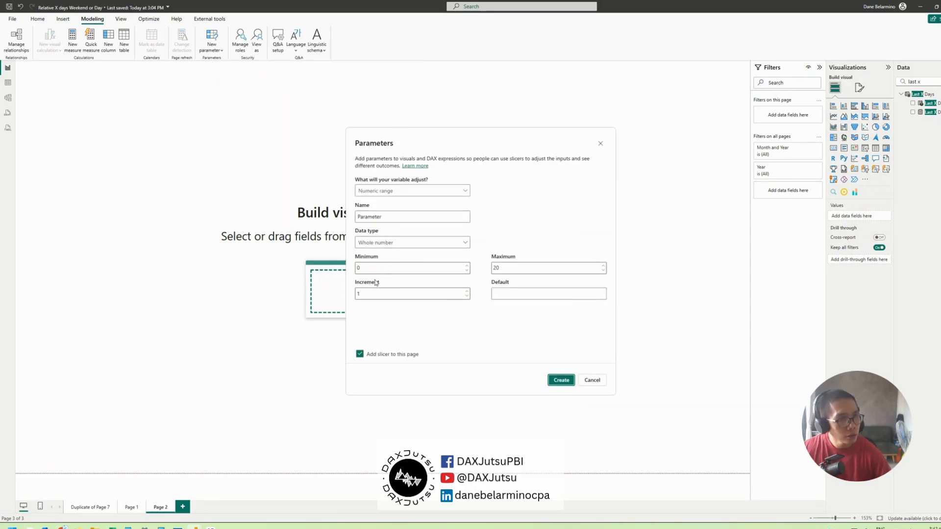
# Create the parameter with minimum 1, maximum 100 and increment 1, adding its slicer to the page
pyautogui.doubleClick(428, 267)
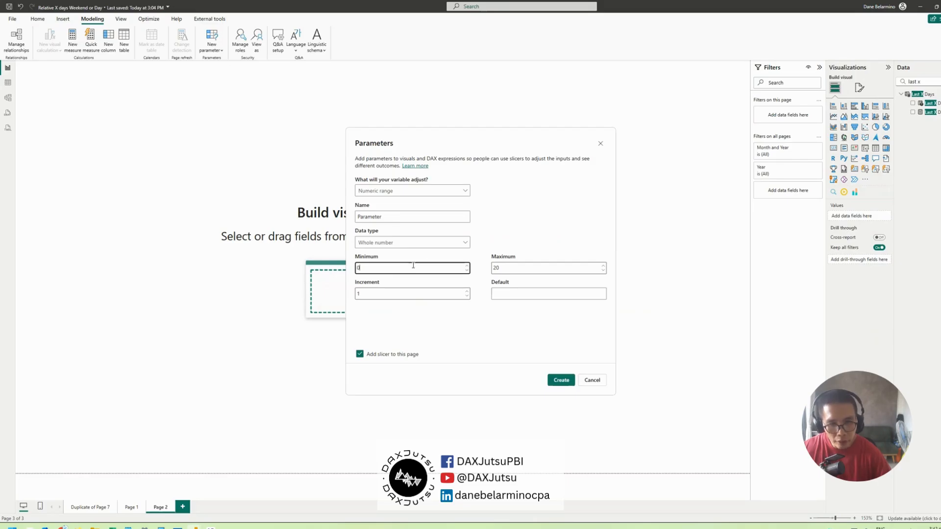
pyautogui.write('1')
pyautogui.click(397, 294)
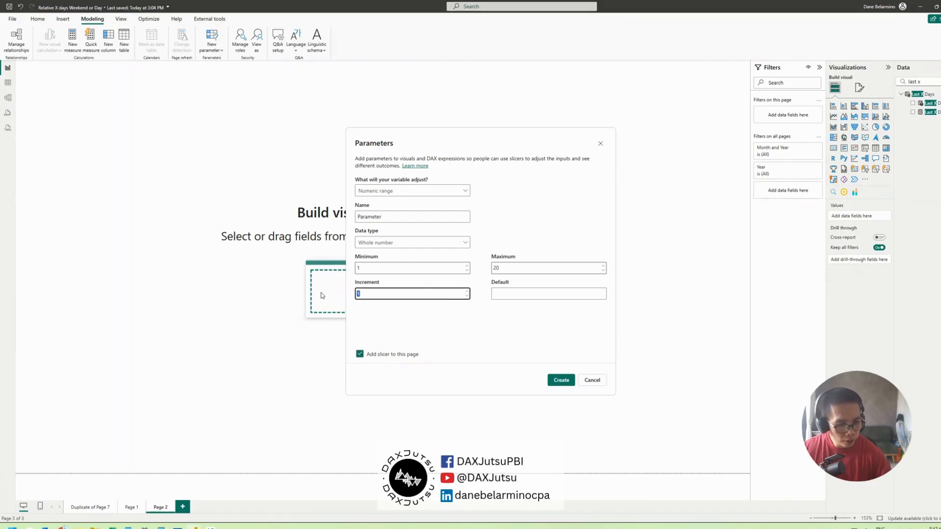
pyautogui.hotkey('ctrl', 'a')
pyautogui.press('BackSpace')
pyautogui.moveTo(540, 269); pyautogui.dragTo(488, 268)
pyautogui.write('100')
pyautogui.click(414, 293)
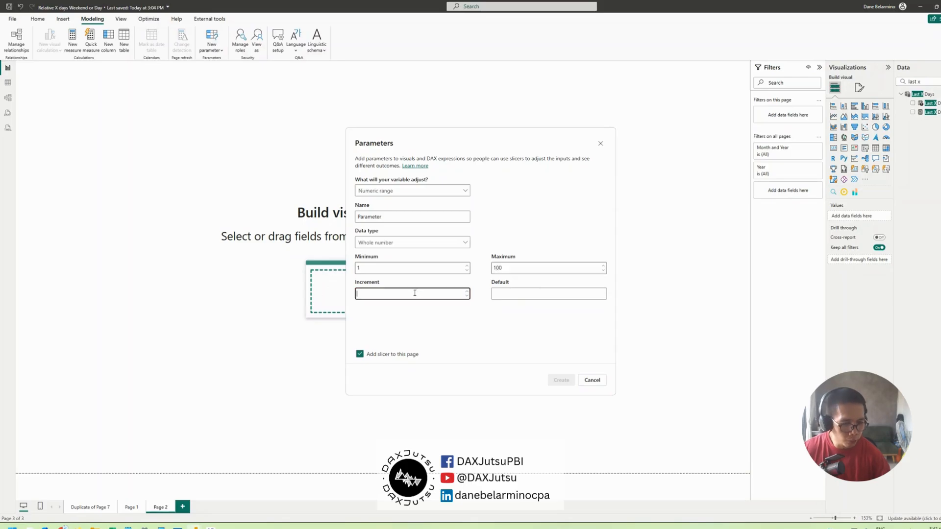
pyautogui.write('1')
pyautogui.click(568, 376)
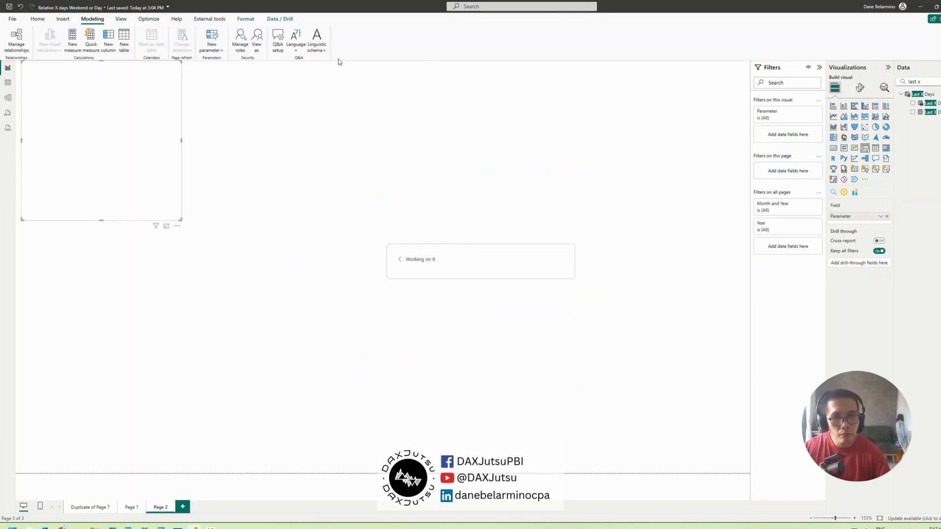
# Move the Parameter slicer to the page's upper middle, and view the formulas of Last X Days Value and the Last X Days column
pyautogui.moveTo(134, 139); pyautogui.dragTo(550, 190)
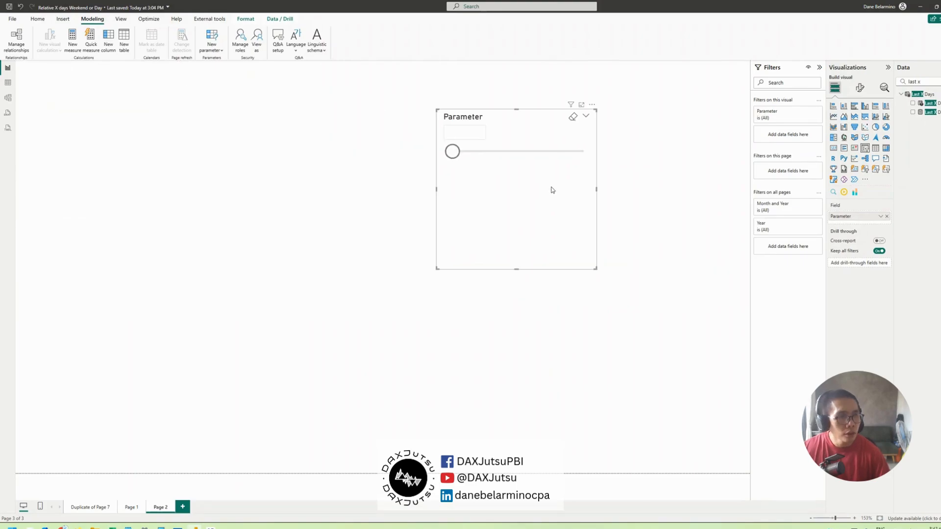
pyautogui.moveTo(544, 129); pyautogui.dragTo(587, 115)
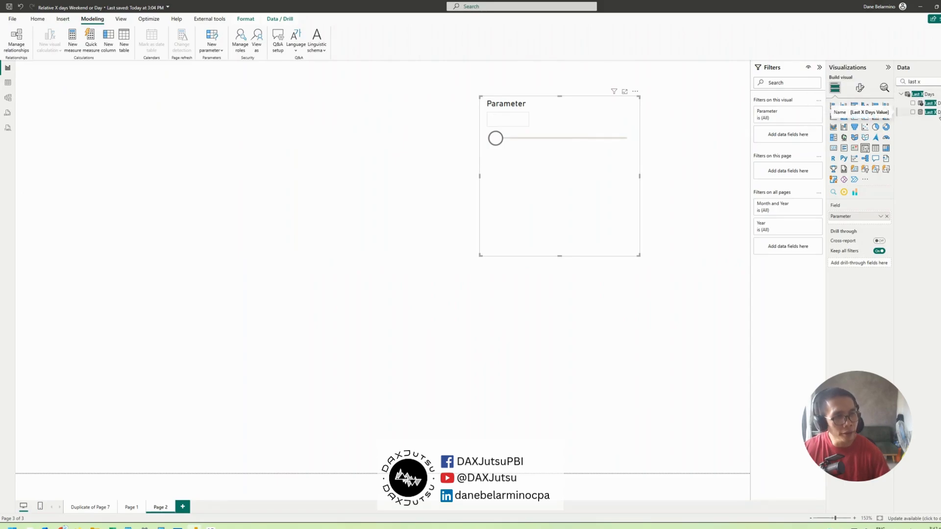
pyautogui.click(931, 112)
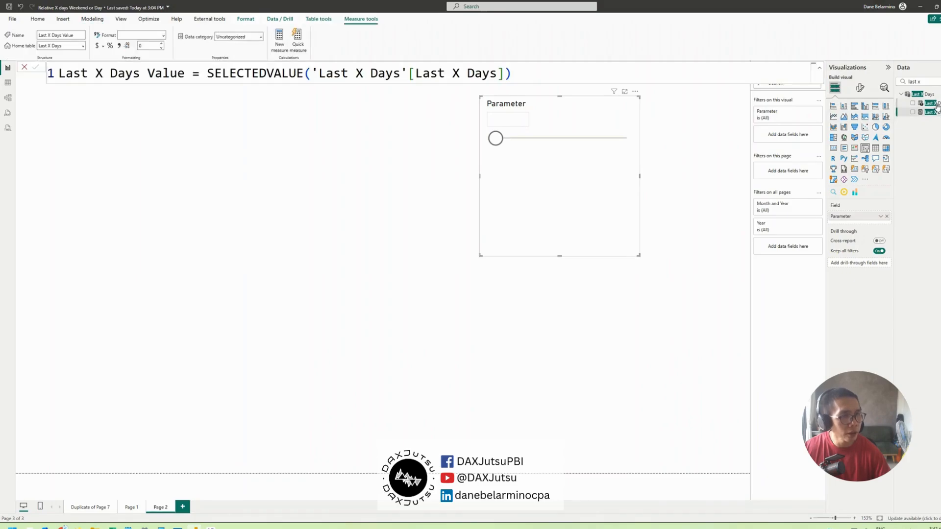
pyautogui.click(931, 103)
pyautogui.moveTo(505, 250); pyautogui.dragTo(496, 267)
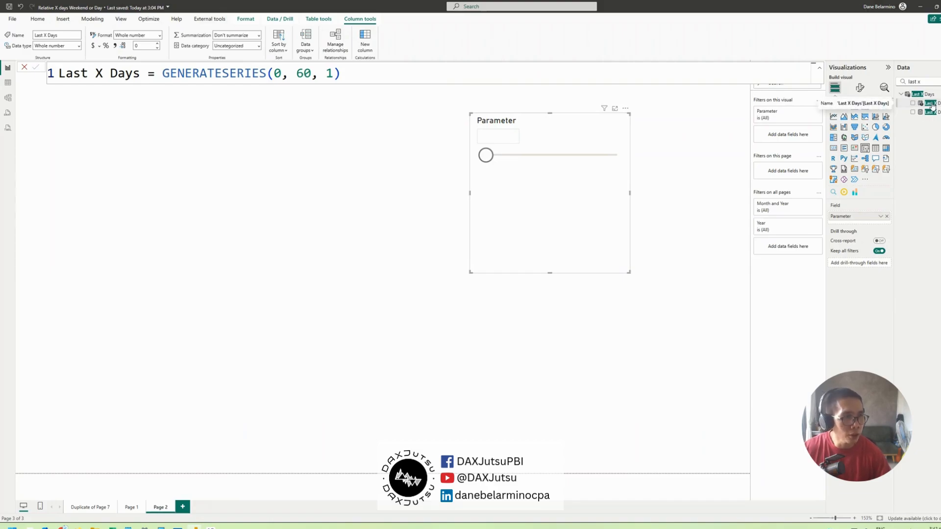
pyautogui.moveTo(518, 233); pyautogui.dragTo(336, 240)
pyautogui.moveTo(374, 135); pyautogui.dragTo(373, 136)
# Search the data fields for "parameter" and display the formula of the new Parameter 2 table
pyautogui.moveTo(935, 83); pyautogui.dragTo(859, 80)
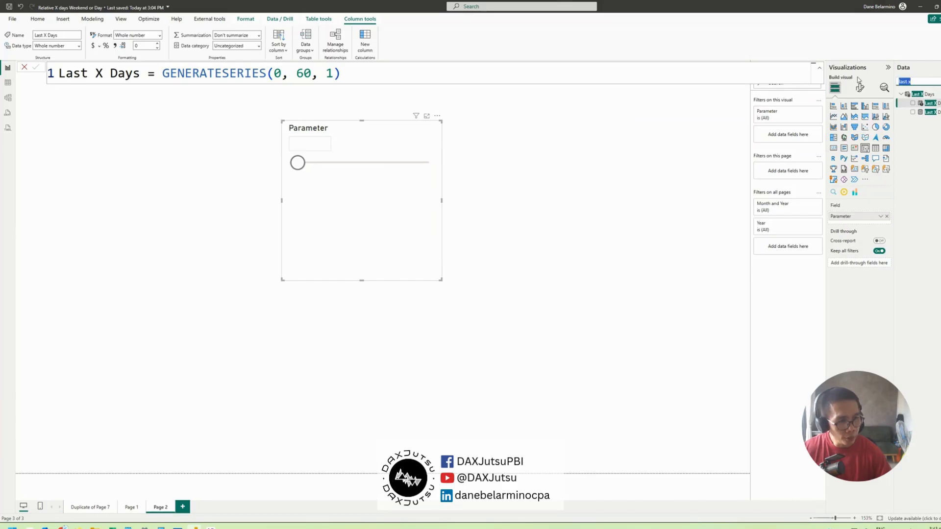
pyautogui.write('parameter')
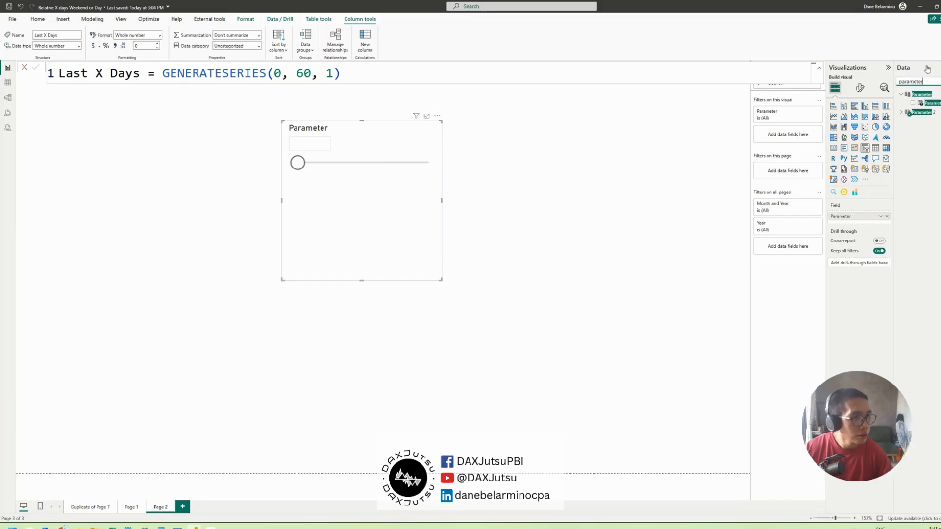
pyautogui.click(921, 95)
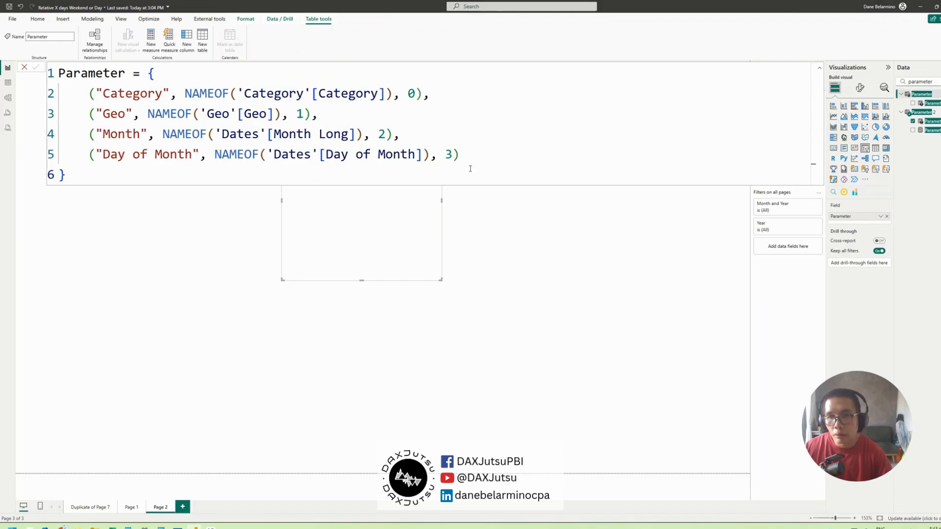
pyautogui.click(921, 112)
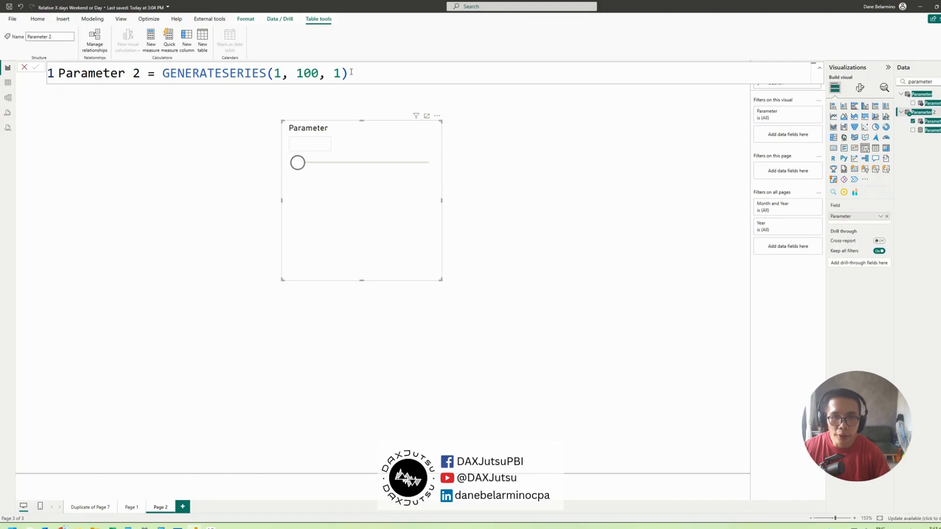
# Examine the start, end and increment arguments of GENERATESERIES in the Parameter 2 formula
pyautogui.doubleClick(307, 74)
pyautogui.click(303, 74)
pyautogui.doubleClick(278, 74)
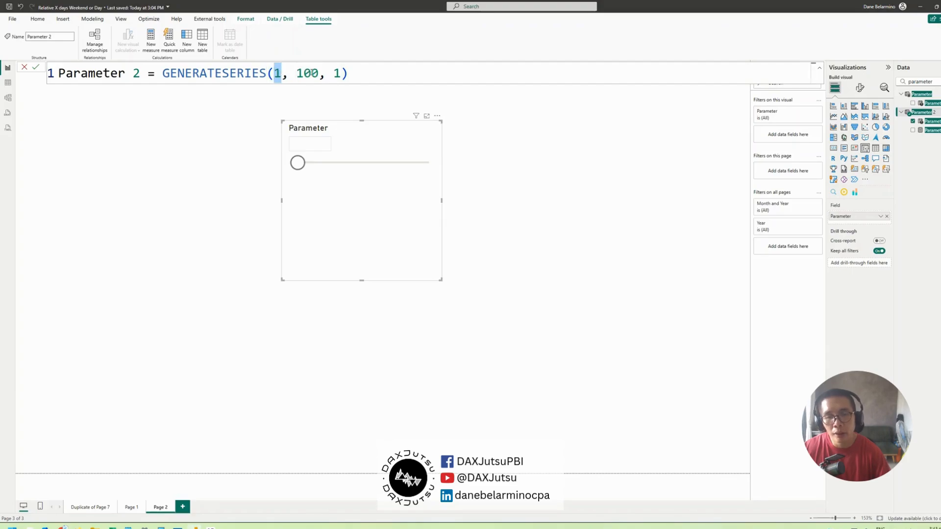
pyautogui.doubleClick(313, 72)
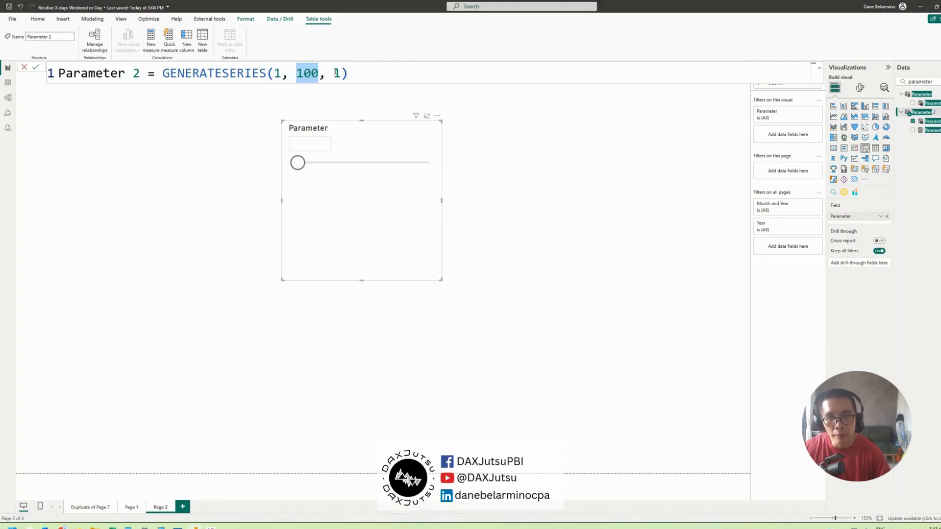
pyautogui.doubleClick(337, 74)
# Search the data fields for "last x" and display the formula of the Last X Days Value measure
pyautogui.moveTo(935, 82); pyautogui.dragTo(893, 83)
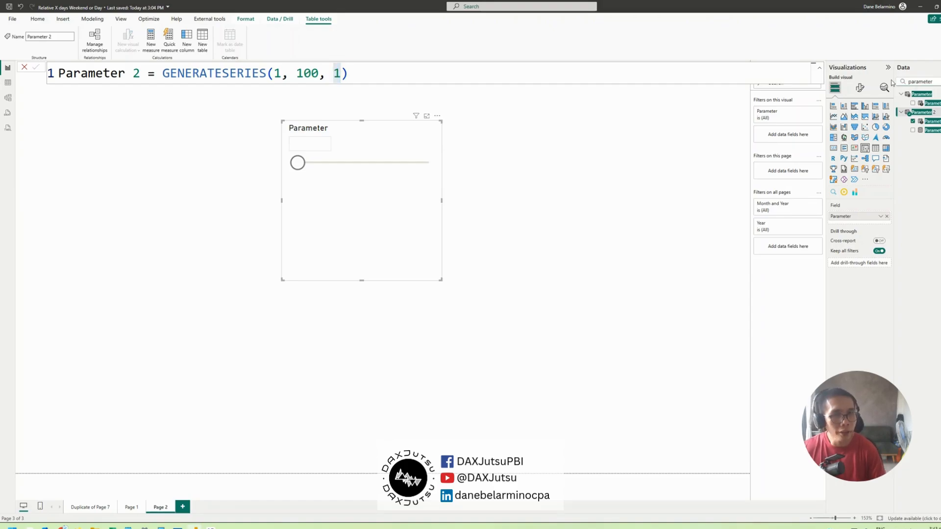
pyautogui.doubleClick(934, 80)
pyautogui.write('last')
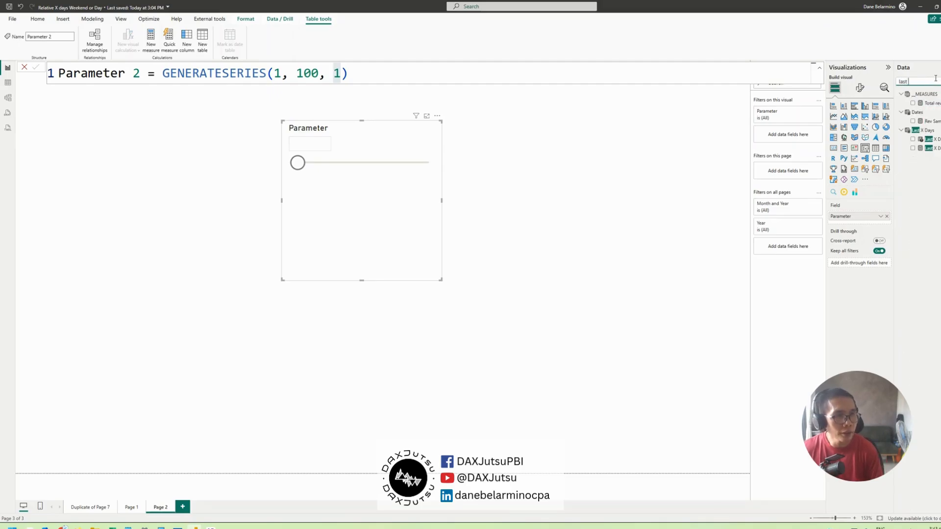
pyautogui.write(' x')
pyautogui.click(930, 112)
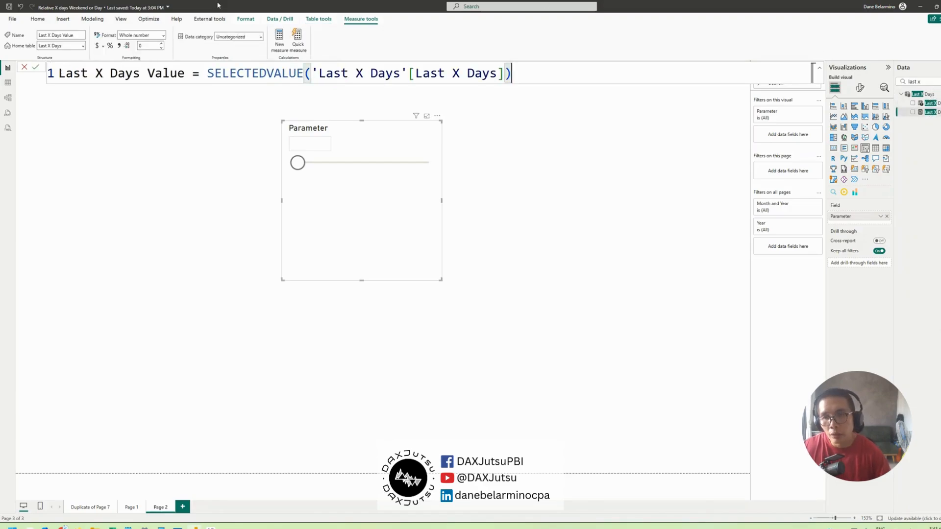
# Display the Last X Days table's formula and examine the start and end arguments of its GENERATESERIES function
pyautogui.click(931, 95)
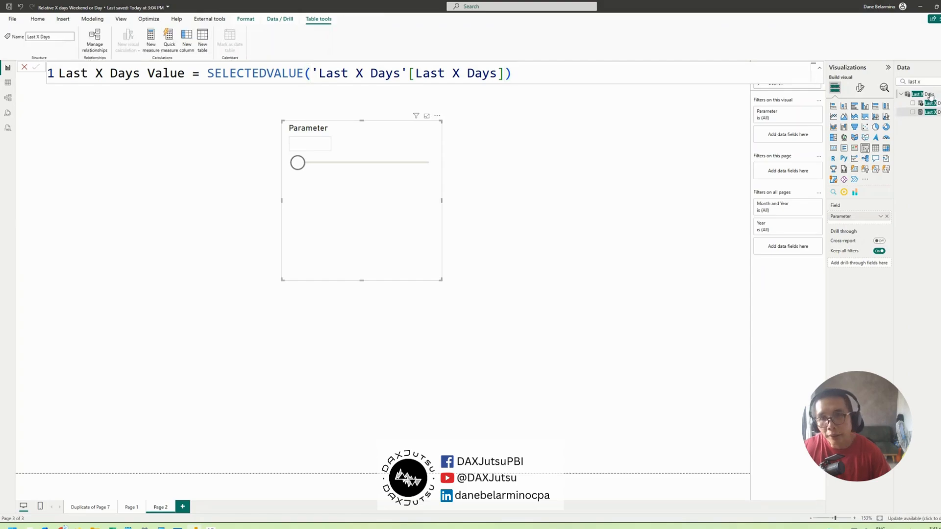
pyautogui.doubleClick(278, 73)
pyautogui.moveTo(303, 73); pyautogui.dragTo(305, 73)
pyautogui.click(302, 73)
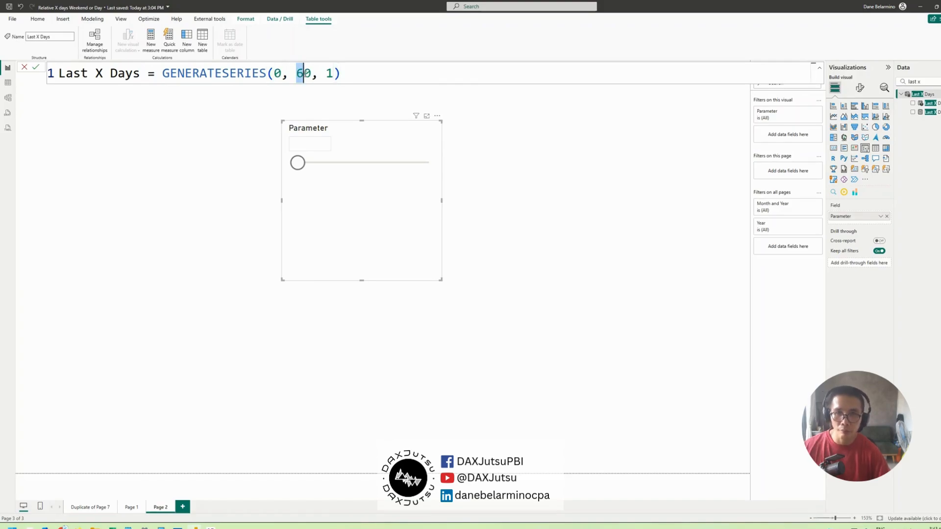
pyautogui.click(304, 73)
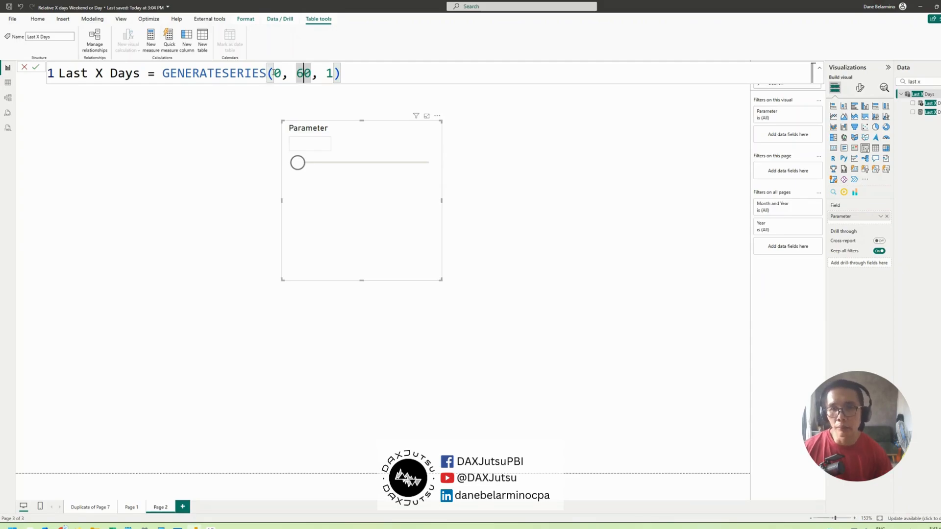
# Set the start value of GENERATESERIES in the Last X Days table formula to 1
pyautogui.moveTo(274, 72); pyautogui.dragTo(281, 74)
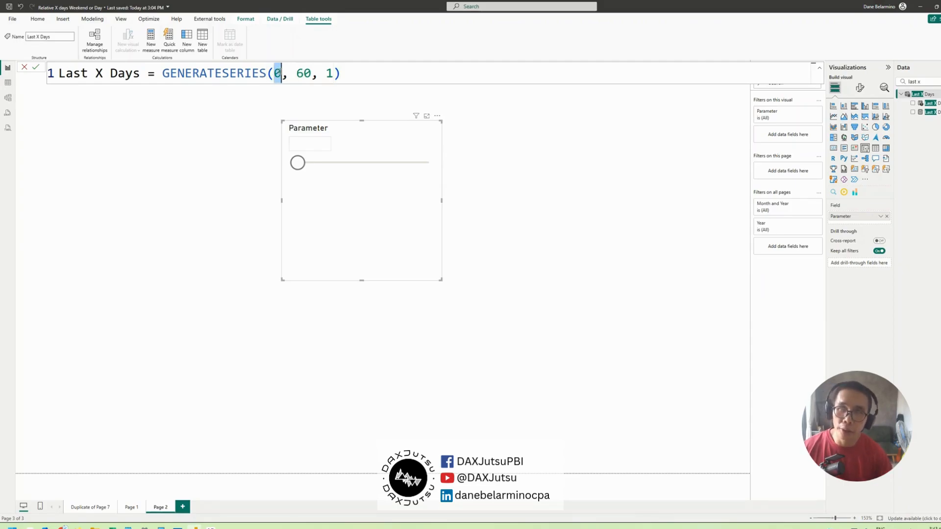
pyautogui.write('1')
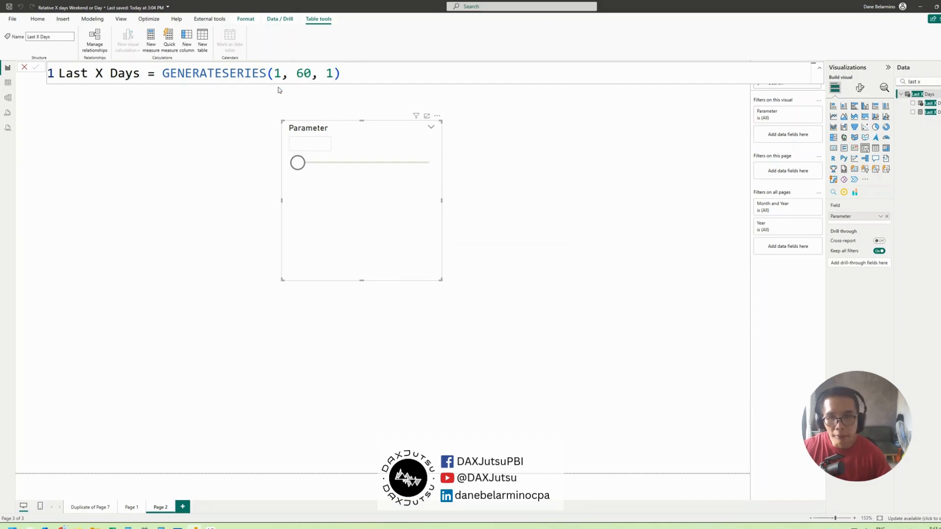
# On the Duplicate of Page 7 report page, move the date rank table up slightly
pyautogui.click(87, 510)
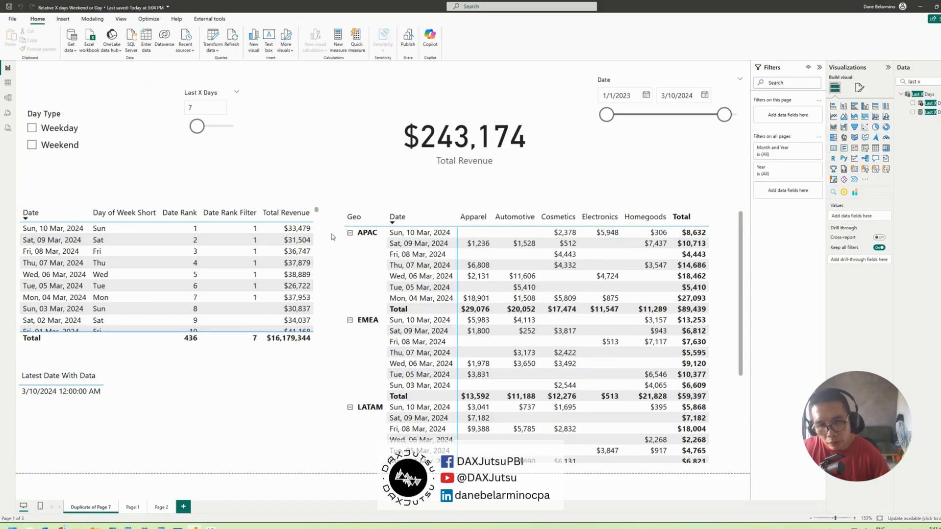
pyautogui.click(316, 209)
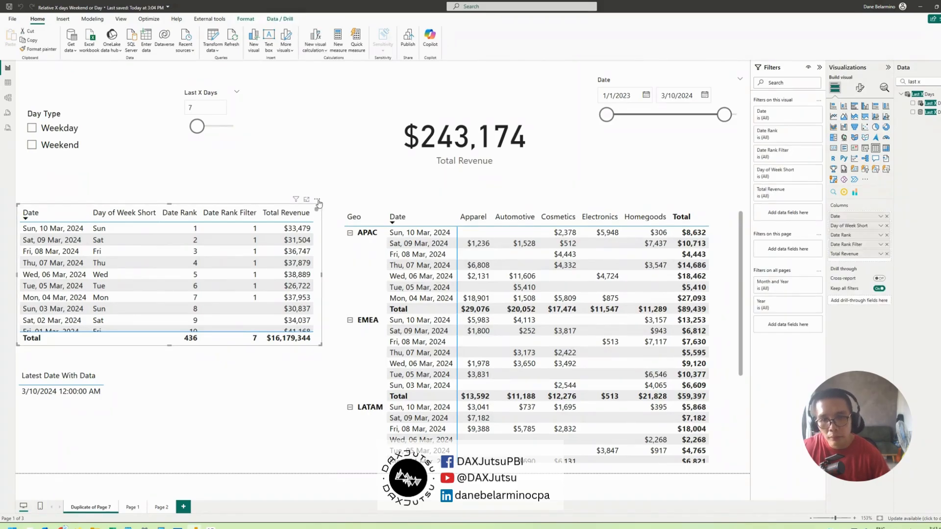
pyautogui.moveTo(316, 209); pyautogui.dragTo(315, 182)
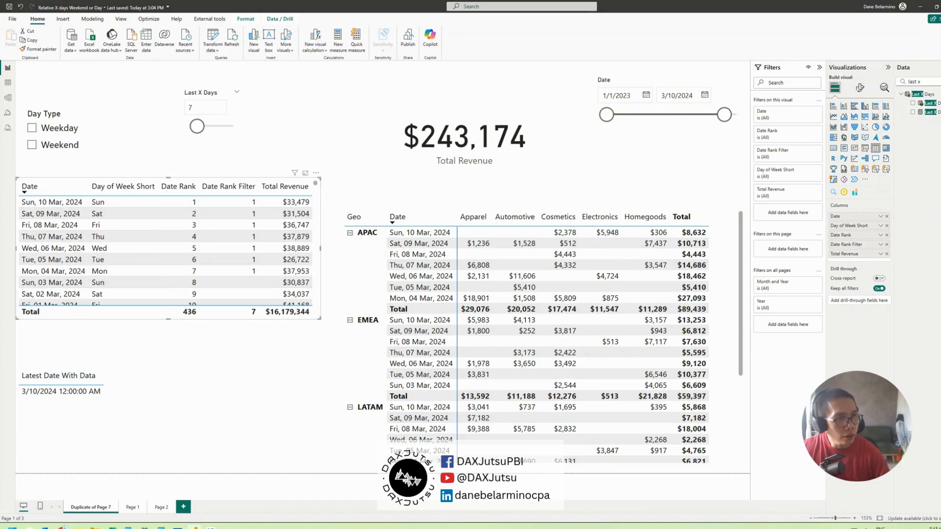
# Search the data fields for "date rank" and display the formula of the Date Rank Filter measure
pyautogui.moveTo(927, 82); pyautogui.dragTo(881, 79)
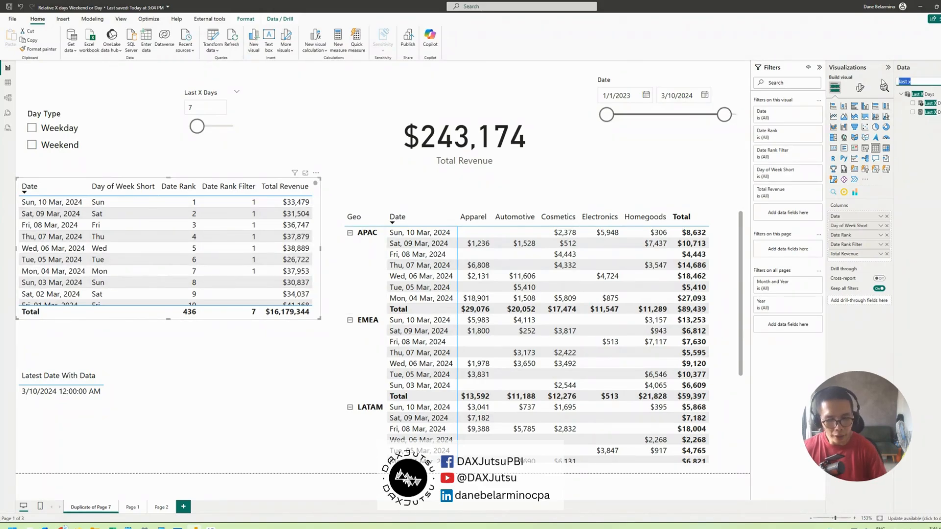
pyautogui.write('r')
pyautogui.write('ate ra')
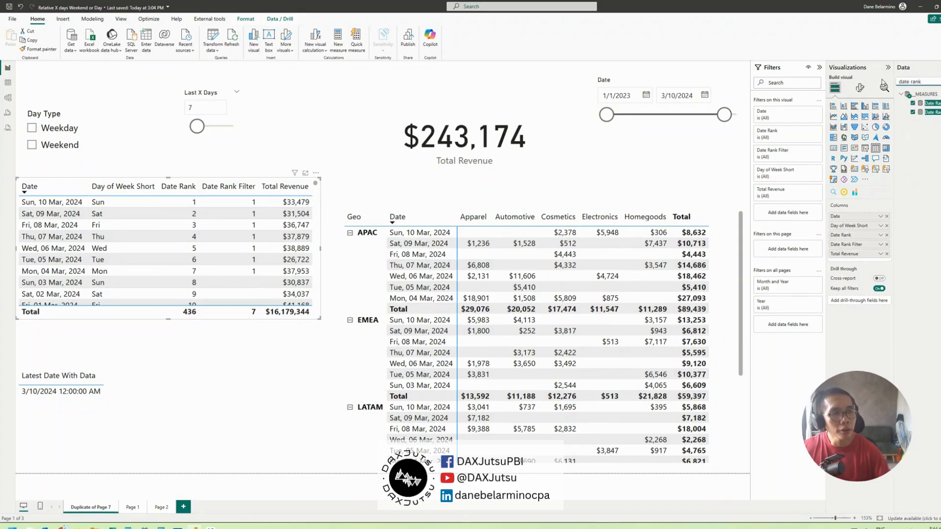
pyautogui.click(926, 113)
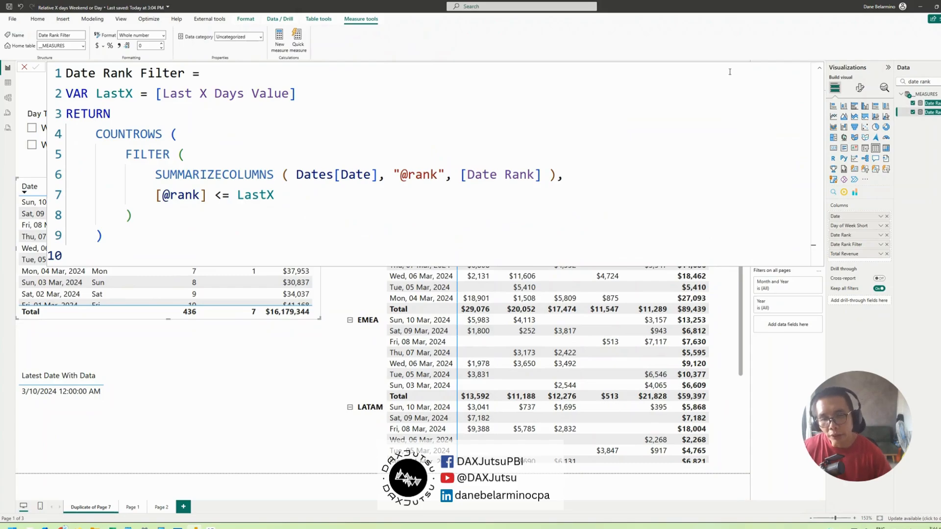
# Examine the whole SUMMARIZECOLUMNS expression in the Date Rank Filter formula
pyautogui.moveTo(156, 175); pyautogui.dragTo(554, 173)
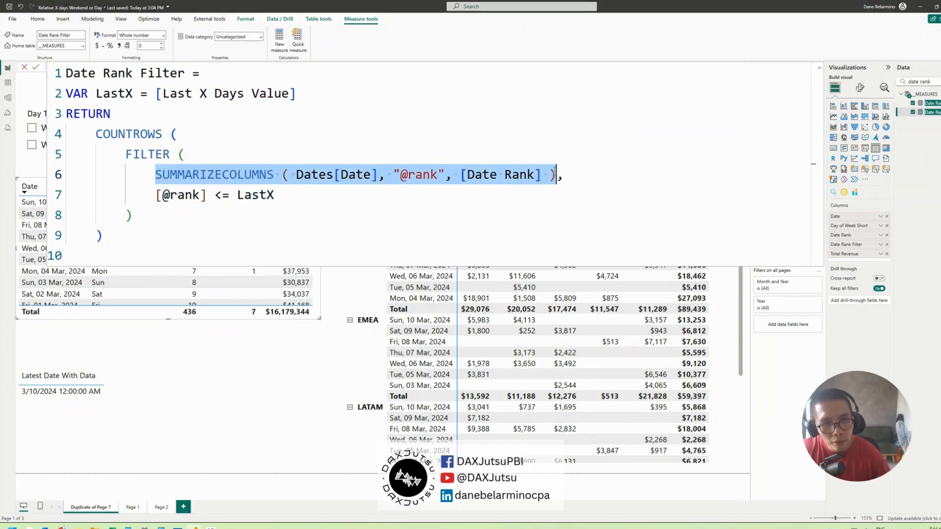
pyautogui.click(472, 195)
pyautogui.click(460, 174)
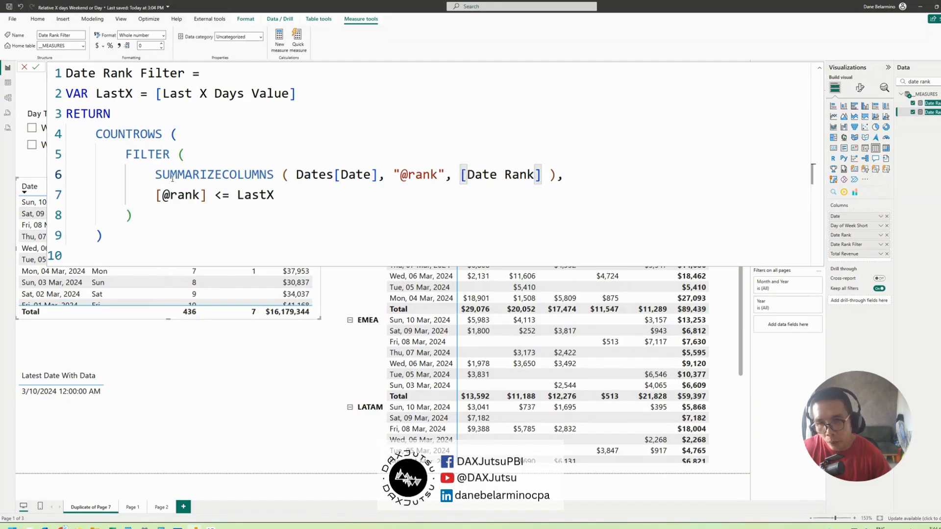
pyautogui.moveTo(156, 175); pyautogui.dragTo(556, 175)
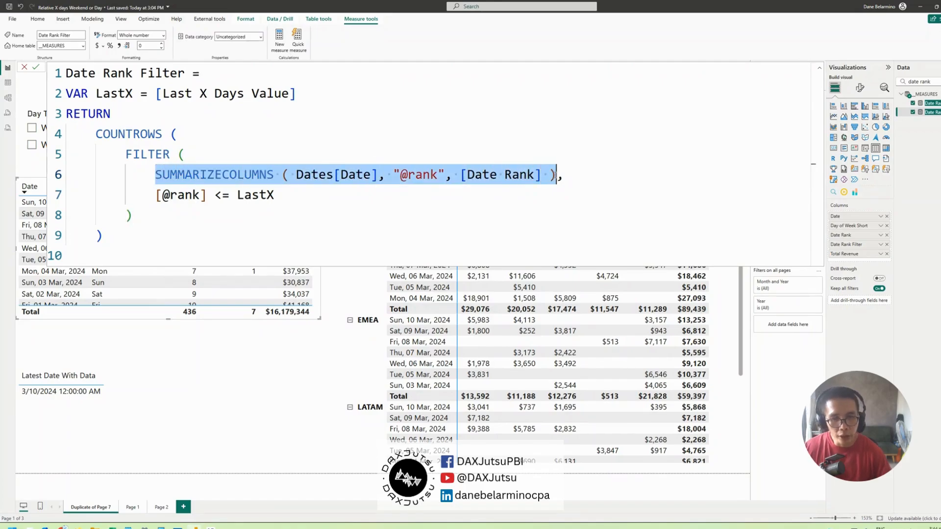
pyautogui.click(492, 204)
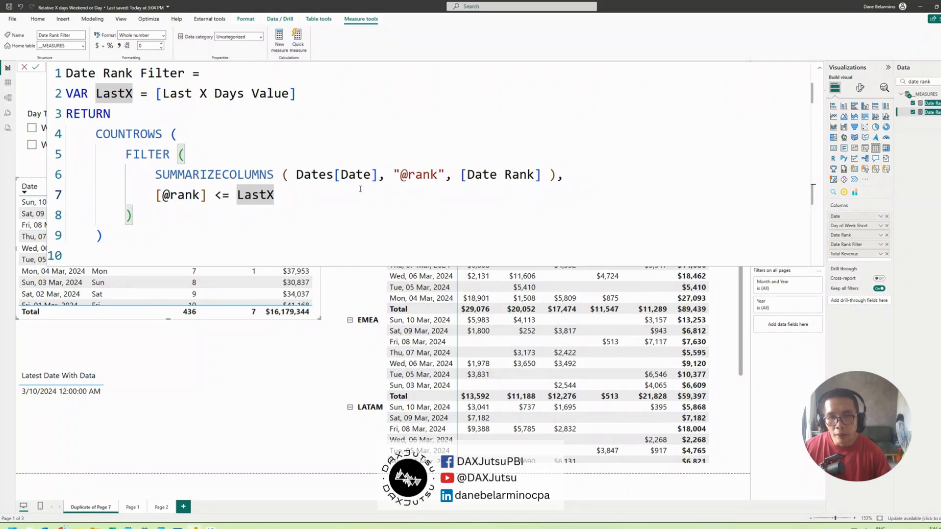
pyautogui.moveTo(296, 175); pyautogui.dragTo(445, 171)
pyautogui.click(394, 190)
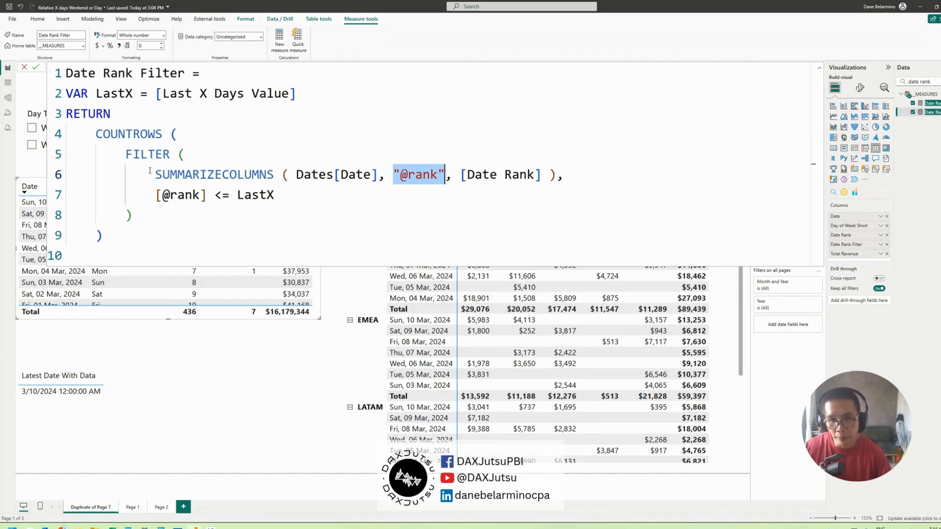
pyautogui.click(519, 201)
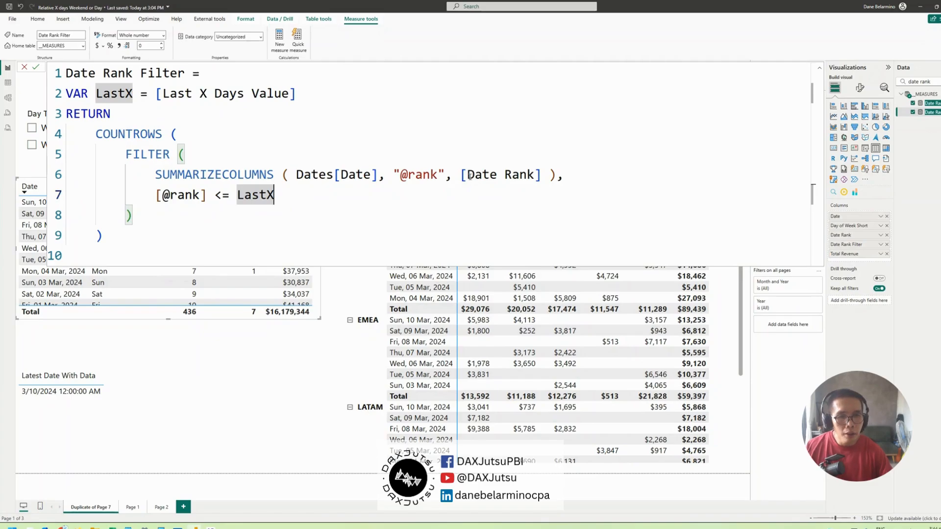
pyautogui.moveTo(466, 174); pyautogui.dragTo(533, 172)
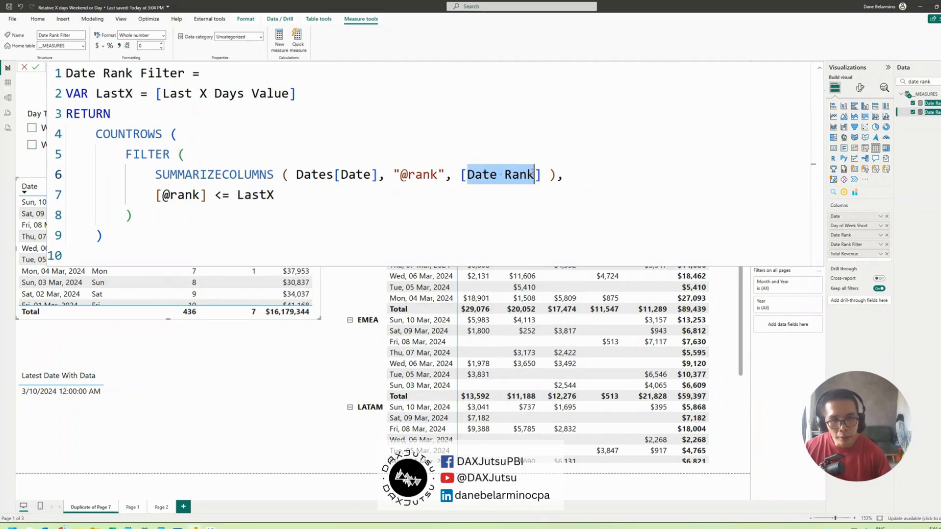
pyautogui.click(493, 195)
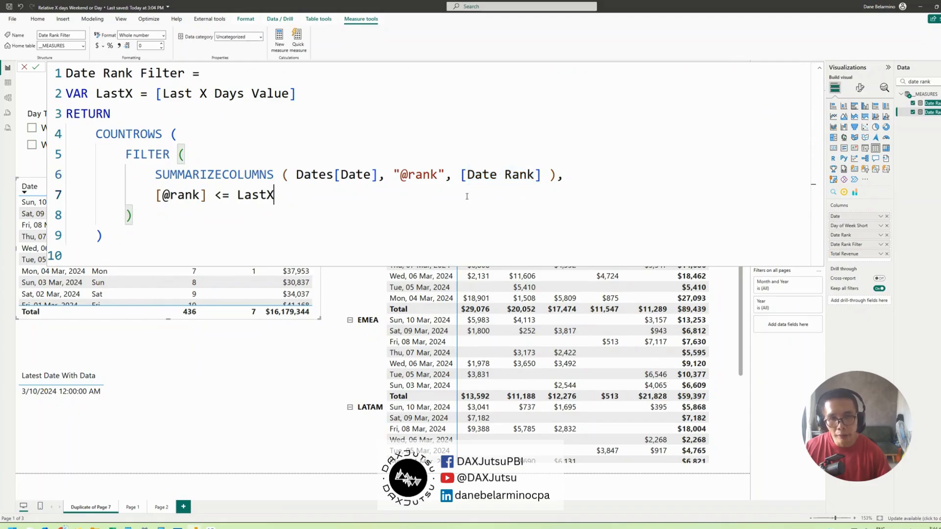
pyautogui.click(318, 150)
pyautogui.moveTo(147, 175); pyautogui.dragTo(557, 174)
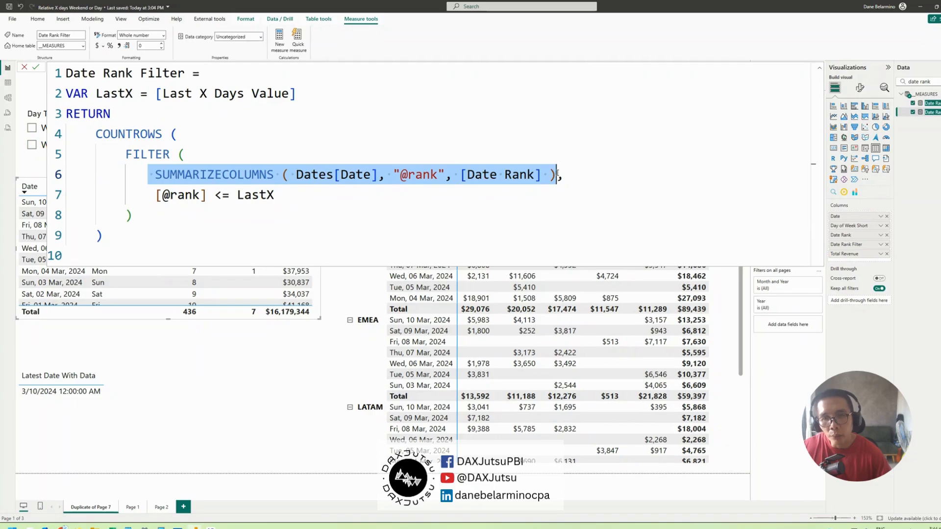
pyautogui.click(259, 196)
pyautogui.moveTo(150, 196); pyautogui.dragTo(210, 192)
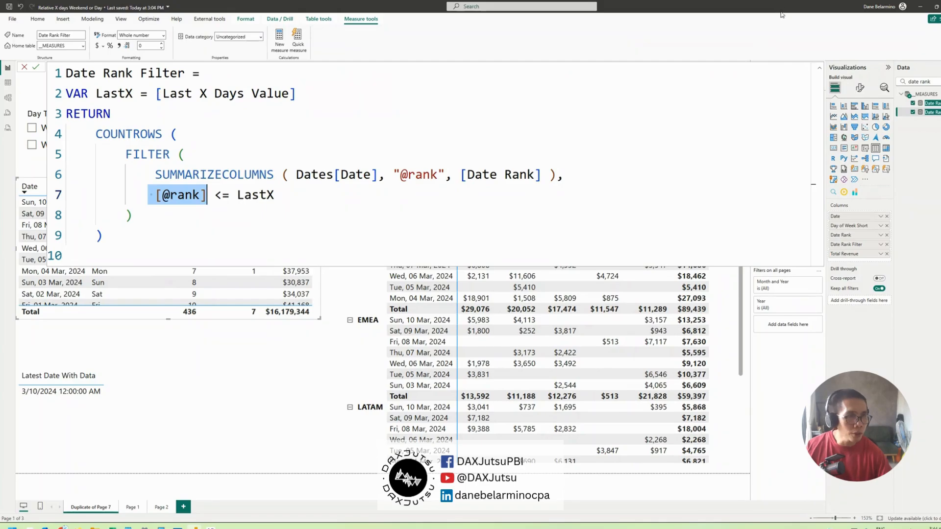
# Compare the date rank table on the page with the full COUNTROWS expression of the Date Rank Filter formula
pyautogui.click(818, 69)
pyautogui.click(186, 104)
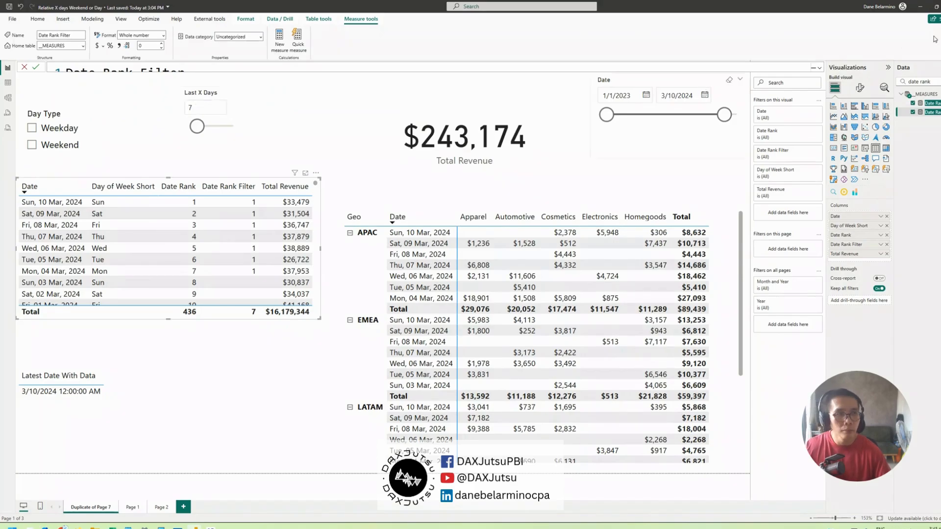
pyautogui.click(932, 112)
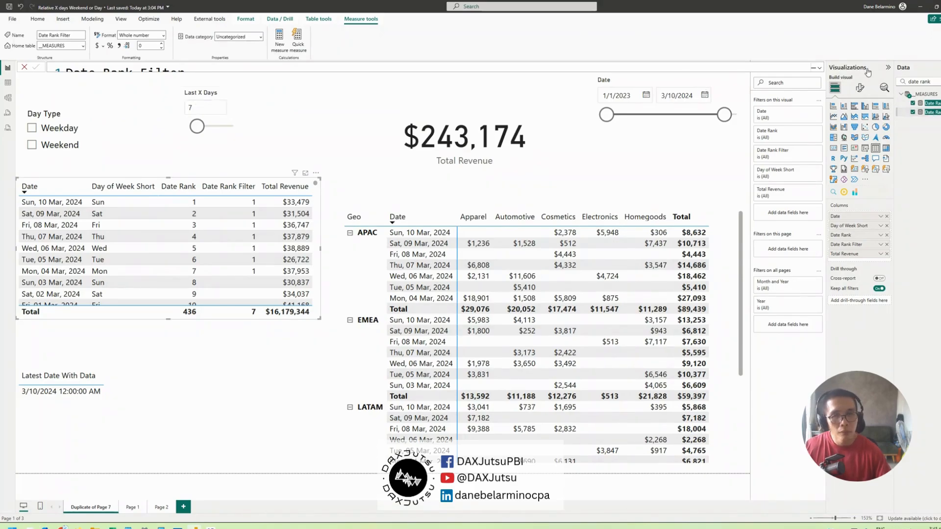
pyautogui.click(821, 68)
pyautogui.moveTo(97, 134); pyautogui.dragTo(185, 235)
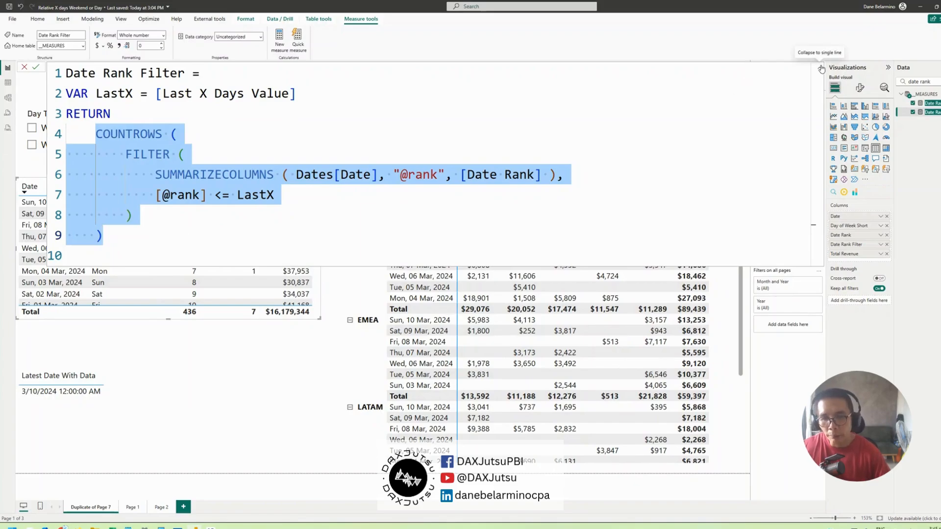
pyautogui.click(294, 192)
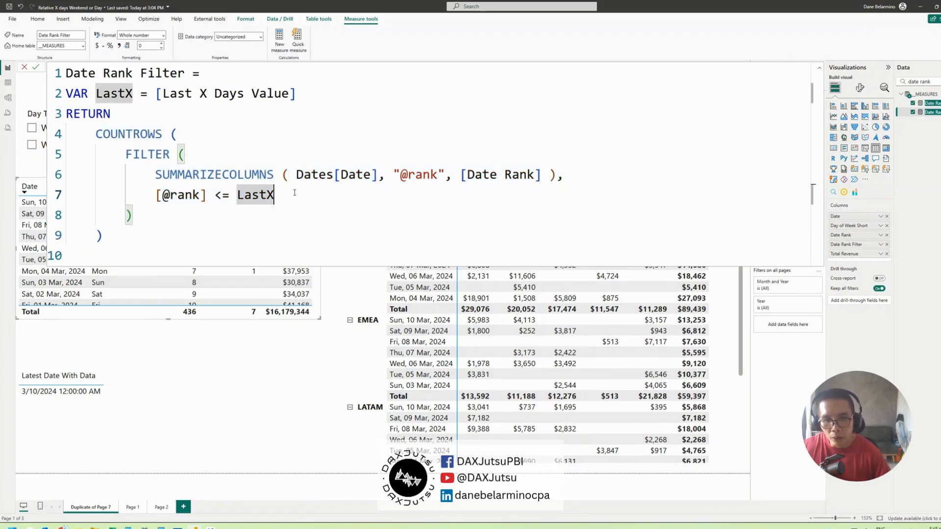
# Compare the Dates[Date] grouping column in the Date Rank Filter formula with the rows of the date rank table
pyautogui.click(819, 68)
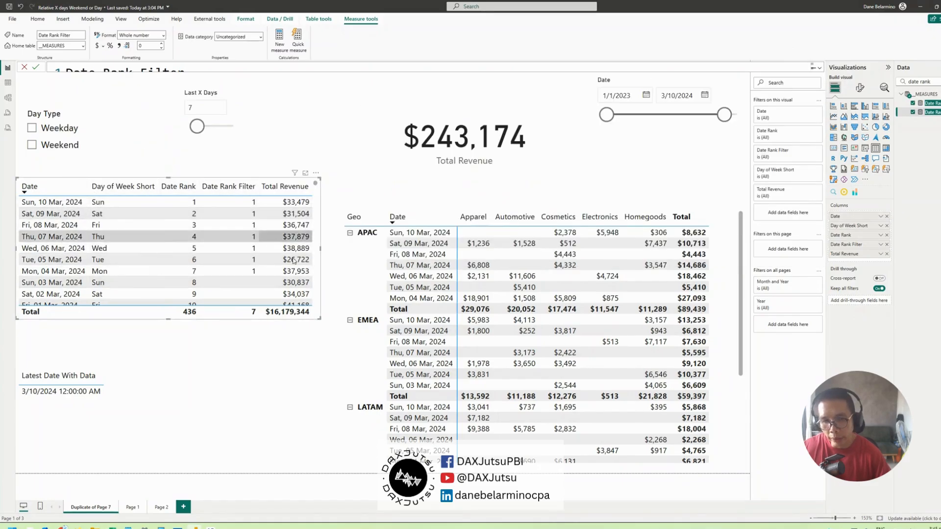
pyautogui.click(819, 67)
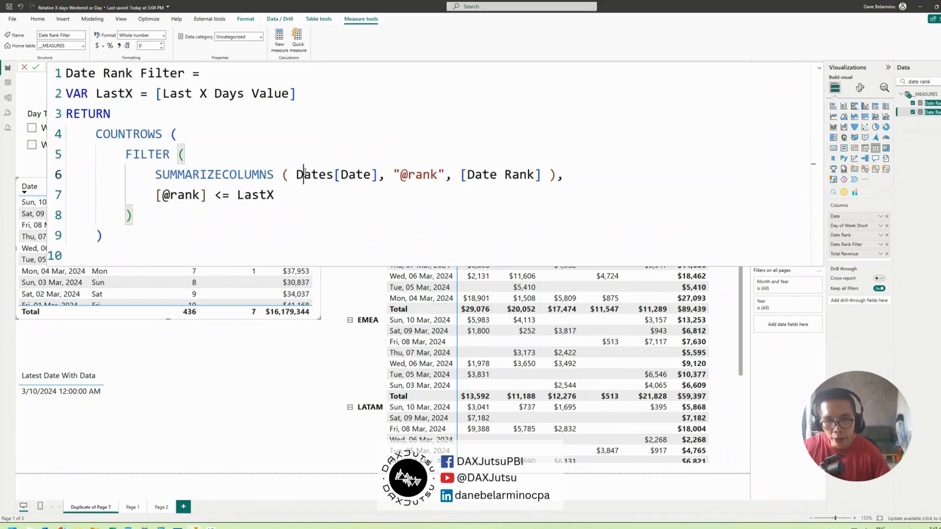
pyautogui.moveTo(304, 174); pyautogui.dragTo(371, 174)
pyautogui.click(819, 68)
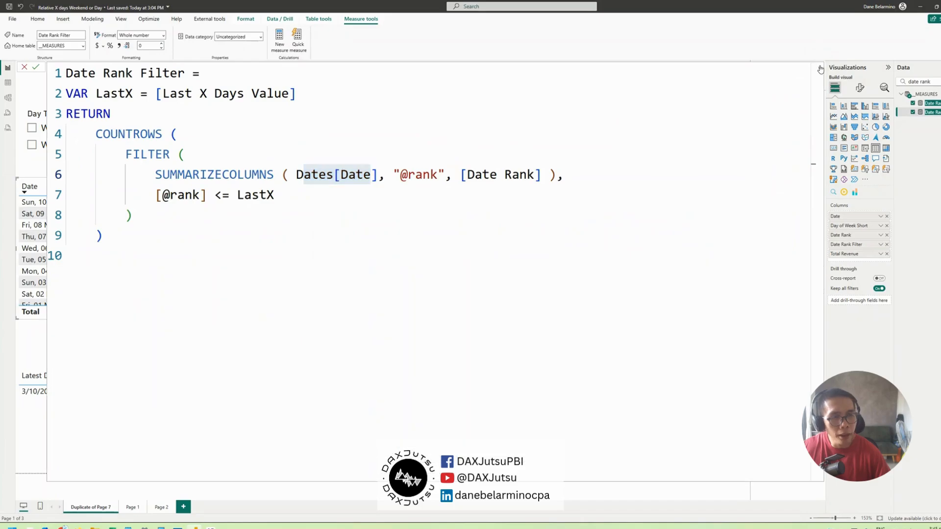
pyautogui.click(819, 67)
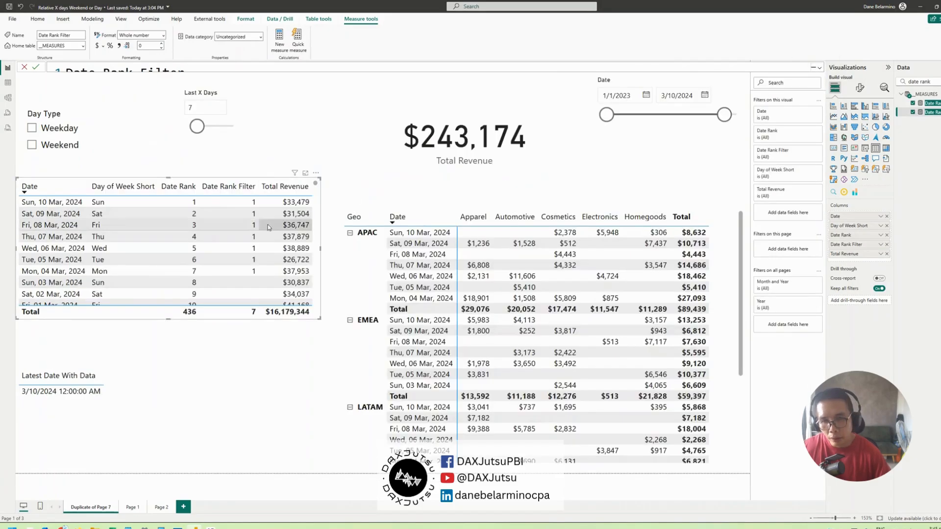
# Filter the date rank table to show only items where Date Rank Filter is not blank
pyautogui.moveTo(317, 317); pyautogui.dragTo(316, 314)
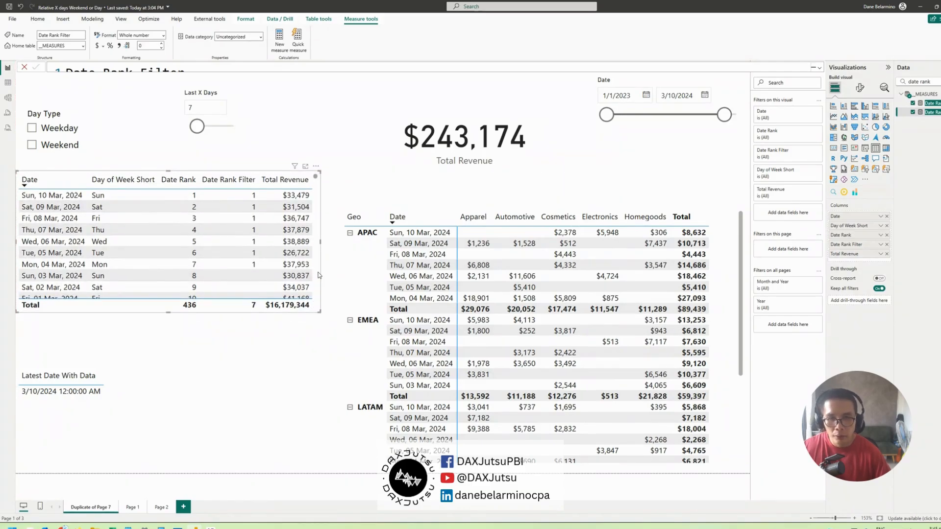
pyautogui.scroll(-3, 251, 304)
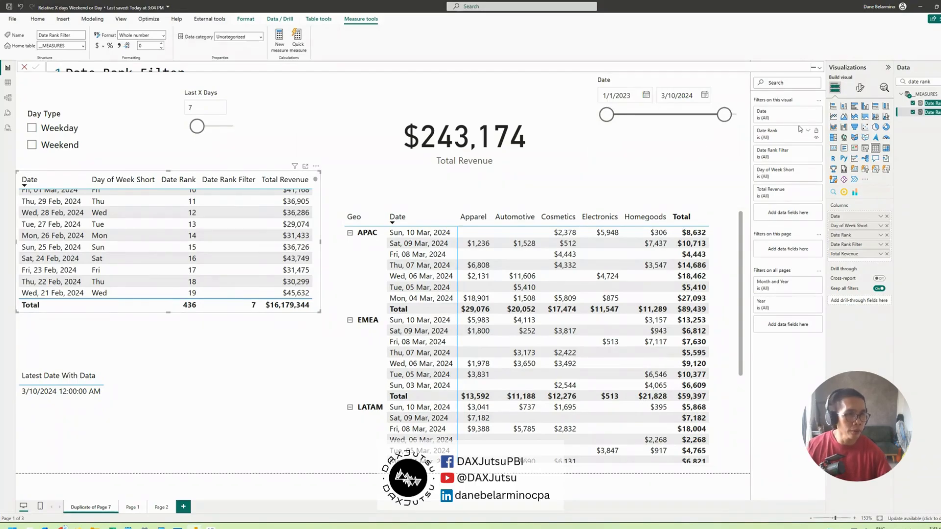
pyautogui.click(782, 135)
pyautogui.click(781, 134)
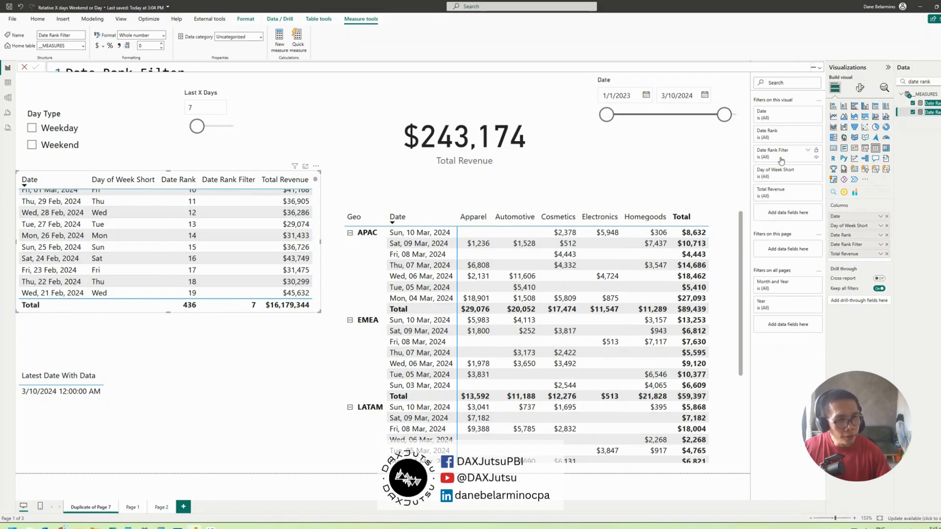
pyautogui.click(780, 156)
pyautogui.click(787, 178)
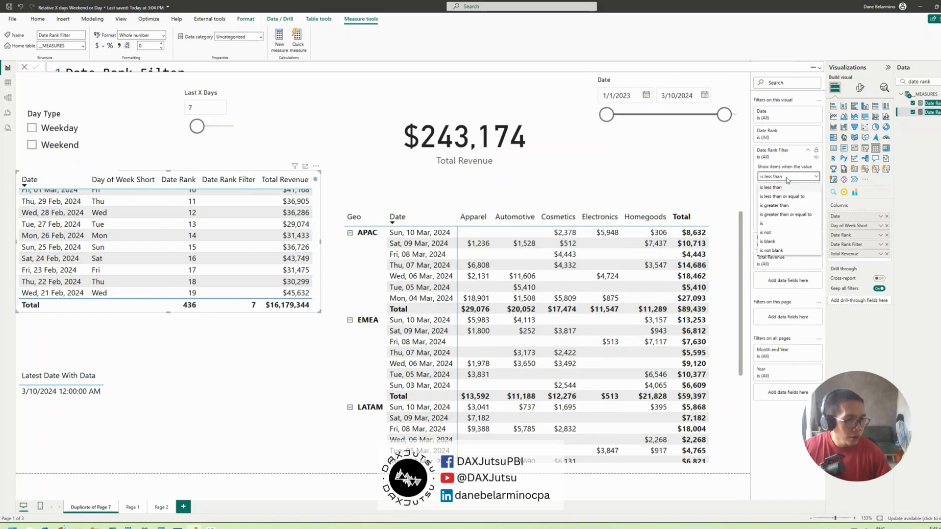
pyautogui.click(771, 251)
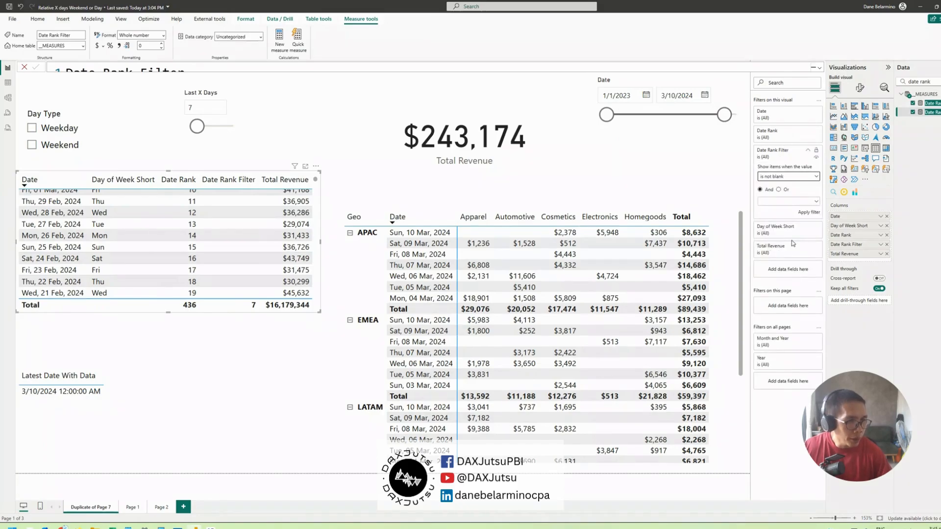
pyautogui.click(811, 213)
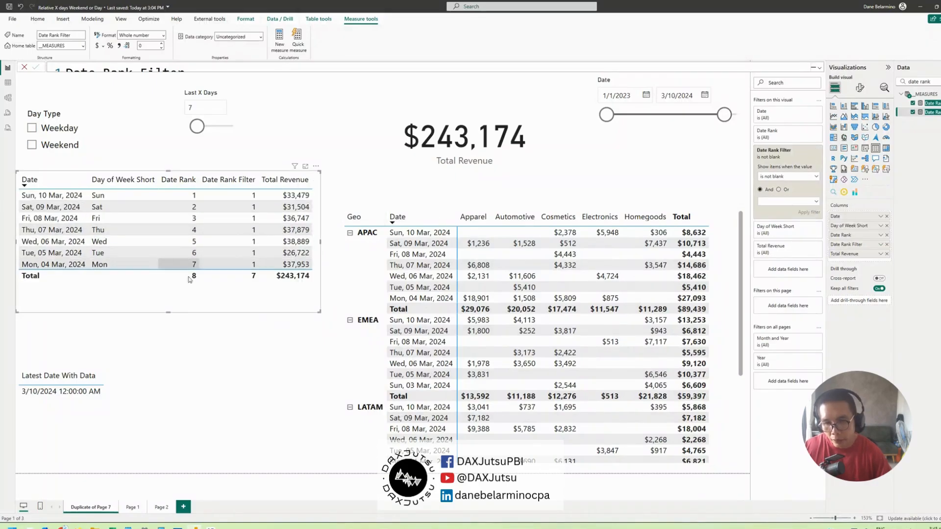
# Move the date rank table down slightly and show the filters applied to the Geo and Date matrix
pyautogui.moveTo(186, 296); pyautogui.dragTo(185, 307)
pyautogui.click(517, 262)
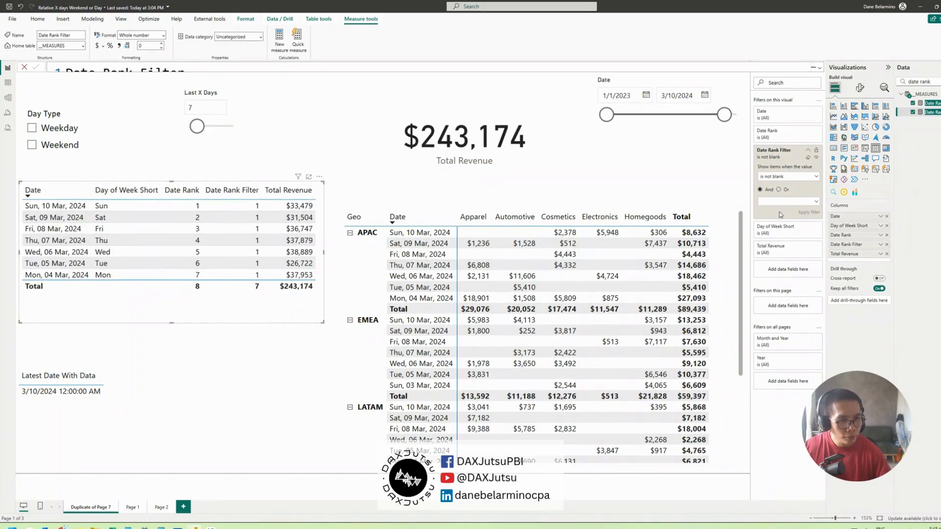
# Set the Last X Days slicer to 1 and select the date rank table
pyautogui.click(191, 107)
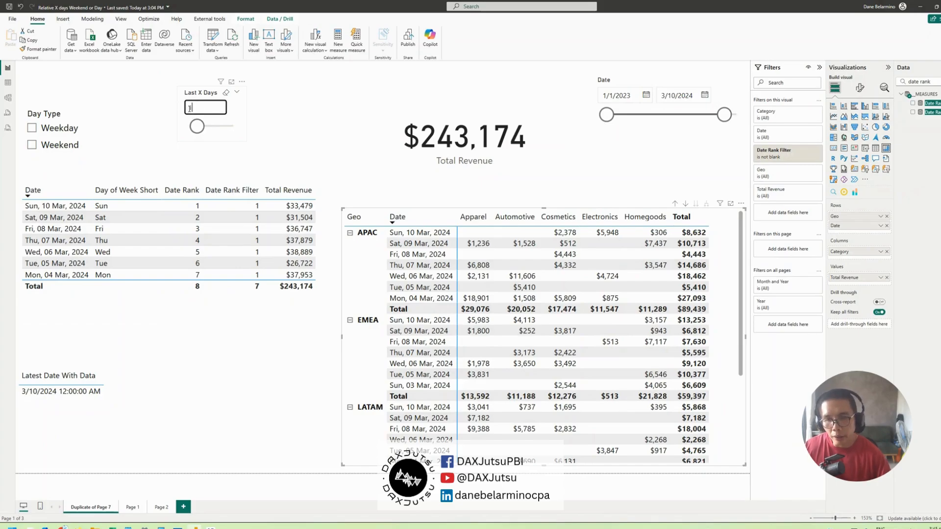
pyautogui.click(228, 313)
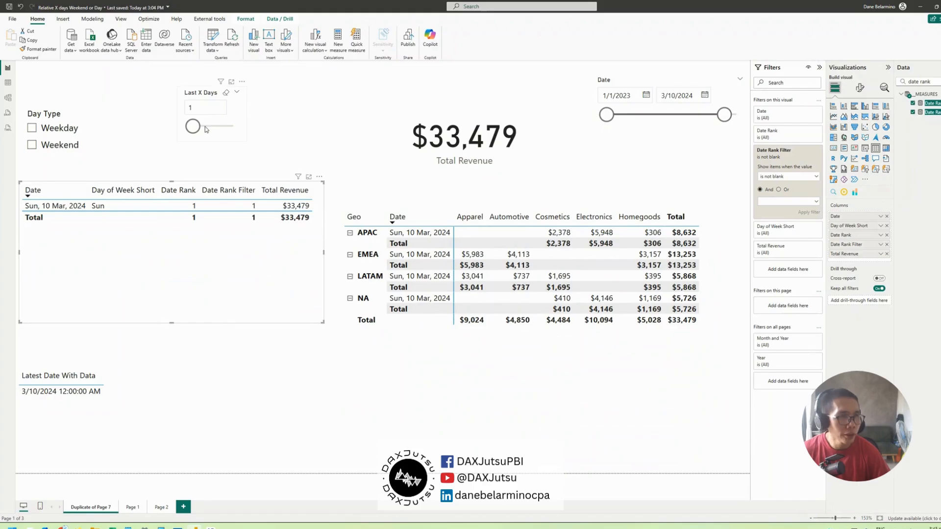
# Review the ALLSELECTED ( Dates ) part of the Date Rank measure's formula
pyautogui.click(930, 103)
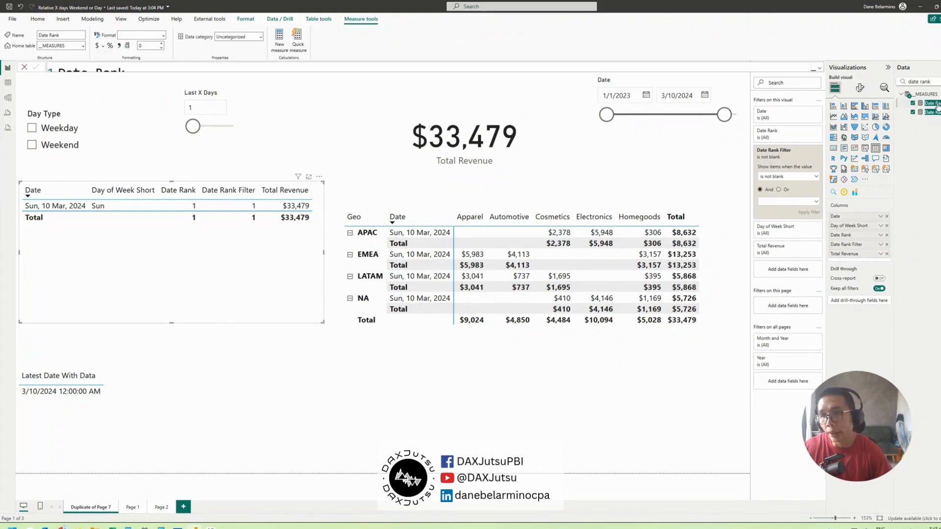
pyautogui.click(819, 68)
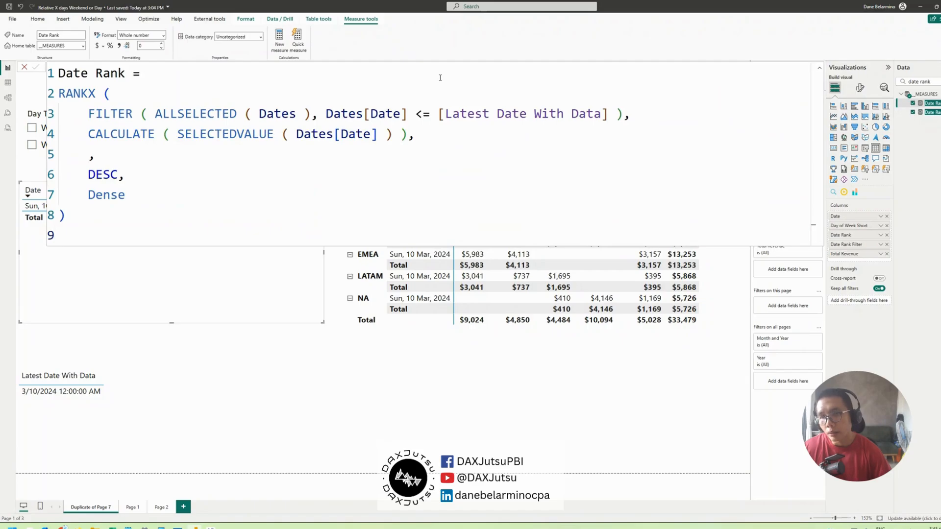
pyautogui.moveTo(155, 113); pyautogui.dragTo(309, 117)
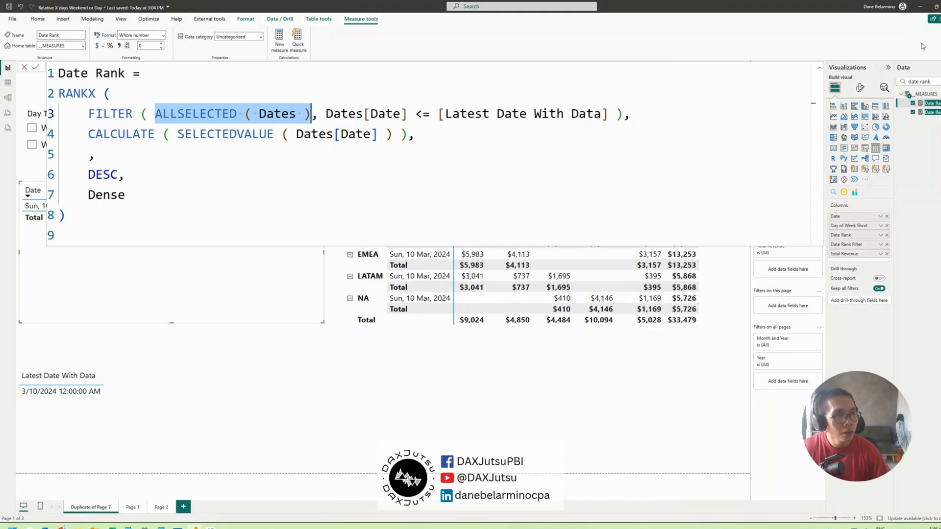
pyautogui.click(819, 72)
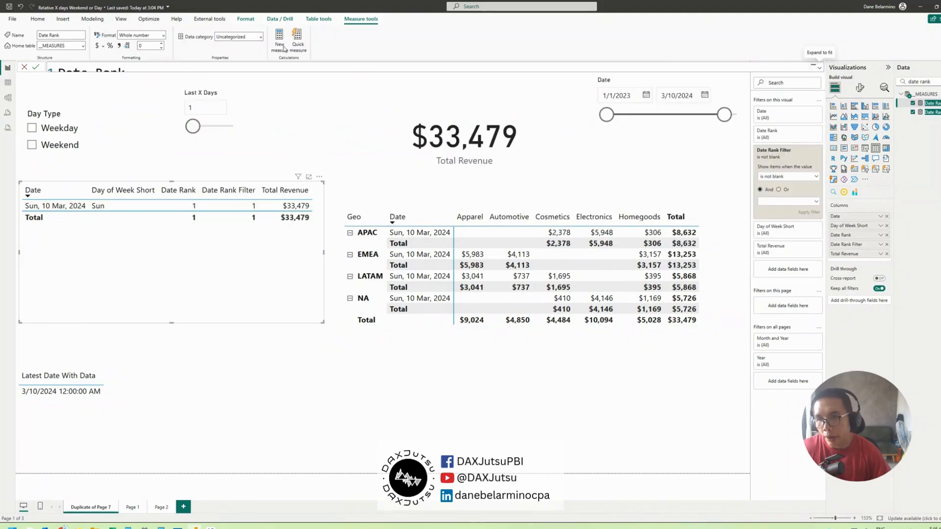
# Filter Day Type to Weekday and check the Date Rank measure's formula against the filtered table
pyautogui.click(66, 130)
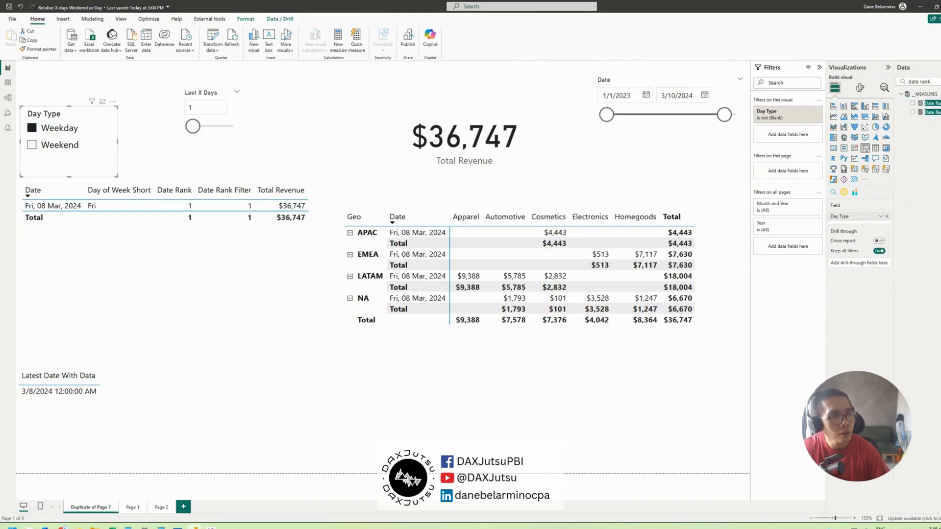
pyautogui.click(929, 103)
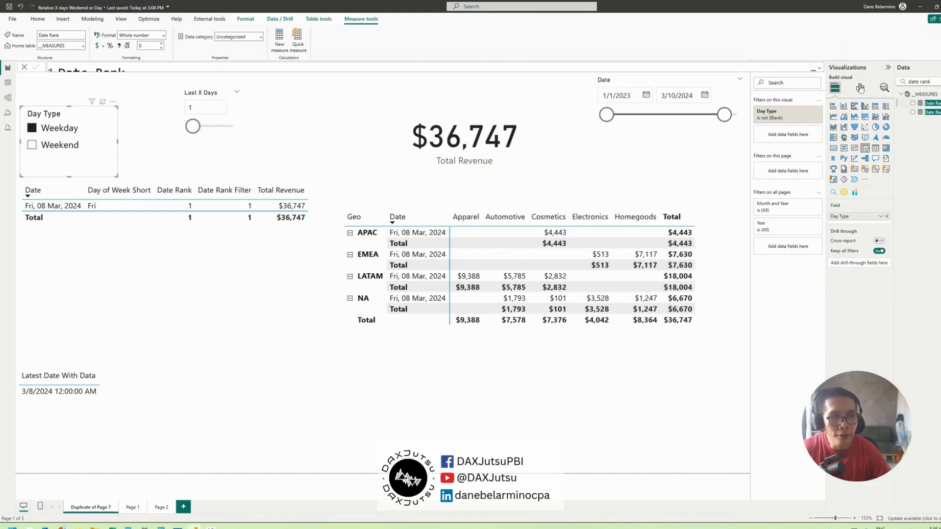
pyautogui.click(819, 69)
pyautogui.click(819, 69)
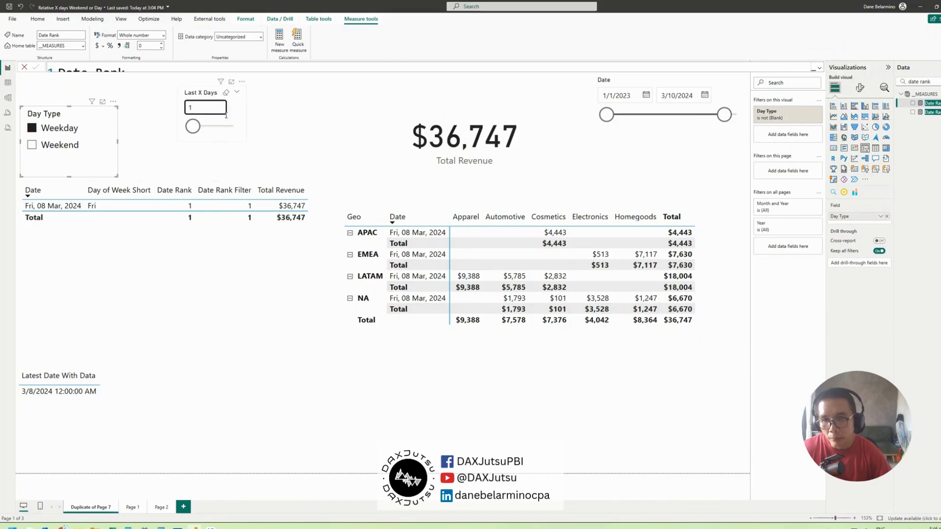
# Set the Last X Days slicer to 7
pyautogui.moveTo(192, 126); pyautogui.dragTo(225, 127)
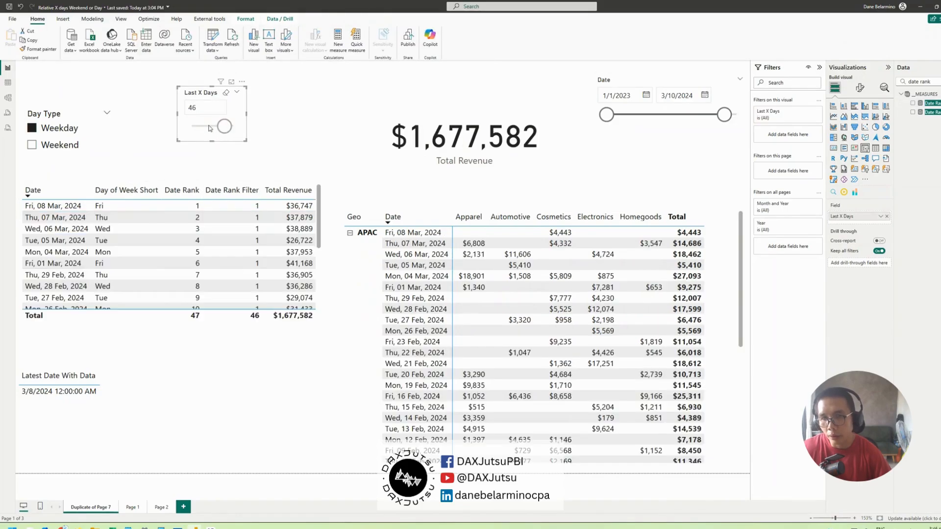
pyautogui.click(186, 109)
pyautogui.write('7')
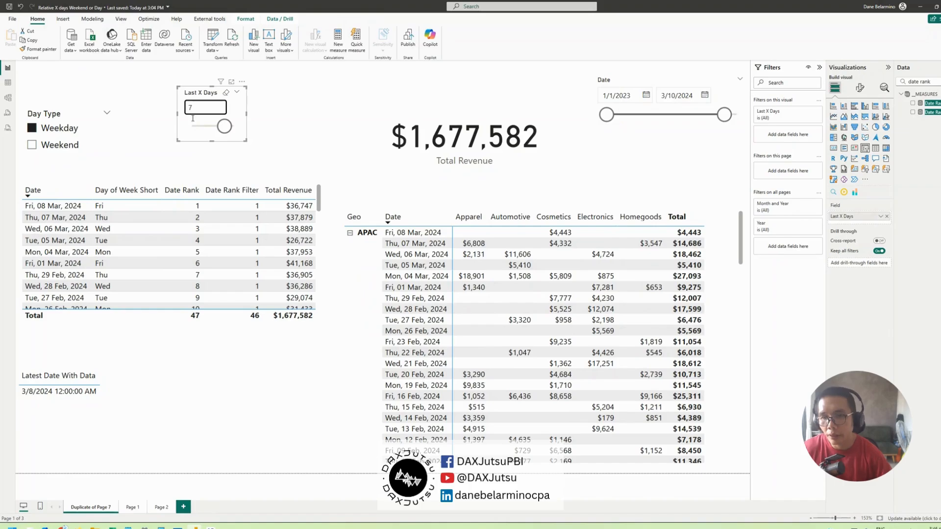
pyautogui.click(260, 348)
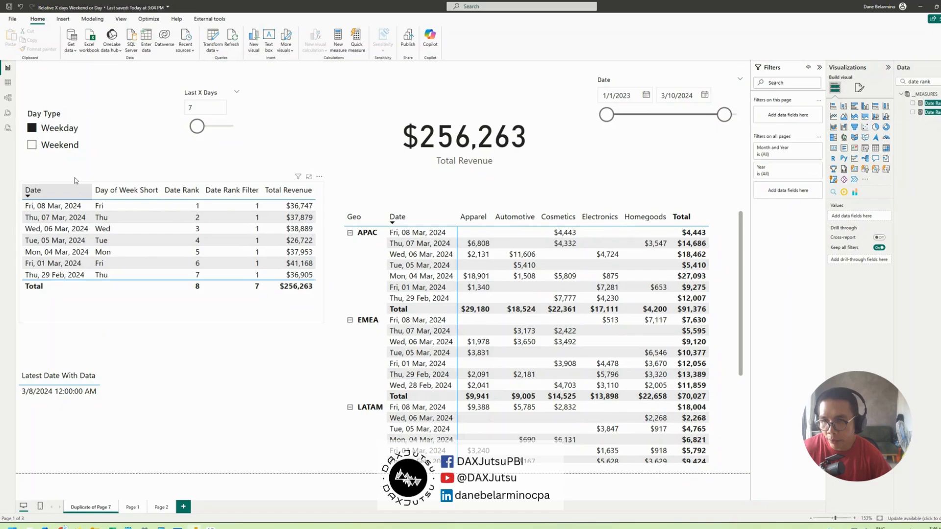
# Switch the Day Type slicer to Weekend, compare it with Weekday, and return it to Weekend
pyautogui.click(66, 153)
pyautogui.click(66, 137)
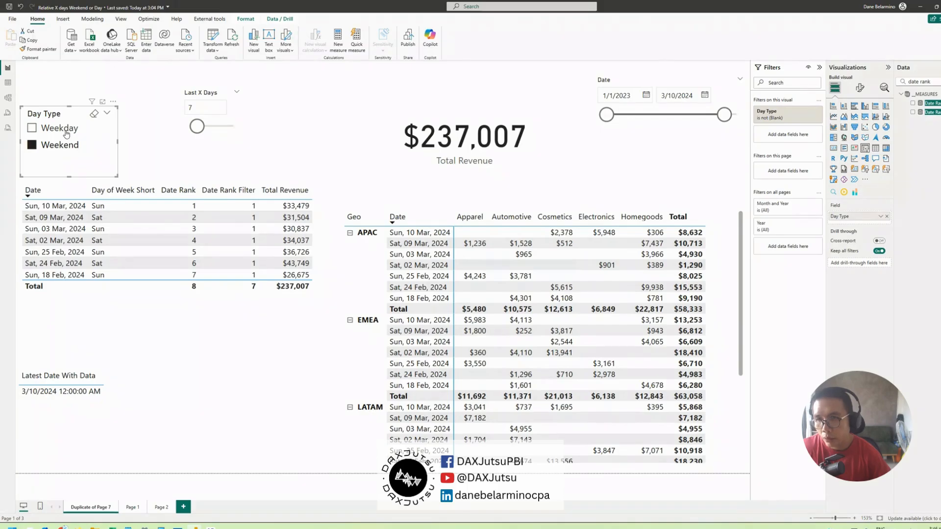
pyautogui.click(65, 147)
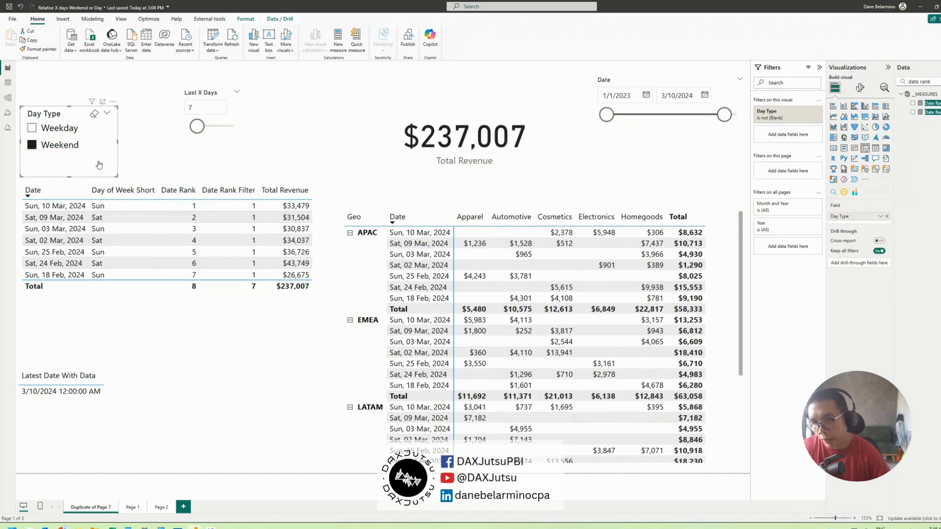
pyautogui.moveTo(67, 118); pyautogui.dragTo(62, 110)
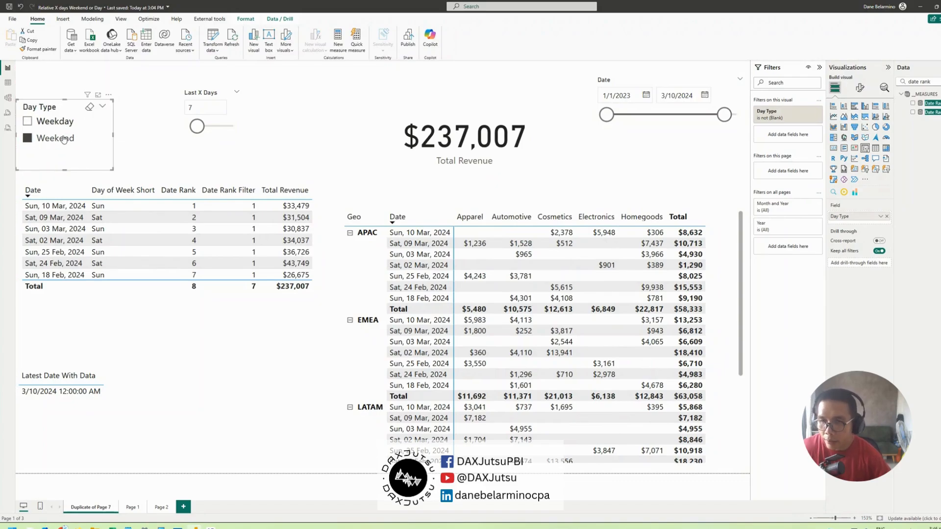
pyautogui.click(58, 123)
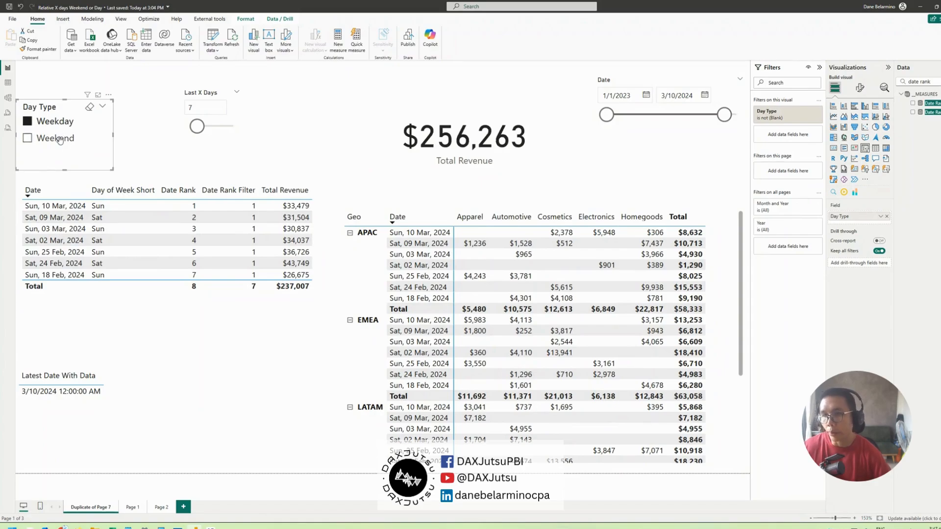
pyautogui.click(60, 139)
# Nudge the Day Type slicer slightly down and right, and move the date rank table down slightly
pyautogui.moveTo(69, 105); pyautogui.dragTo(73, 108)
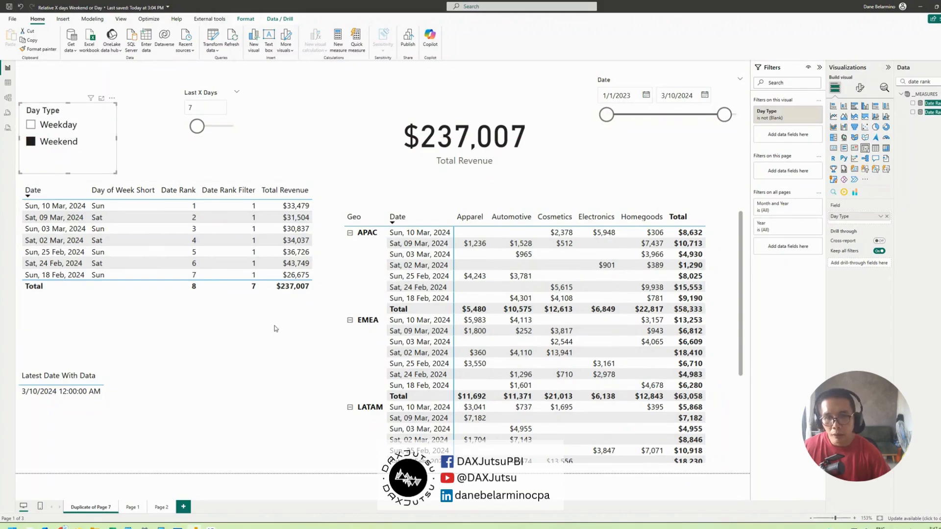
pyautogui.moveTo(258, 322); pyautogui.dragTo(258, 328)
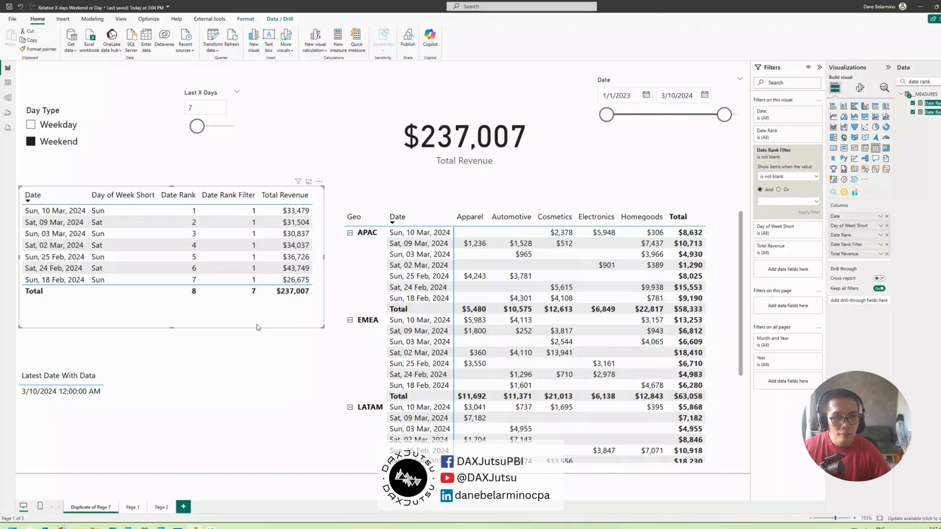